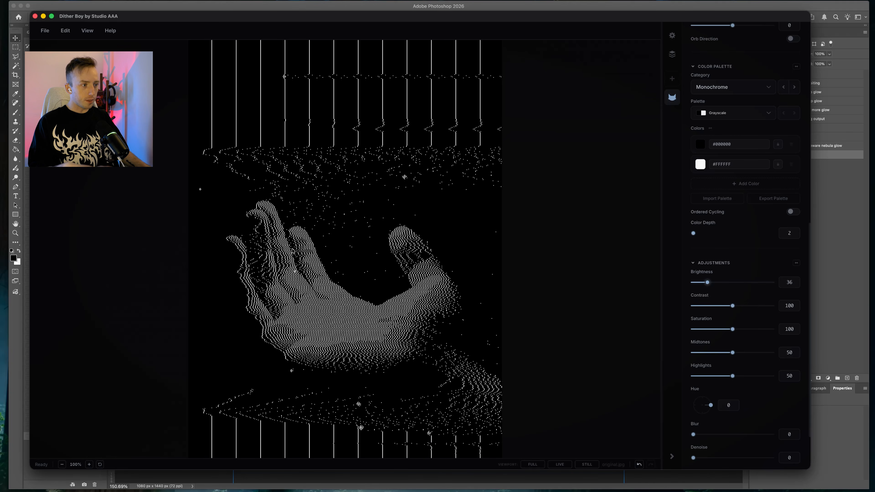
Set the dither's Brightness adjustment to 22
left_click_drag(703, 285, 694, 284)
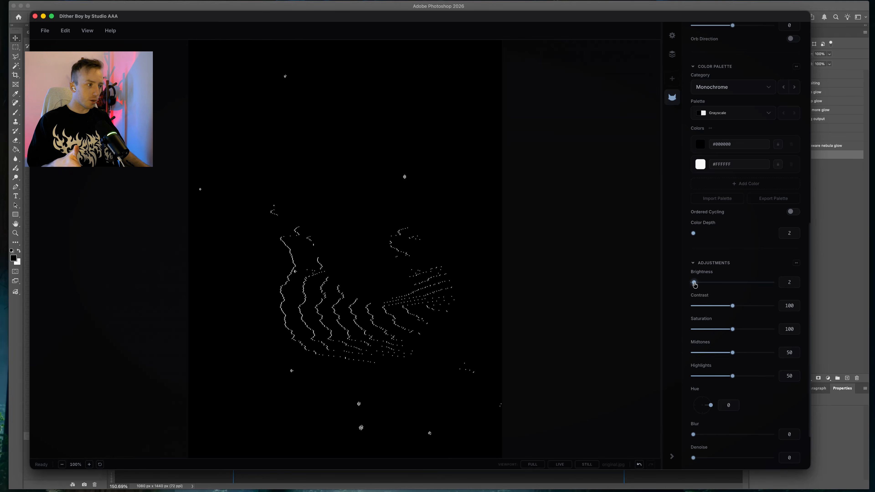
left_click_drag(695, 284, 702, 284)
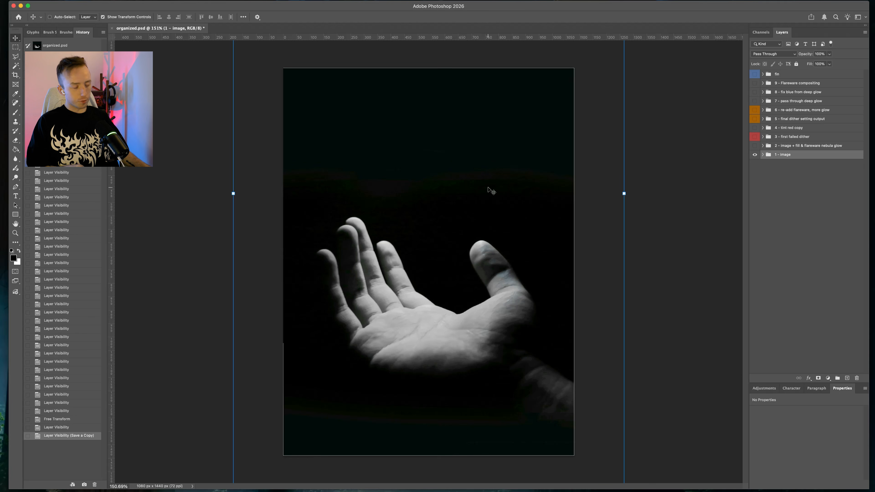
Add a Curves adjustment layer above the image group and raise its curve to brighten the image
left_click(763, 388)
left_click(828, 428)
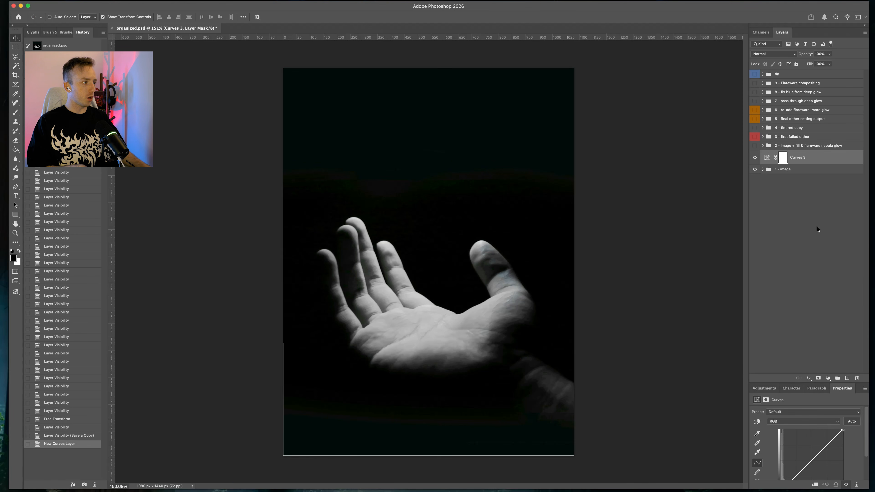
left_click_drag(814, 450, 793, 448)
scroll(323, 180, "up", 10)
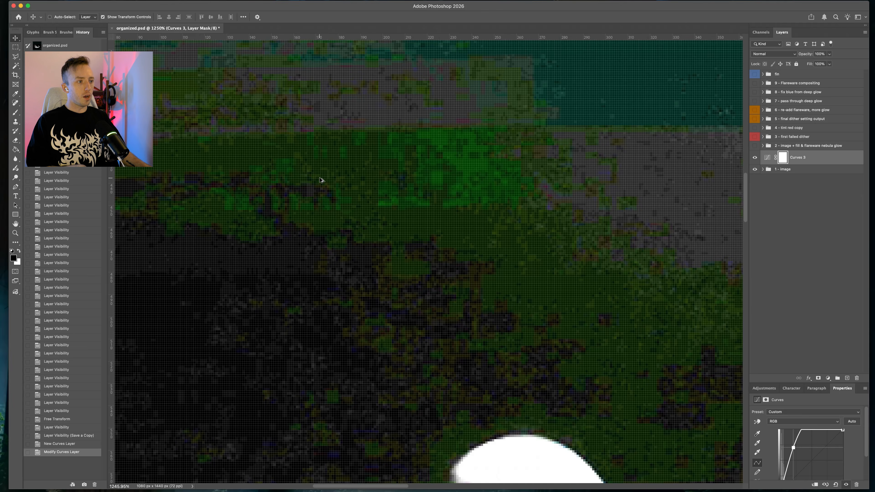
scroll(358, 172, "down", 4)
scroll(398, 169, "up", 8)
scroll(398, 180, "down", 20)
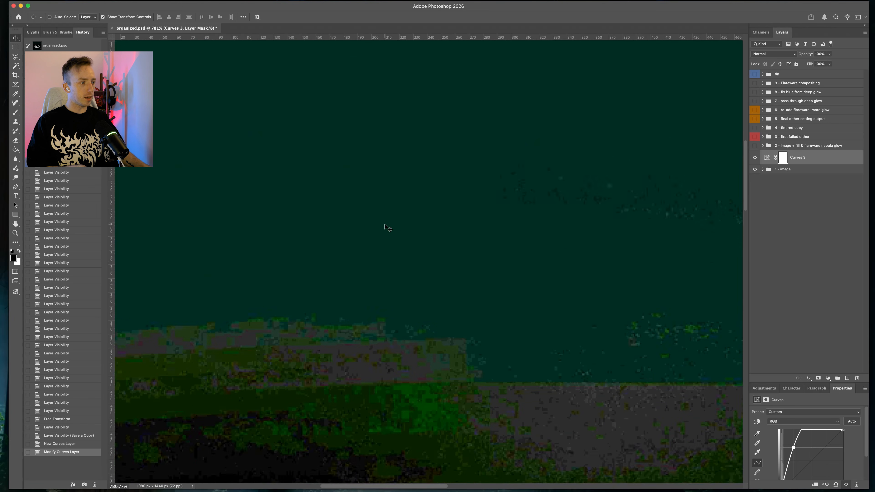
scroll(385, 219, "up", 2)
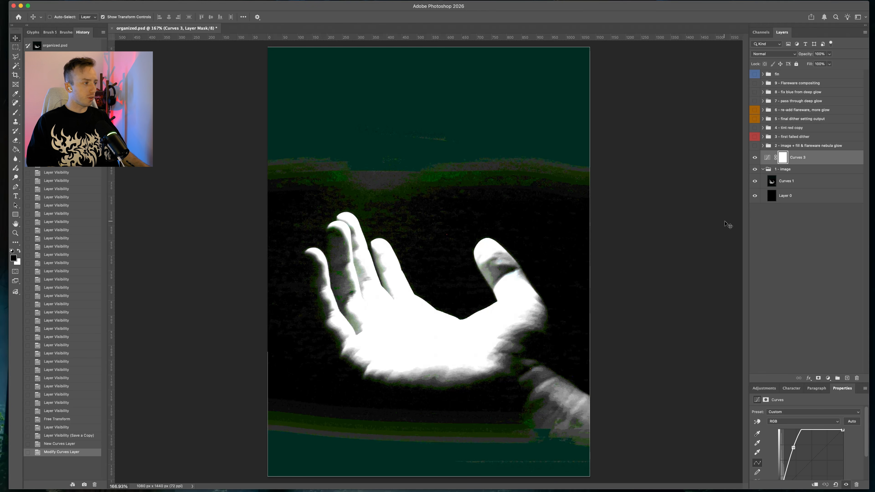
Scale the Curves 1 layer of the image group narrower with Free Transform
left_click(771, 186)
left_click_drag(646, 186, 542, 186)
key("Return")
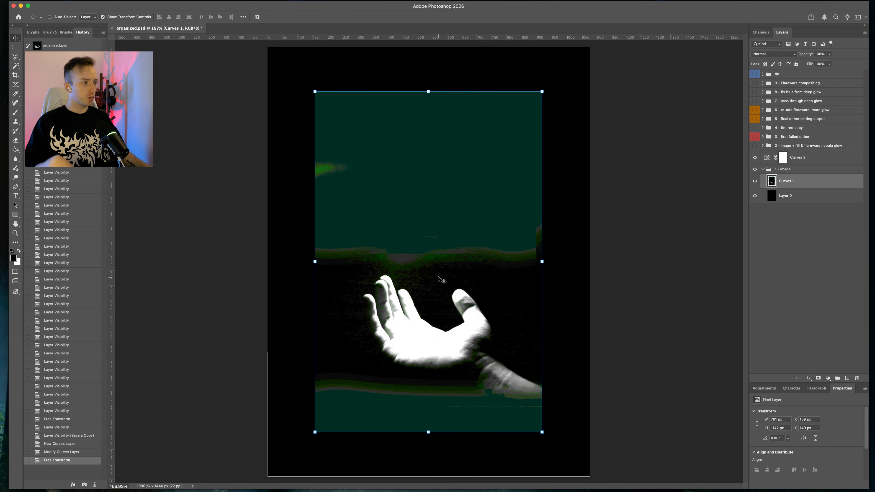
Toggle the new Curves 5 layer's visibility to compare, then hide the 1 - image group
left_click(755, 157)
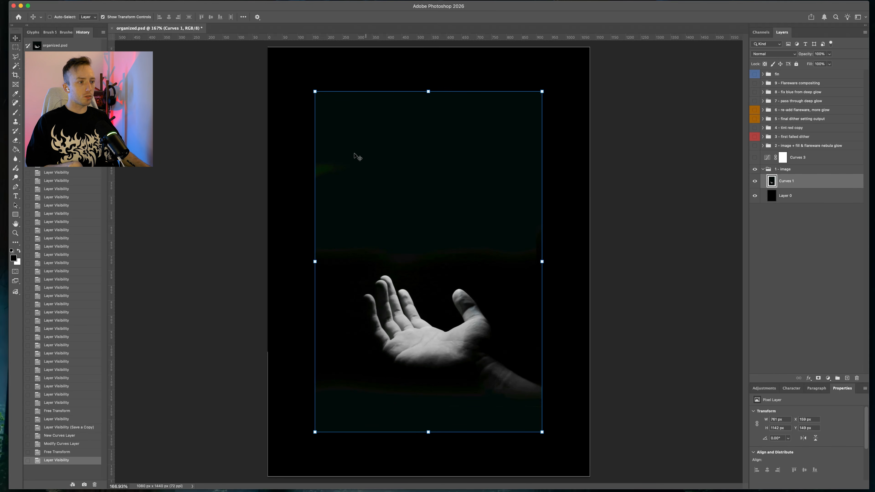
left_click(754, 158)
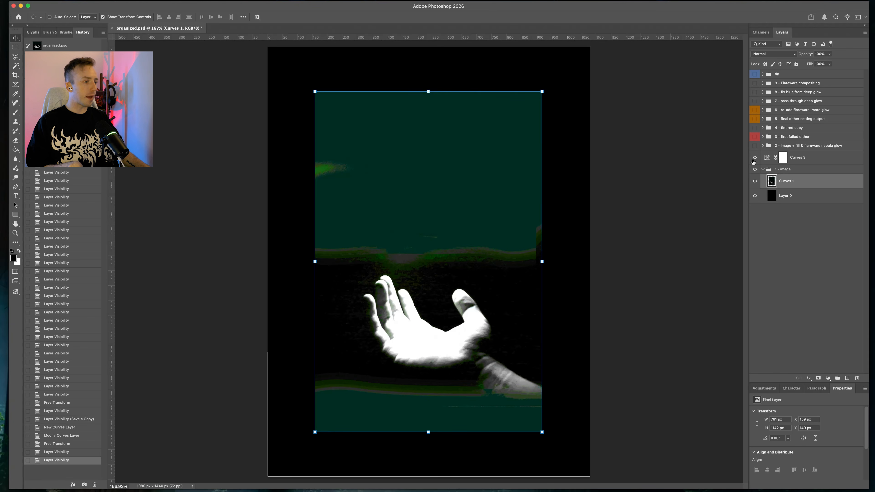
left_click(754, 158)
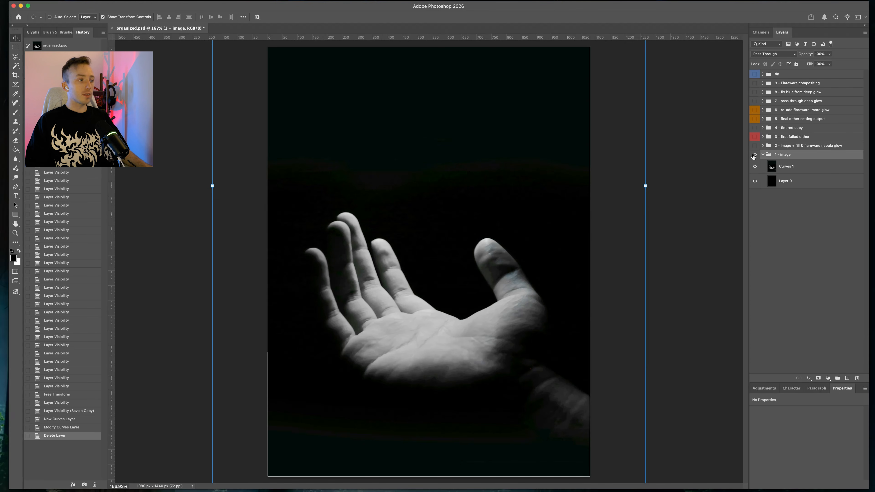
left_click(755, 155)
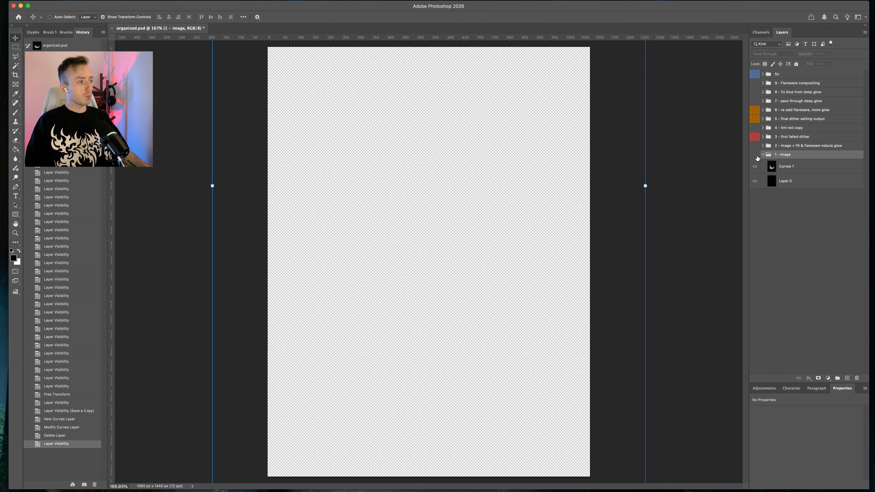
Show the 2 - image + fill & flareware nebula glow group, expand it and select the flare layer
left_click(755, 145)
left_click(763, 146)
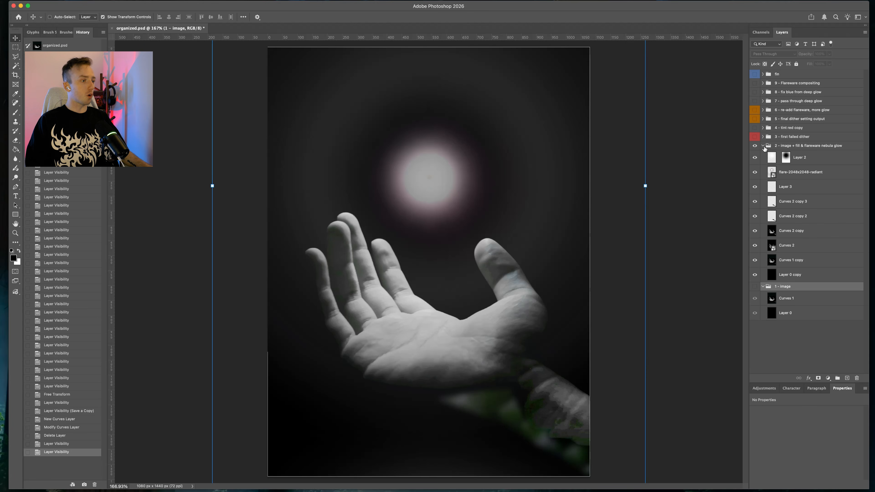
left_click(790, 172)
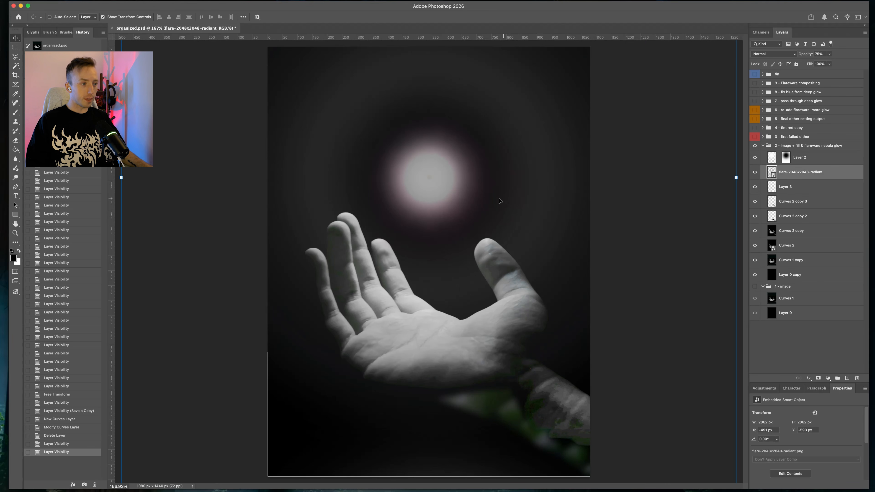
Zoom in to examine the wrist area of the composite, undoing a stray move of the flare
left_click_drag(499, 199, 506, 197)
key("super+z")
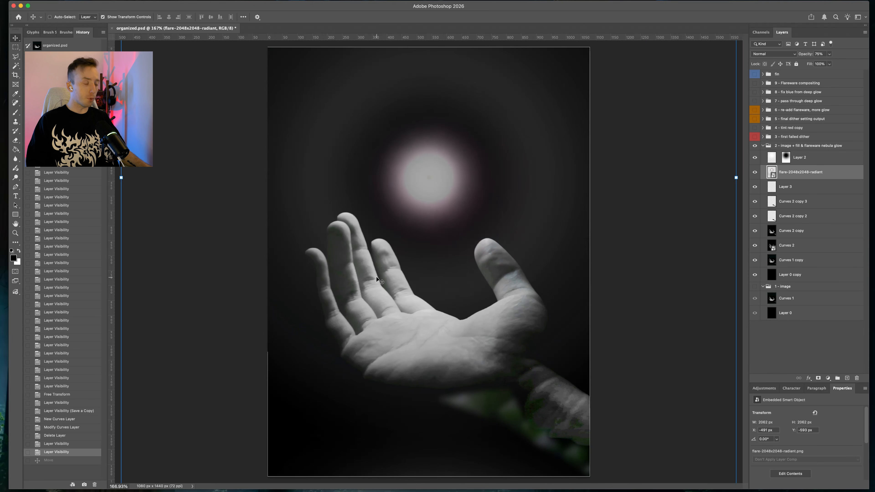
scroll(530, 426, "down", 8)
scroll(534, 424, "up", 8)
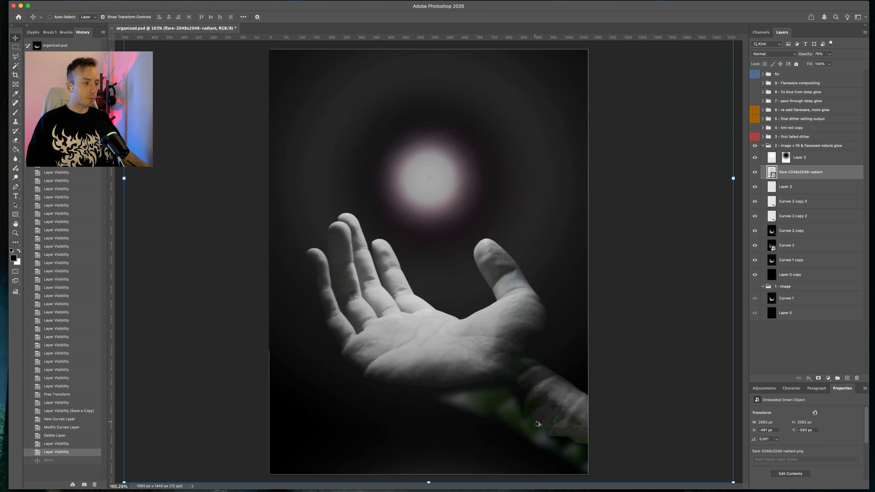
scroll(591, 405, "up", 10)
scroll(370, 360, "down", 8)
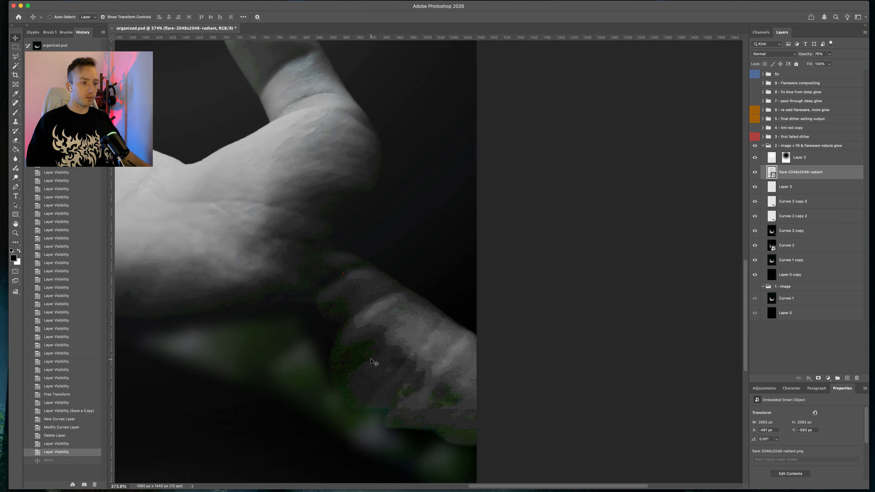
scroll(371, 358, "down", 3)
scroll(371, 359, "up", 2)
Switch to Dither Boy and zoom and pan around the dithered hand preview to inspect it
left_click(406, 489)
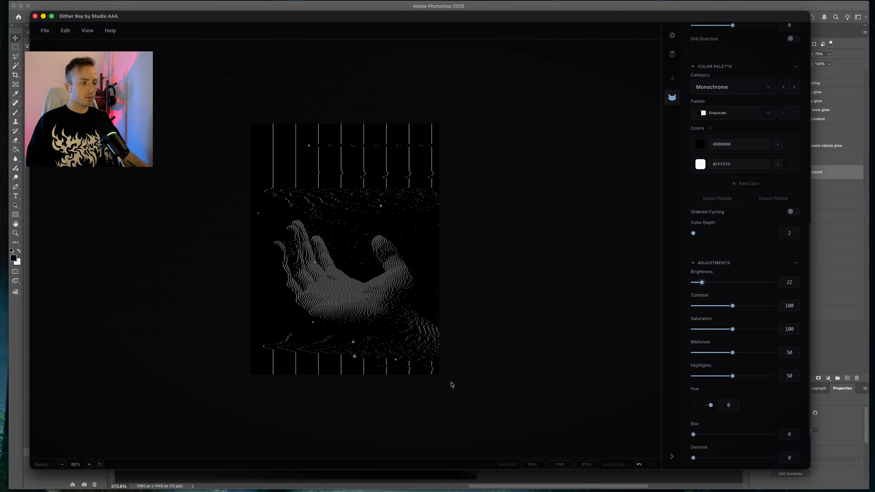
scroll(452, 385, "up", 10)
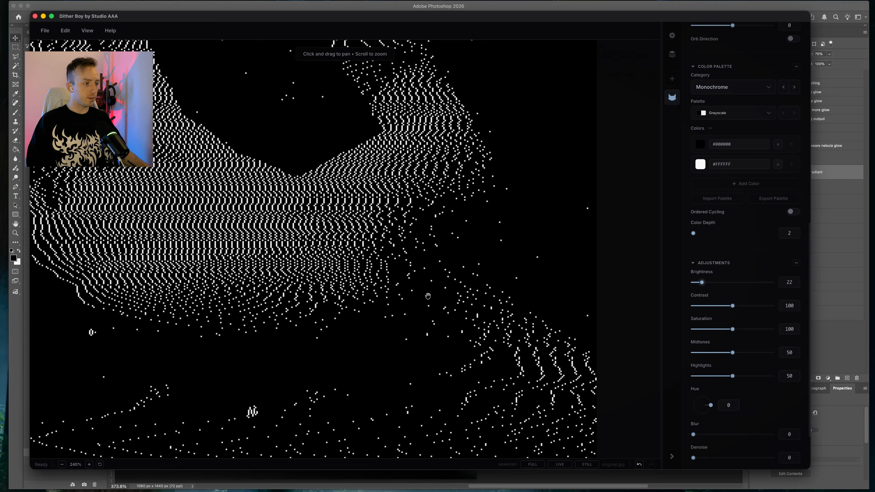
scroll(428, 296, "up", 1)
left_click_drag(428, 295, 308, 201)
scroll(365, 203, "up", 5)
left_click_drag(376, 204, 296, 136)
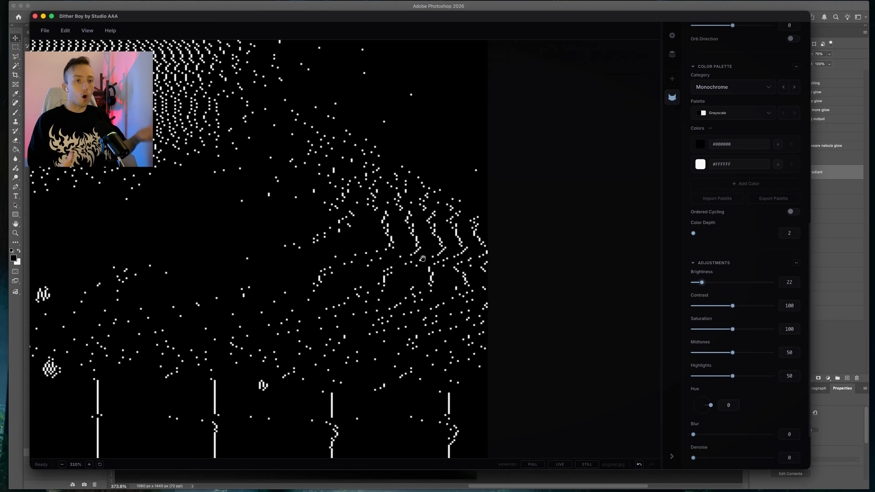
scroll(422, 258, "down", 6)
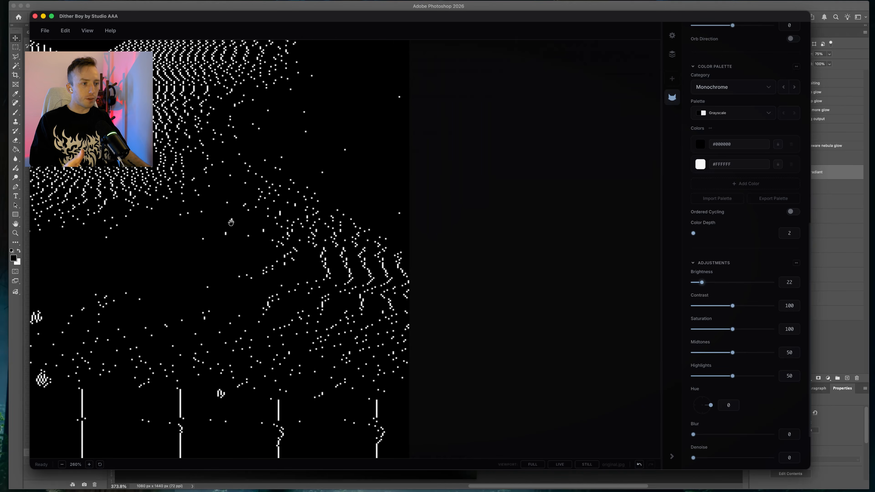
scroll(403, 295, "down", 6)
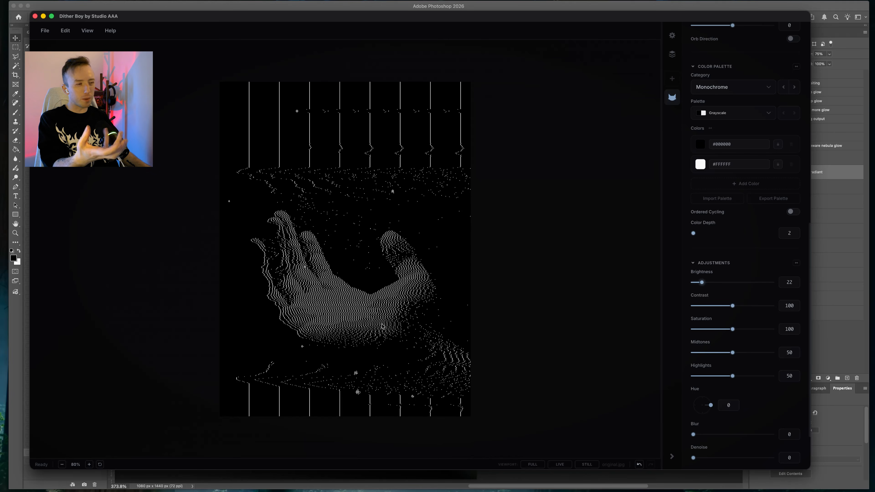
scroll(358, 308, "up", 5)
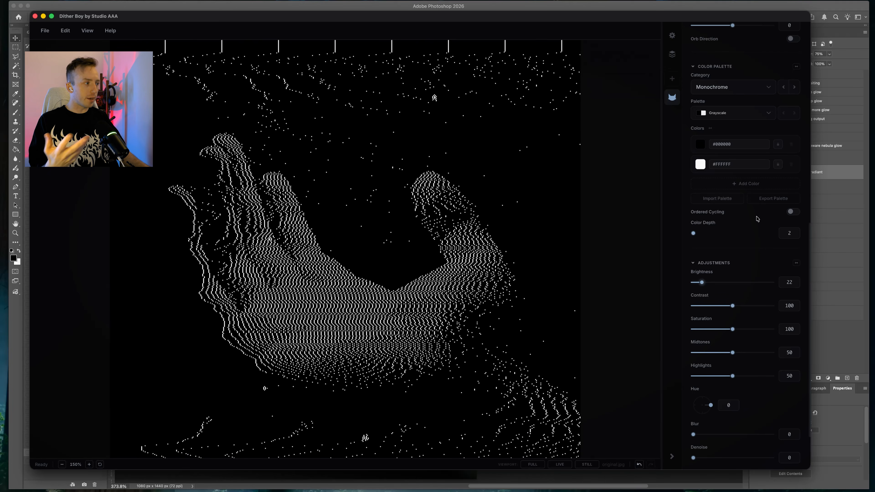
Return to Photoshop and hide the flare, Layer 2, Layer 3 and the curves layers of the nebula glow group one by one
left_click(844, 356)
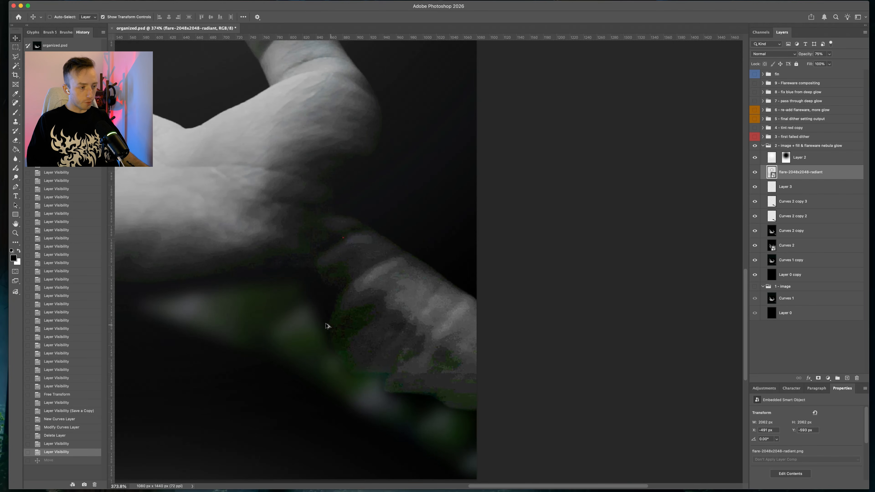
scroll(326, 326, "down", 5)
scroll(431, 345, "up", 3)
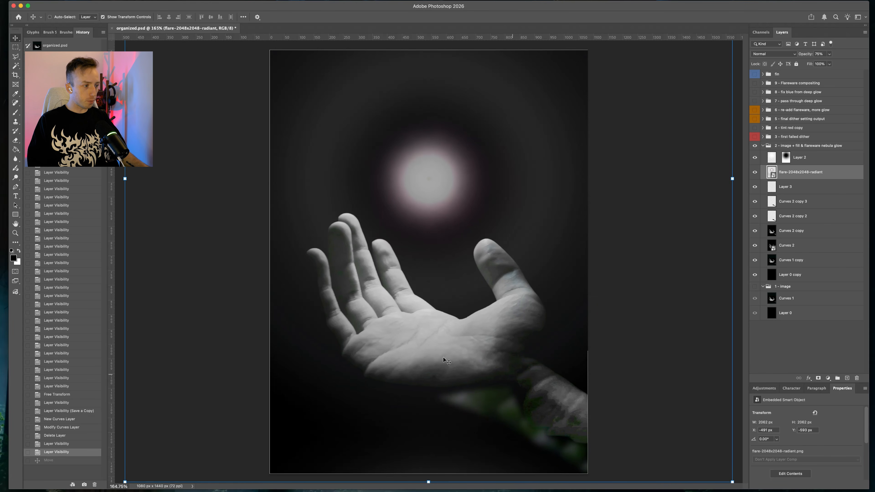
left_click(754, 174)
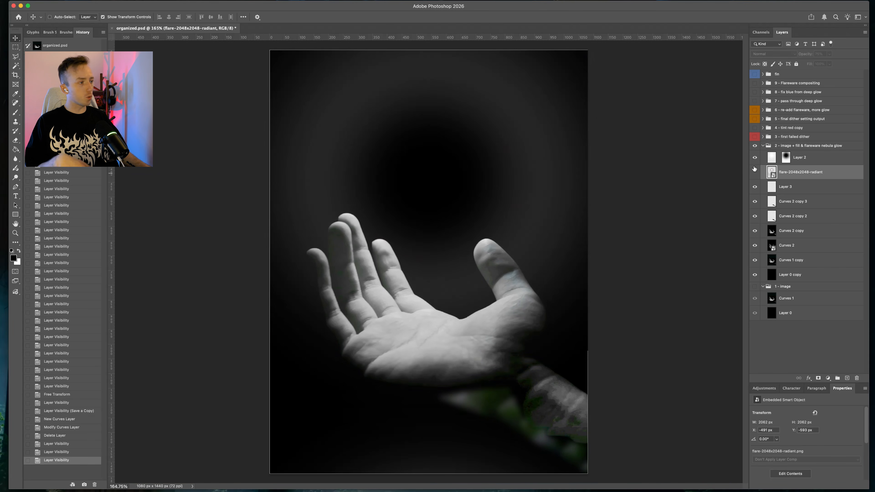
left_click(755, 162)
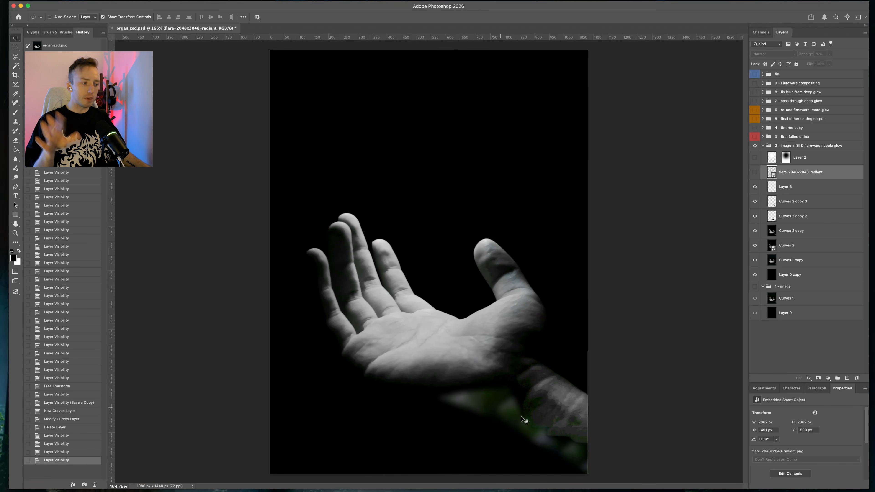
left_click(765, 192)
left_click(754, 188)
left_click(755, 201)
left_click(754, 217)
left_click(754, 231)
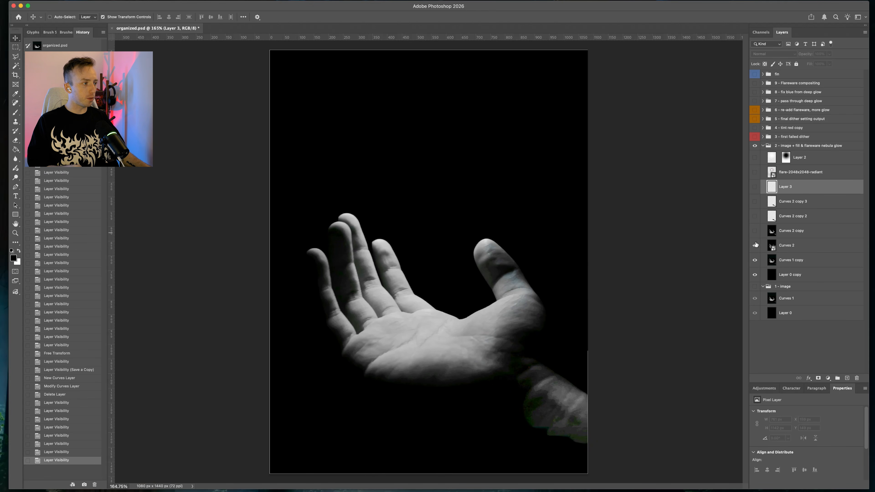
left_click(755, 245)
Select Curves 2 and turn the curves layers and Layer 3 back on
left_click(775, 248)
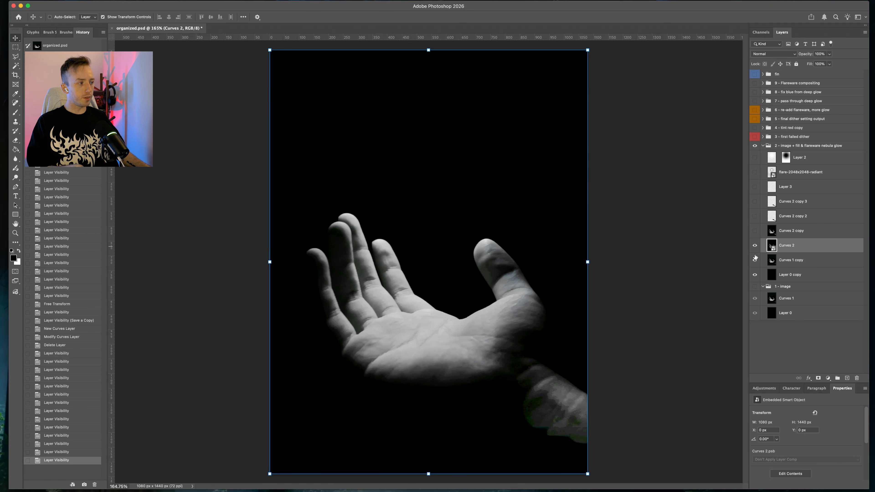
left_click_drag(755, 260, 755, 245)
left_click(755, 216)
left_click(755, 201)
left_click(754, 188)
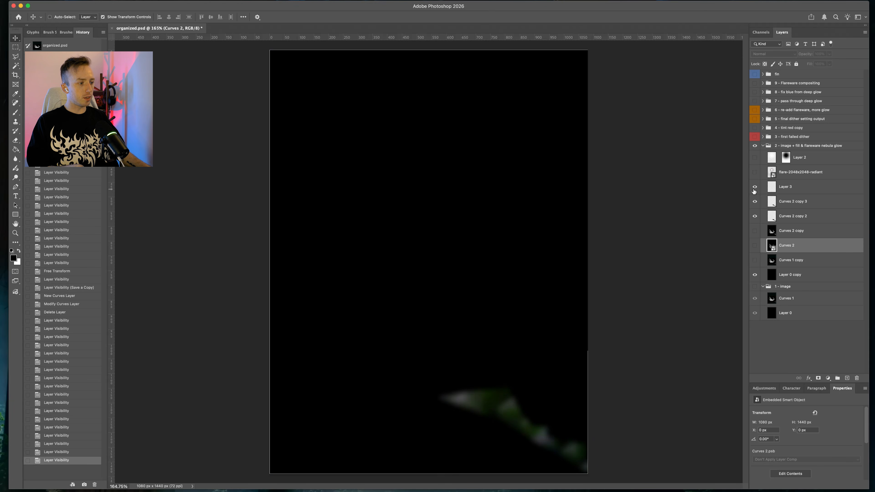
left_click_drag(755, 231, 754, 245)
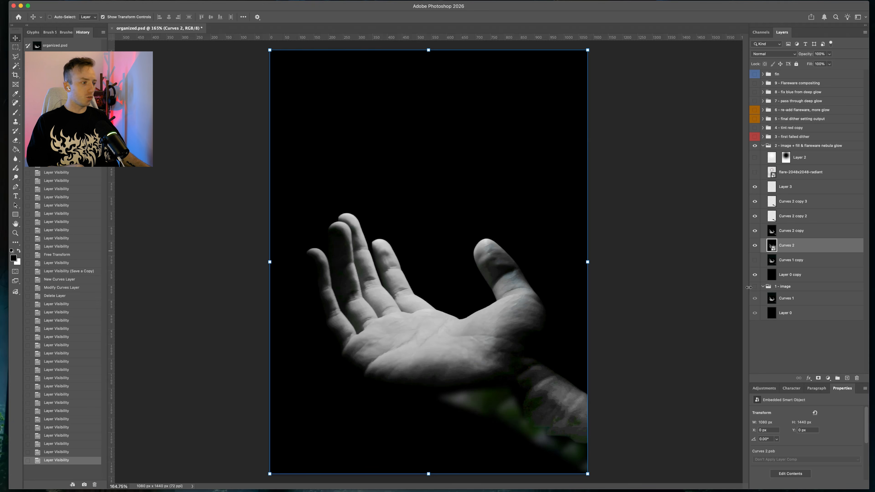
Open the flare smart object in Flareware, increase the Halo Radius and reduce Halo Intensity to about 21
left_click(758, 175)
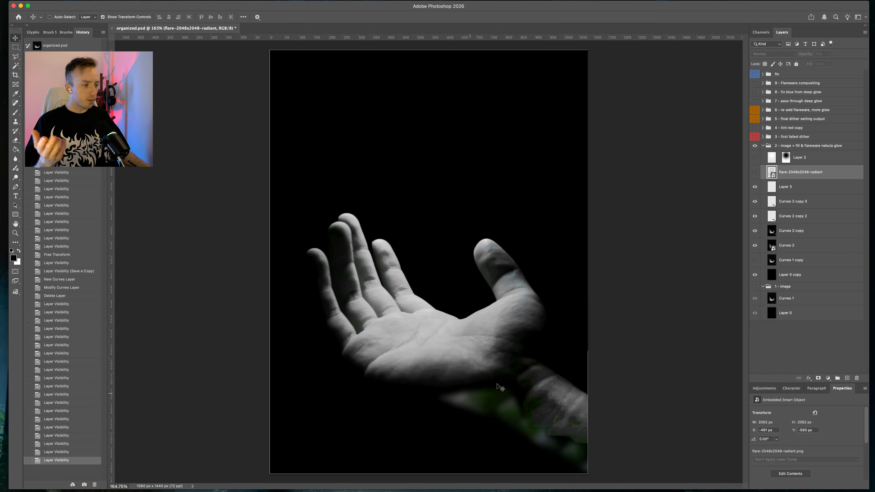
left_click(755, 172)
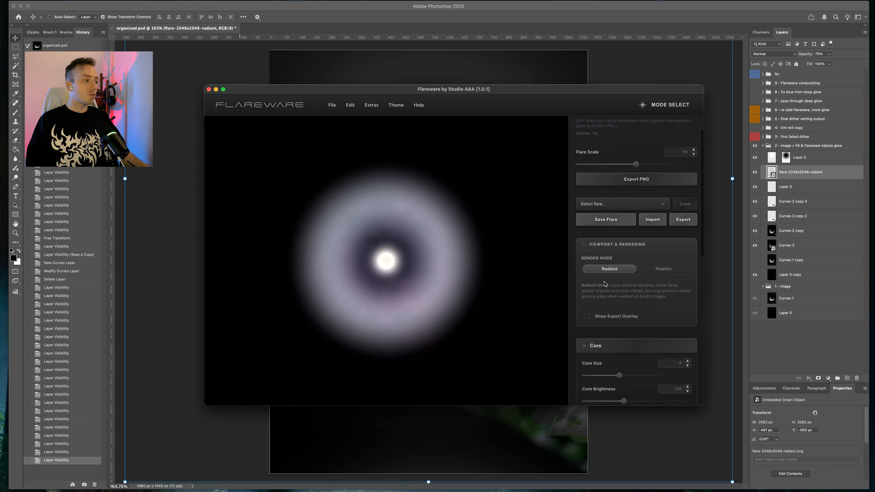
scroll(617, 269, "down", 3)
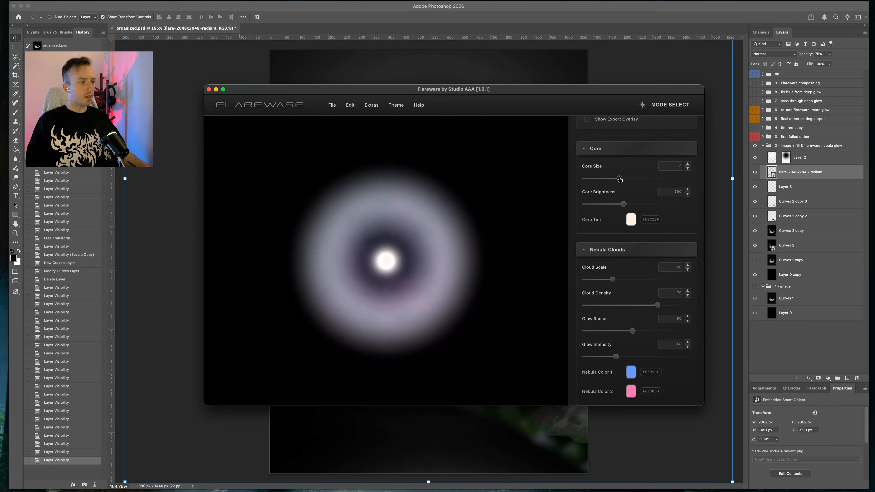
scroll(619, 180, "down", 4)
left_click_drag(614, 312, 653, 312)
left_click_drag(610, 337, 596, 340)
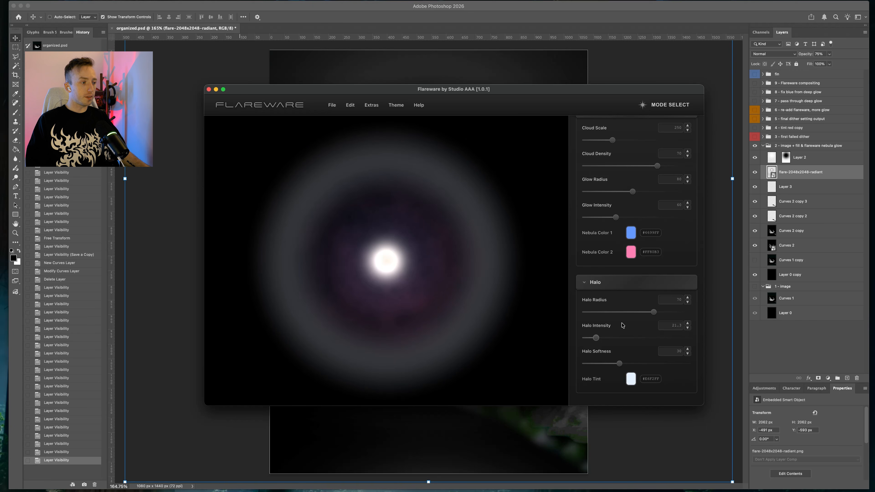
scroll(655, 299, "up", 1)
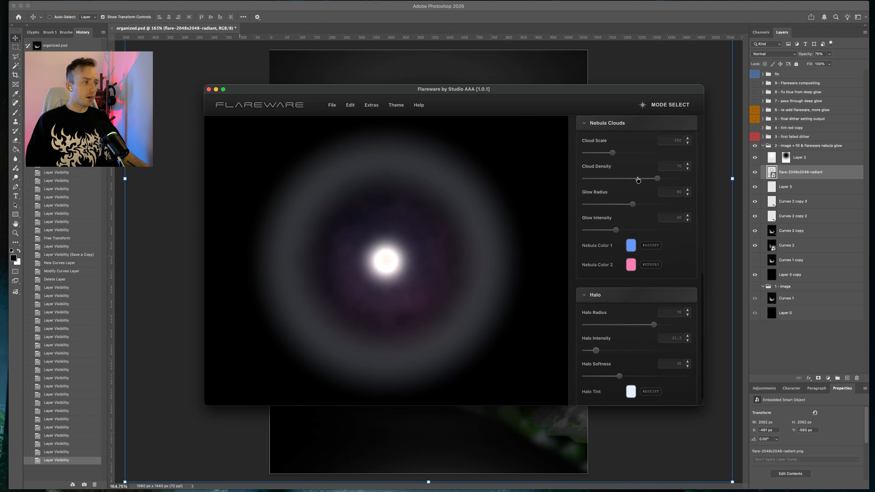
Lower the nebula Cloud Density in Flareware, then toggle the flare layer off and back on to compare
left_click_drag(657, 178, 445, 198)
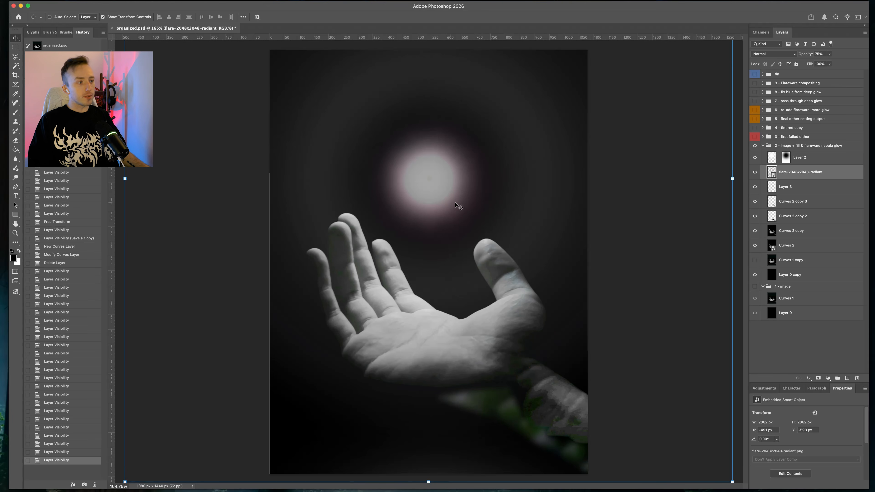
left_click(754, 172)
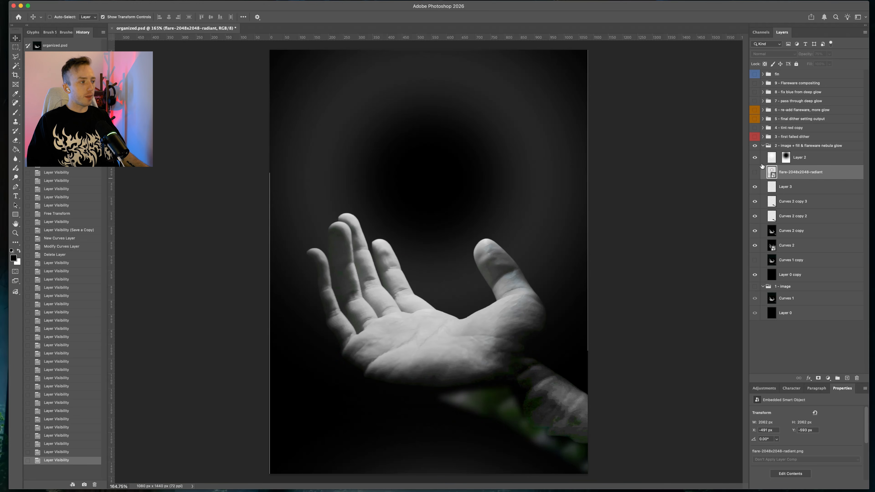
left_click(770, 158)
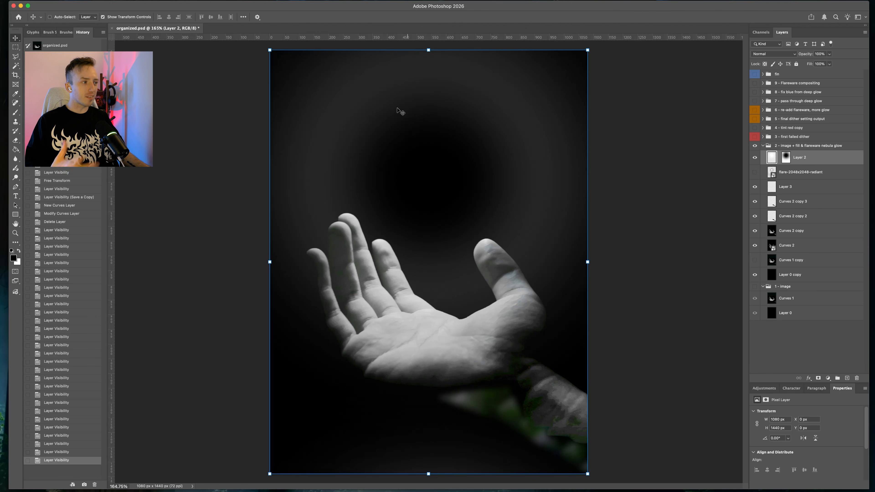
left_click(754, 172)
Collapse the nebula glow group and switch the Dither Boy style to Orb Diffuse Y
left_click(762, 145)
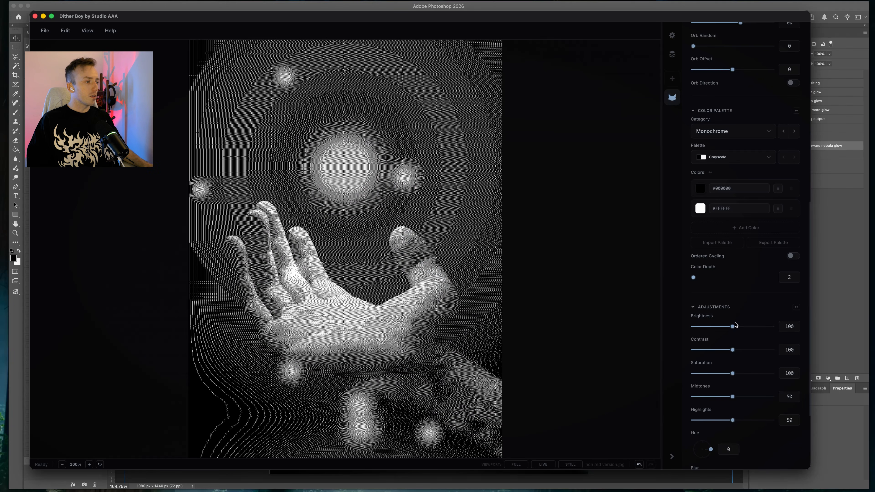
left_click_drag(735, 325, 694, 334)
scroll(750, 183, "up", 2)
scroll(750, 182, "up", 5)
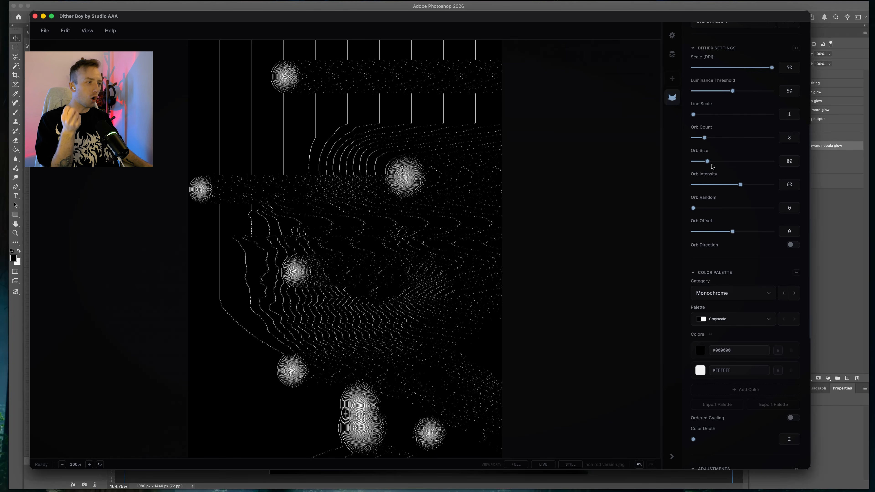
Reduce the Orb Size to 10 and raise the Brightness to about 21 in Dither Boy
left_click_drag(707, 161, 692, 162)
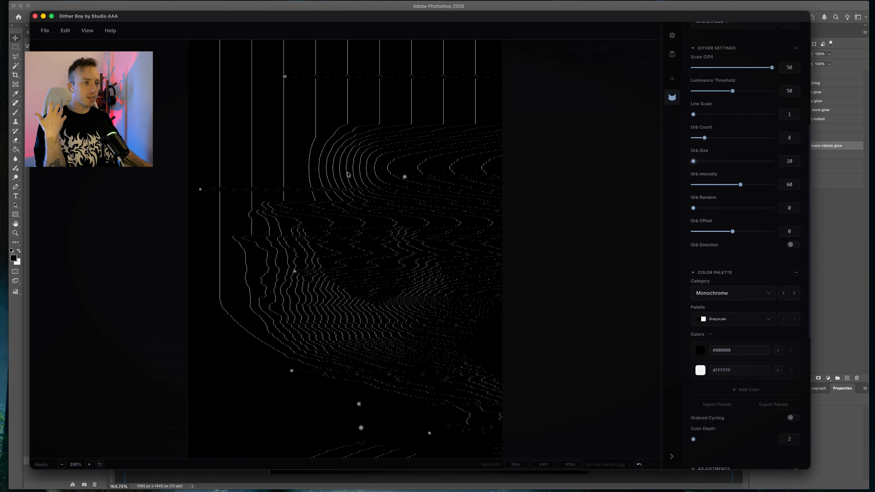
scroll(708, 156, "down", 6)
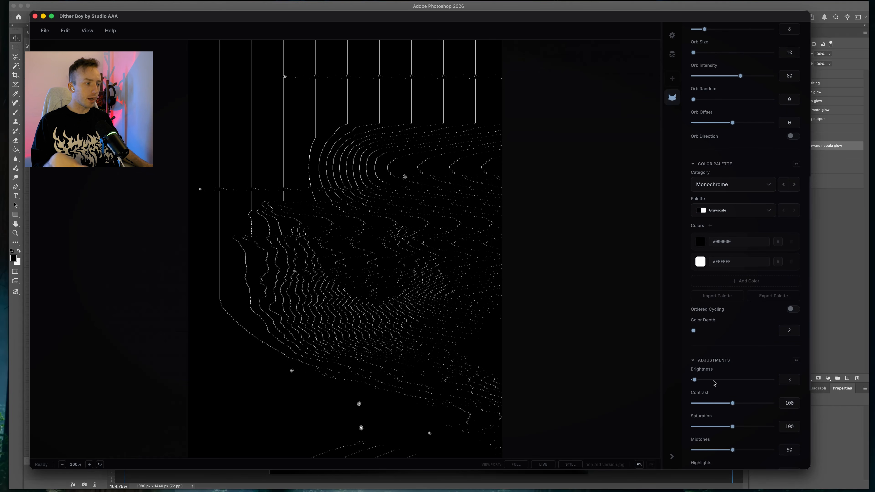
left_click_drag(695, 380, 732, 402)
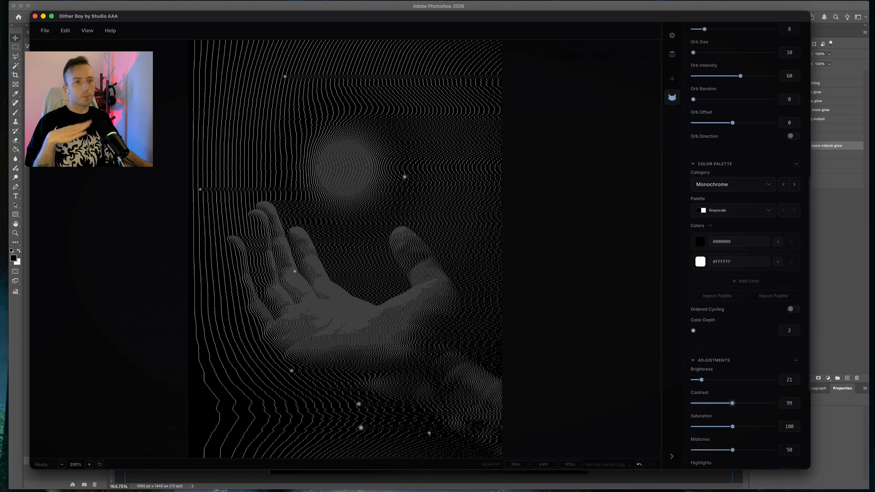
Return to Photoshop, hide the image + fill & flareware nebula glow group, and toggle the first failed dither group on and off
left_click(845, 266)
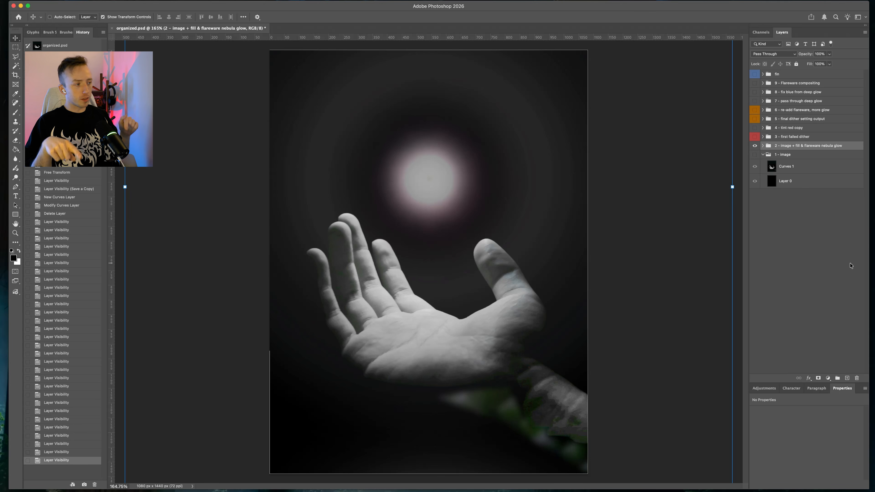
double_click(755, 145)
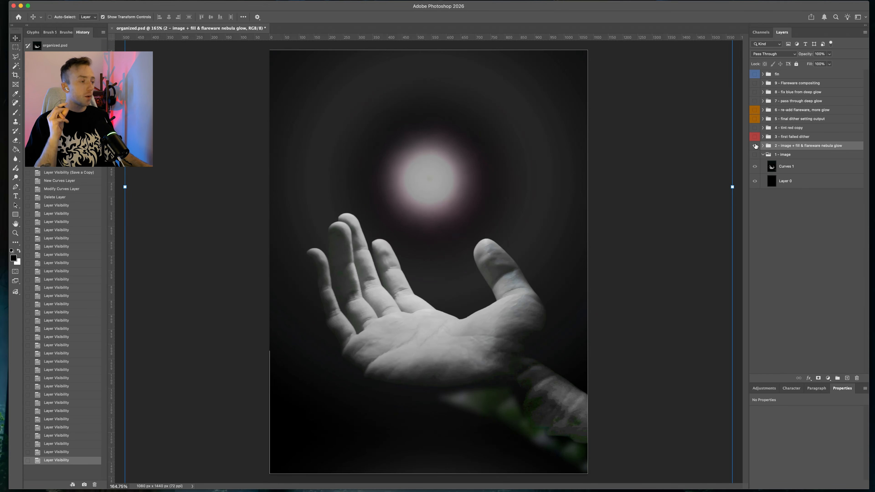
left_click(754, 145)
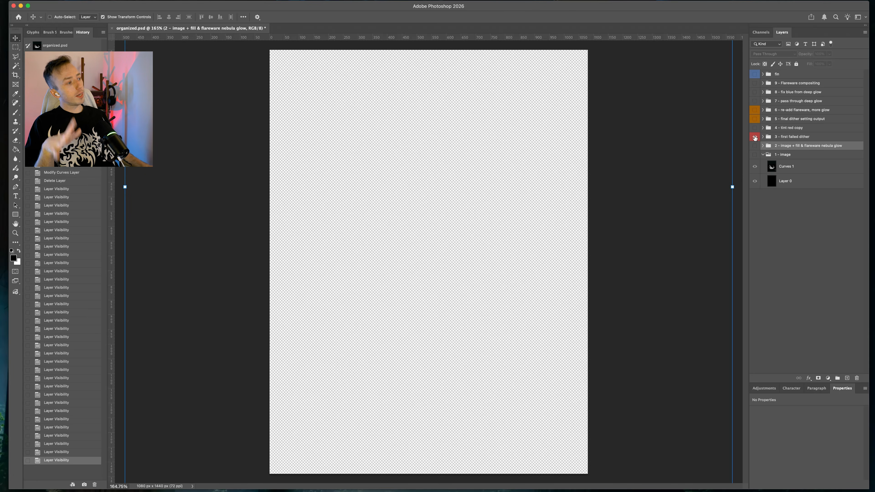
left_click(754, 137)
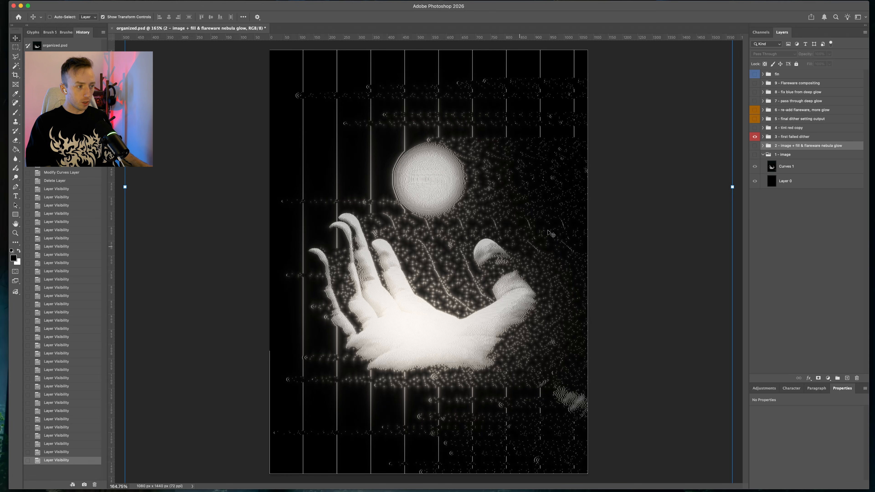
left_click(754, 137)
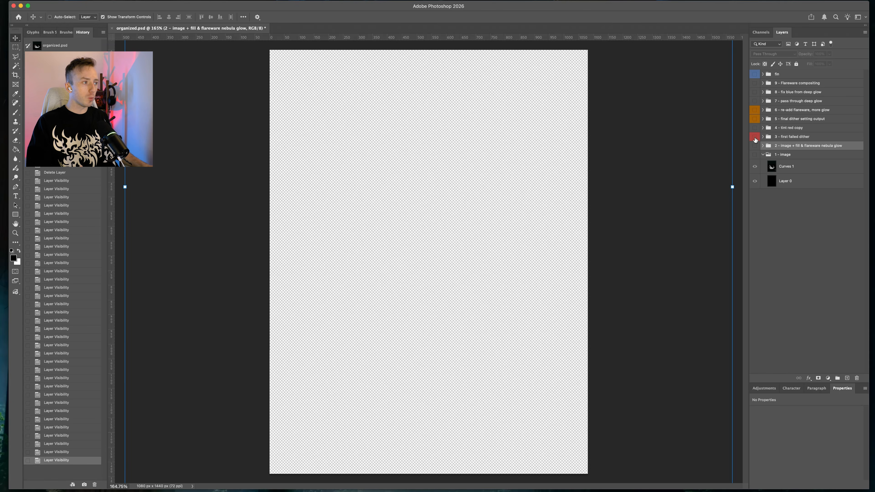
Show the tint red copy group, expand it to select its Gradient Map 1 layer, and collapse it again
left_click(755, 128)
left_click(778, 128)
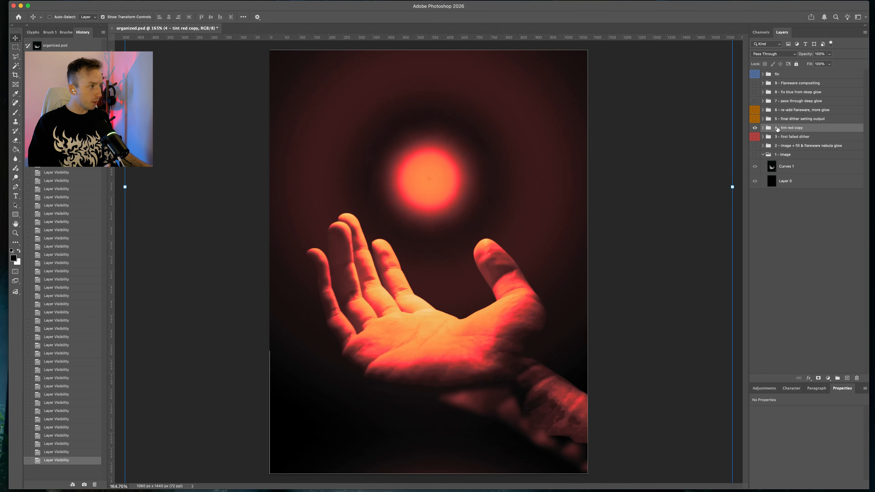
left_click(763, 128)
left_click(825, 145)
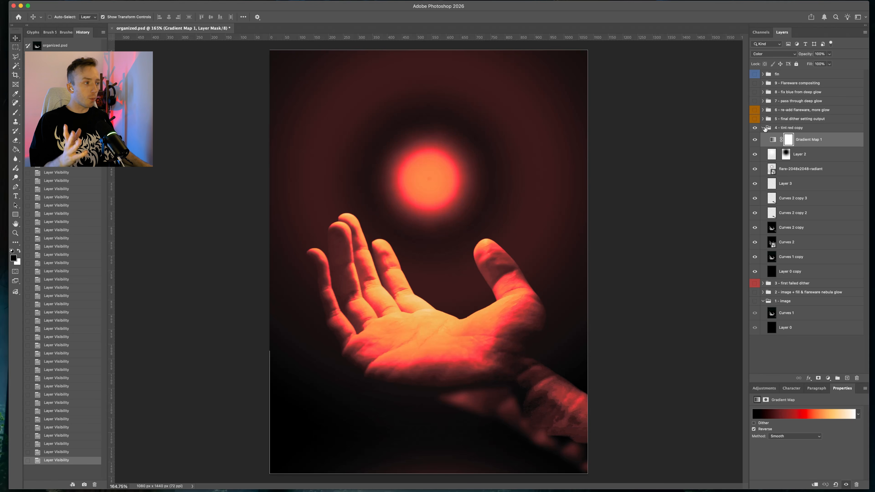
left_click(762, 128)
Show the final dither setting output group, expand it and select its First output layer
left_click(754, 119)
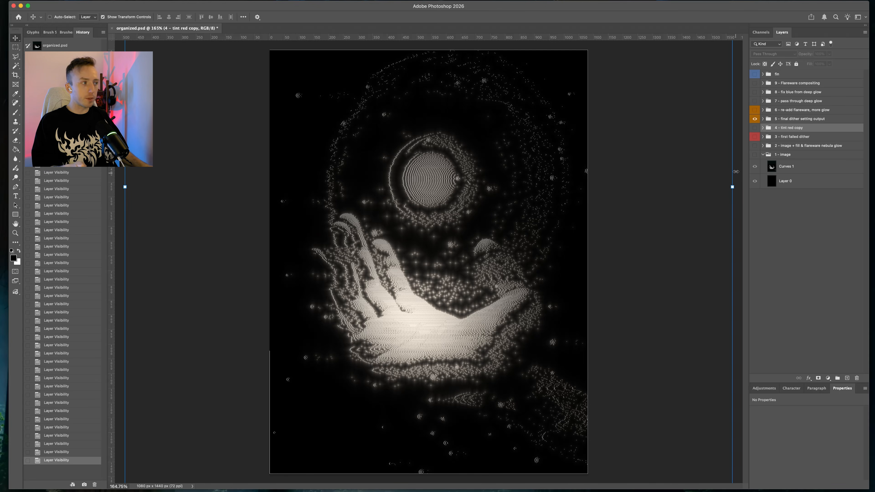
left_click(755, 118)
left_click(762, 119)
left_click(774, 125)
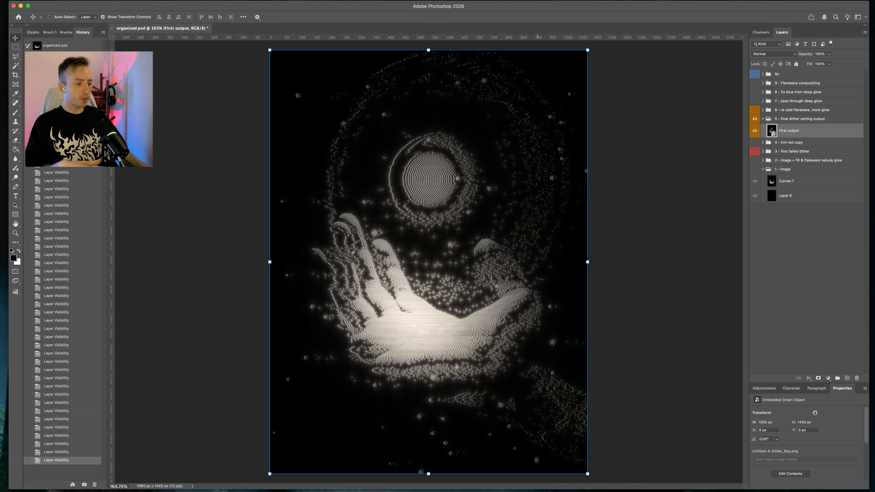
In Dither Boy, review the first output's dither, adjustment and Epsilon Glow settings and its zoomed preview
key("super+Tab")
scroll(743, 335, "down", 8)
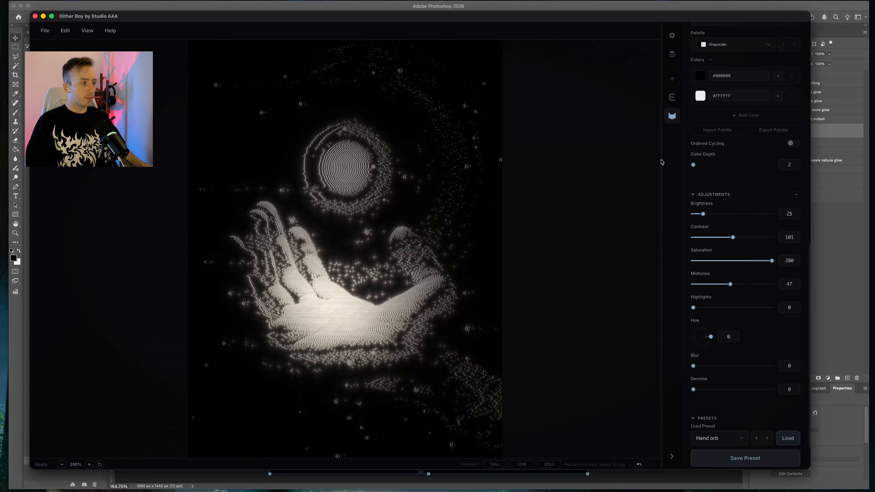
scroll(743, 300, "up", 10)
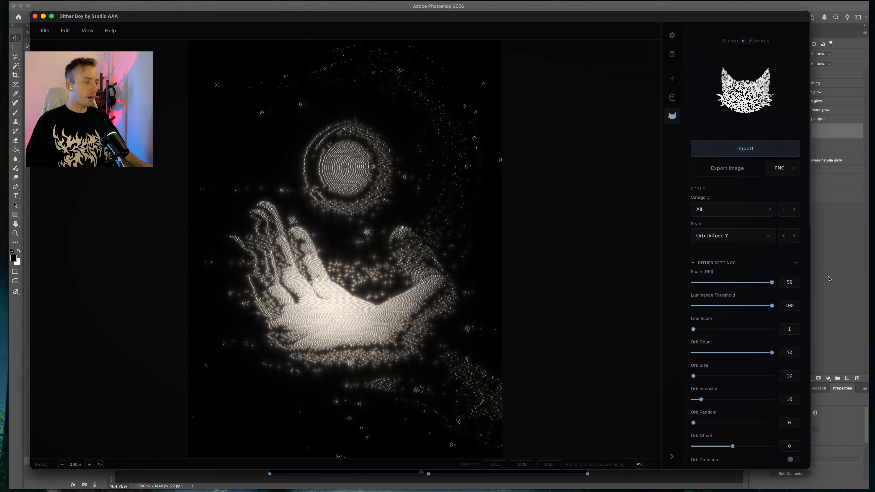
scroll(751, 314, "down", 5)
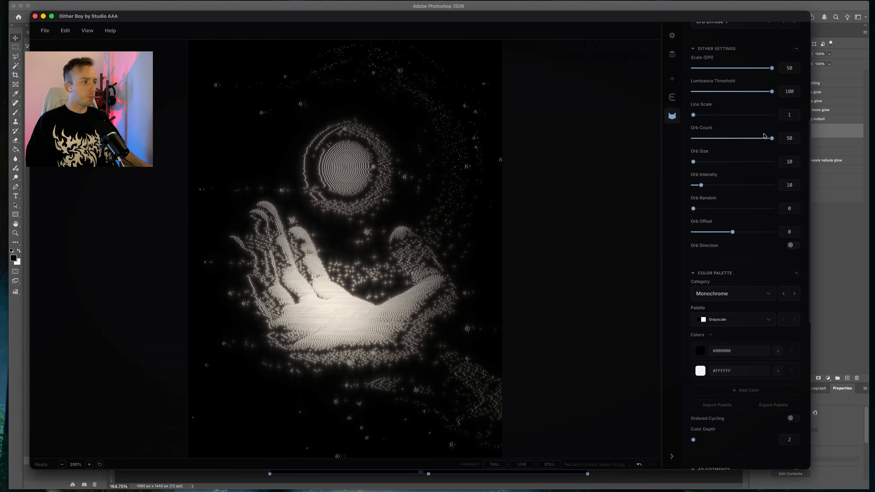
left_click_drag(770, 139, 844, 148)
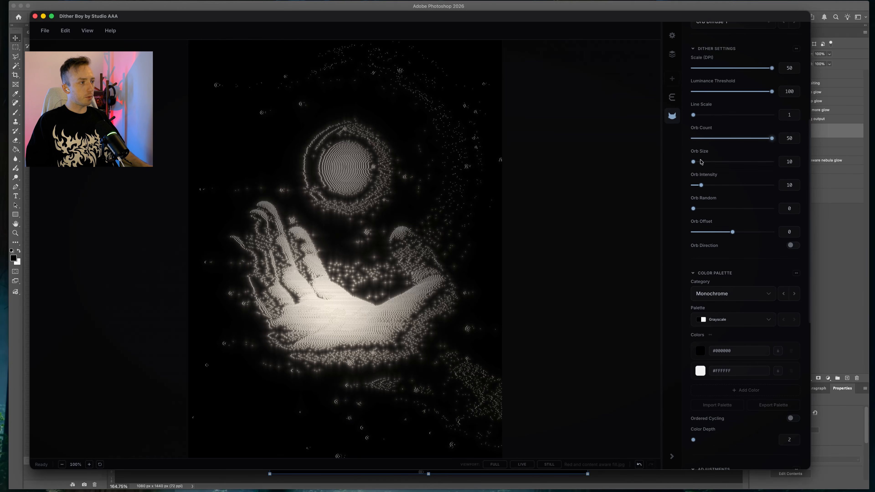
scroll(752, 289, "down", 3)
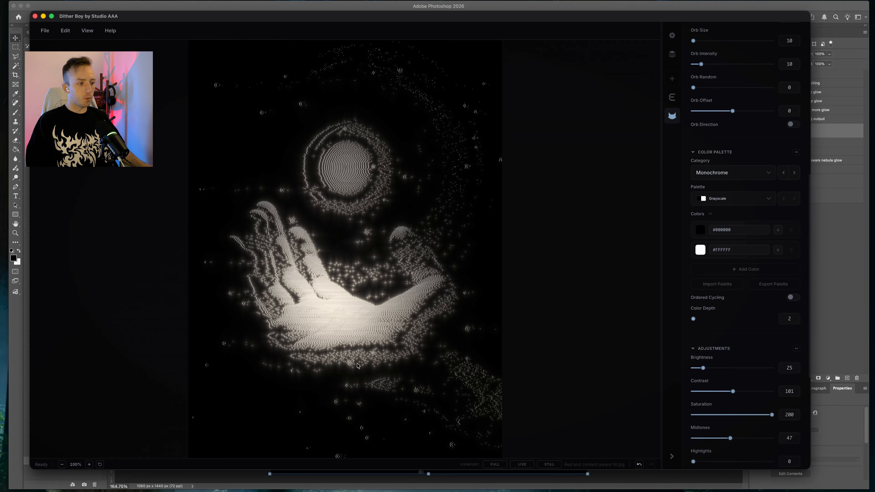
scroll(739, 332, "down", 3)
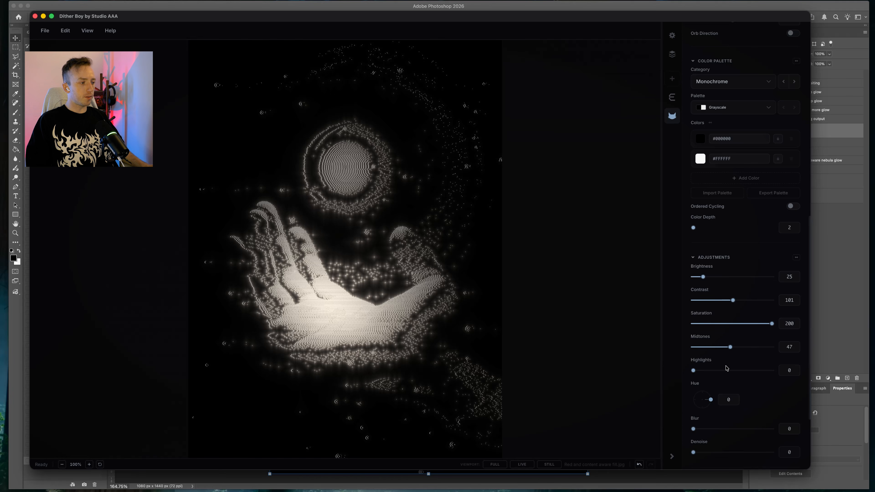
mouse_move(694, 371)
left_mouse_down()
mouse_move(736, 372)
mouse_move(693, 371)
left_mouse_up()
mouse_move(730, 347)
left_mouse_down()
mouse_move(718, 347)
mouse_move(728, 350)
left_mouse_up()
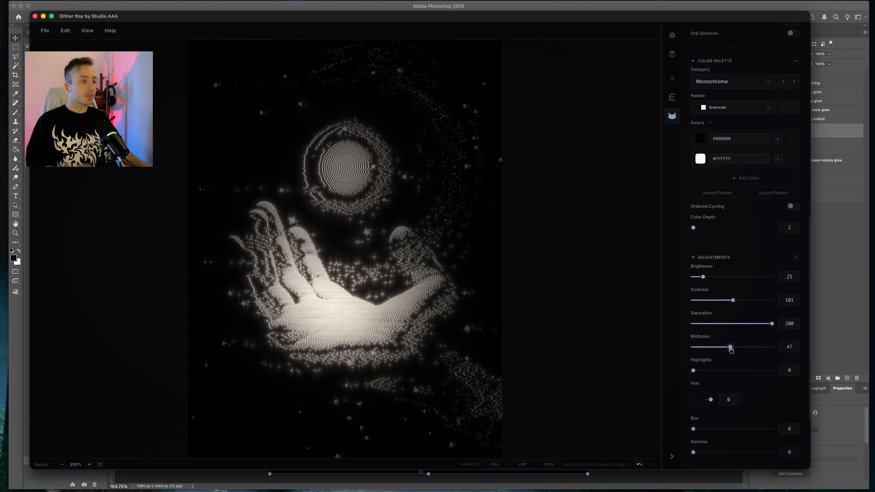
left_click(675, 102)
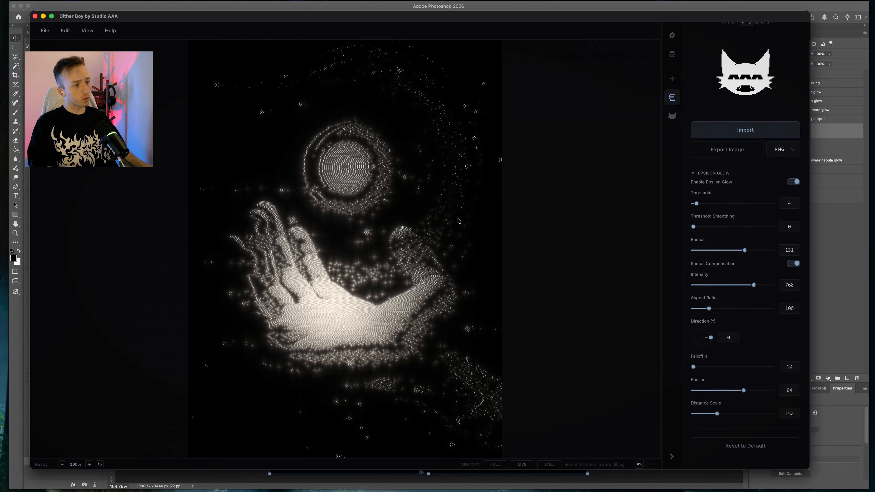
scroll(357, 283, "up", 10)
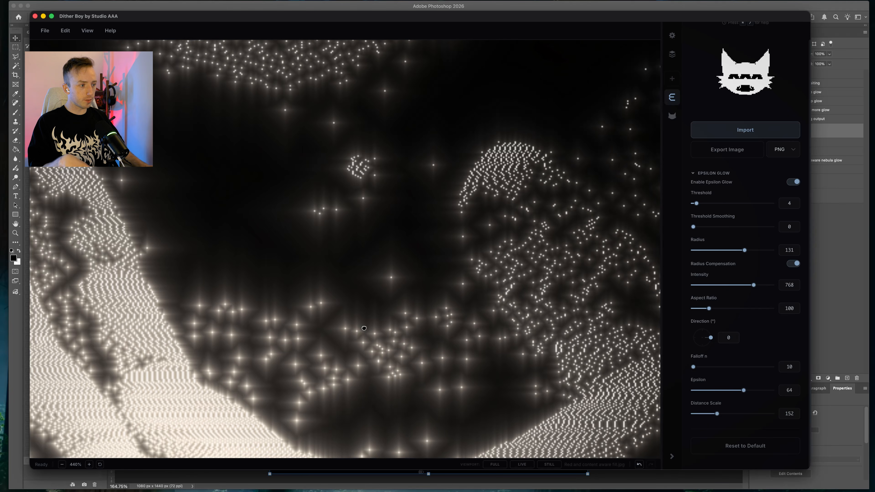
Return to Photoshop, collapse the final dither output group, and move Layer 0 above it
key("super+Tab")
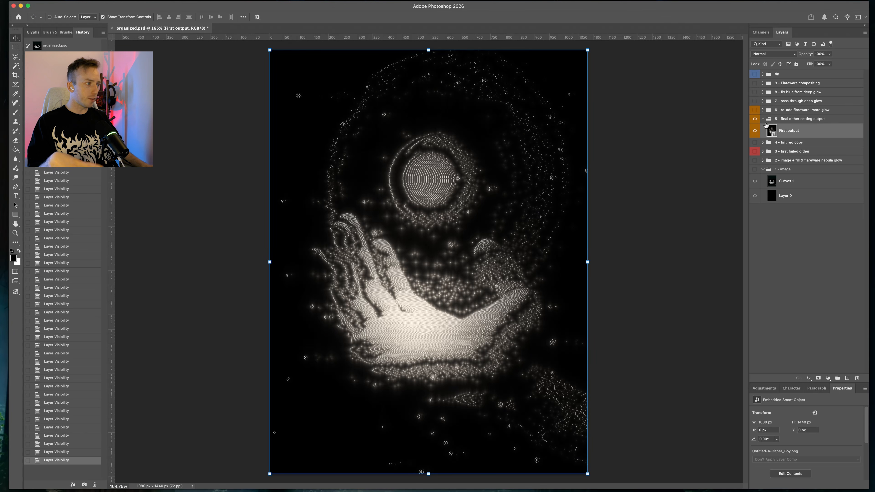
left_click(761, 120)
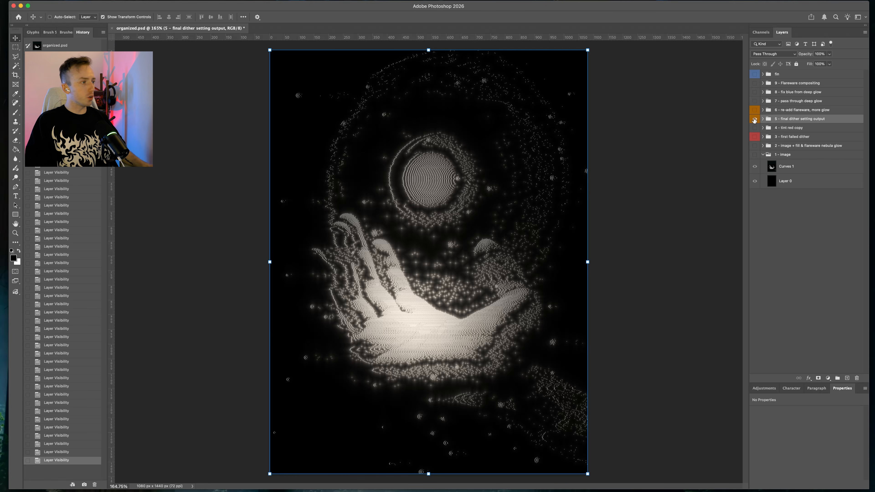
left_click(755, 118)
left_click(754, 118)
left_click(799, 183)
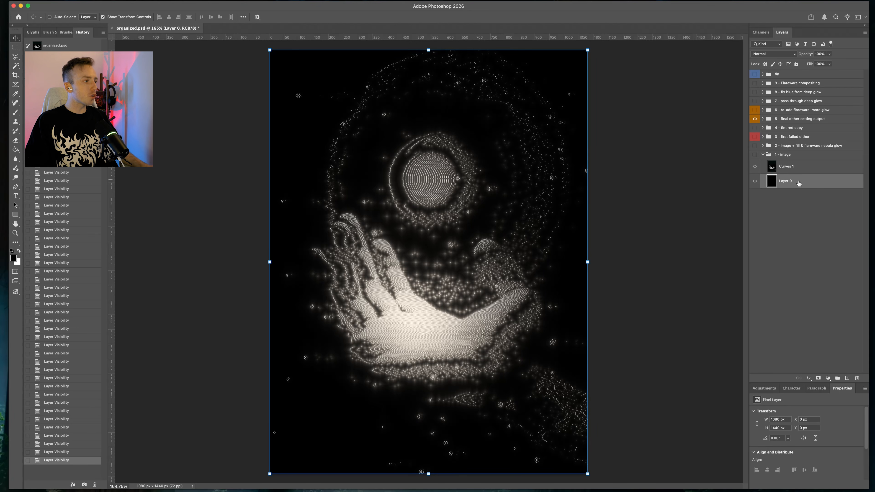
left_click_drag(800, 183, 797, 117)
Hide the final dither setting output group and show the re-add flareware, more glow group
left_click(755, 133)
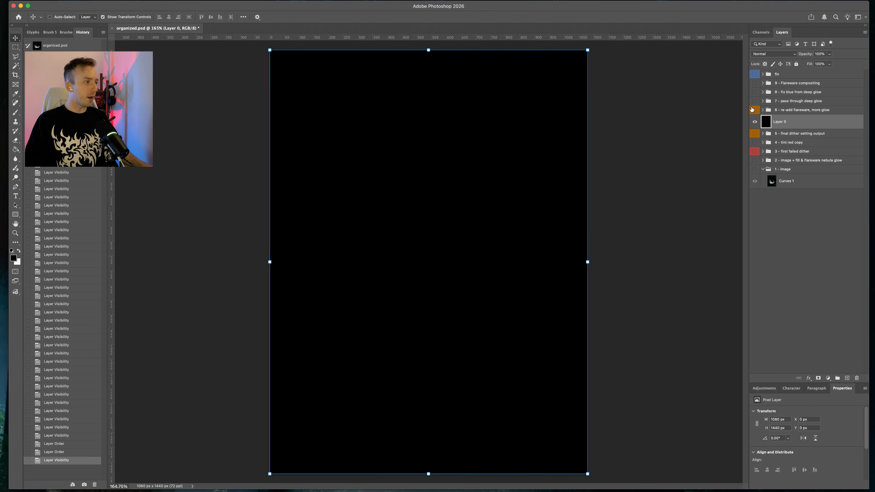
left_click(753, 110)
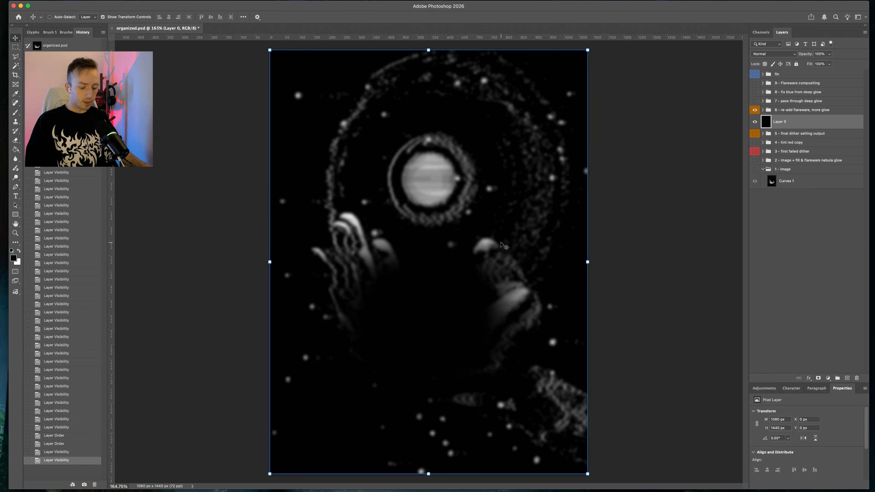
scroll(378, 221, "up", 8)
scroll(248, 241, "up", 5)
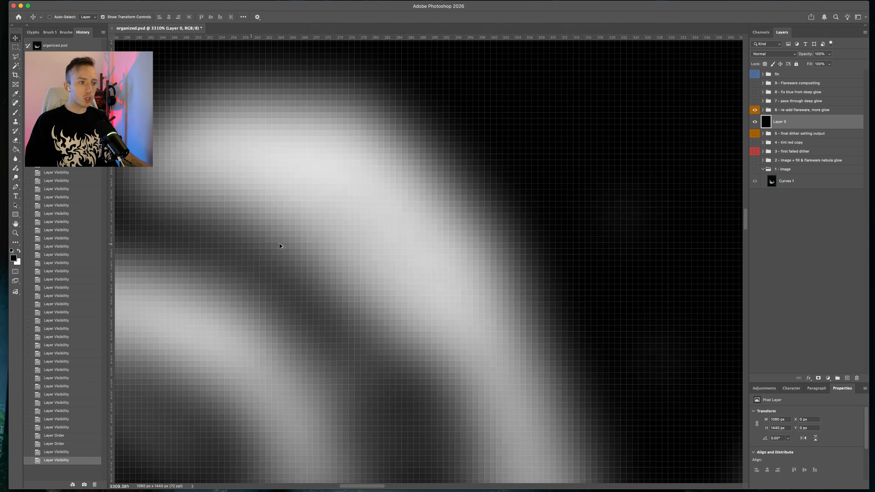
scroll(280, 243, "down", 6)
scroll(499, 247, "down", 4)
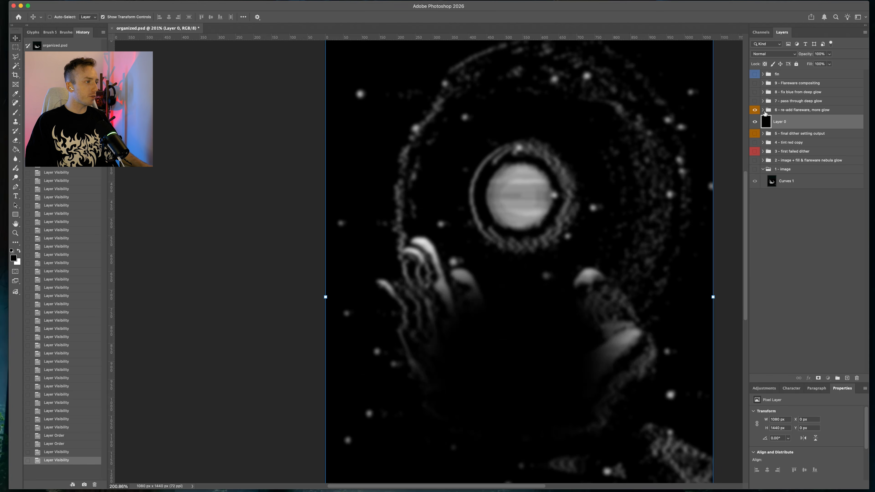
Expand the re-add flareware and final dither output groups and select the First output layer
left_click(764, 110)
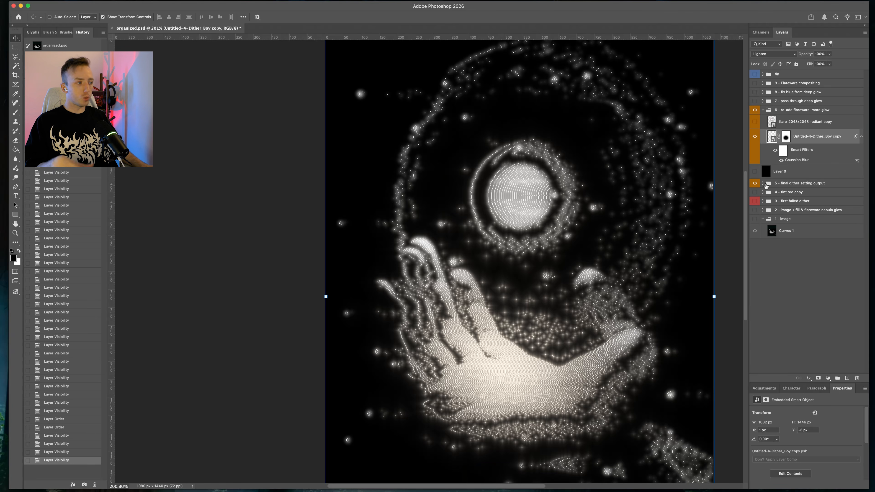
left_click(763, 183)
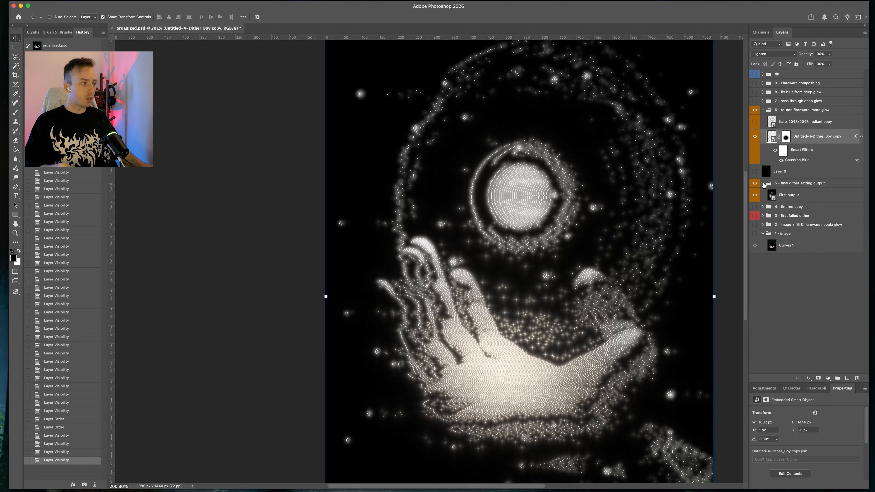
left_click(792, 195)
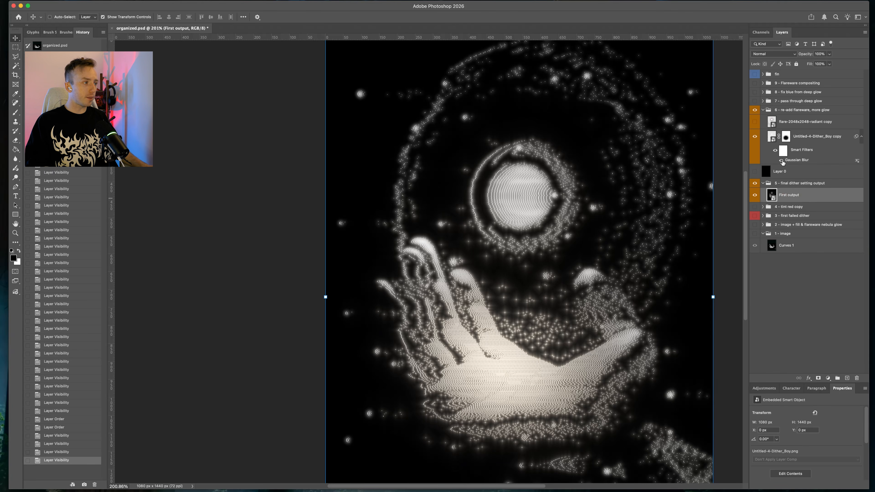
Hide the re-add flareware, more glow group and duplicate the First output layer
left_click(755, 109)
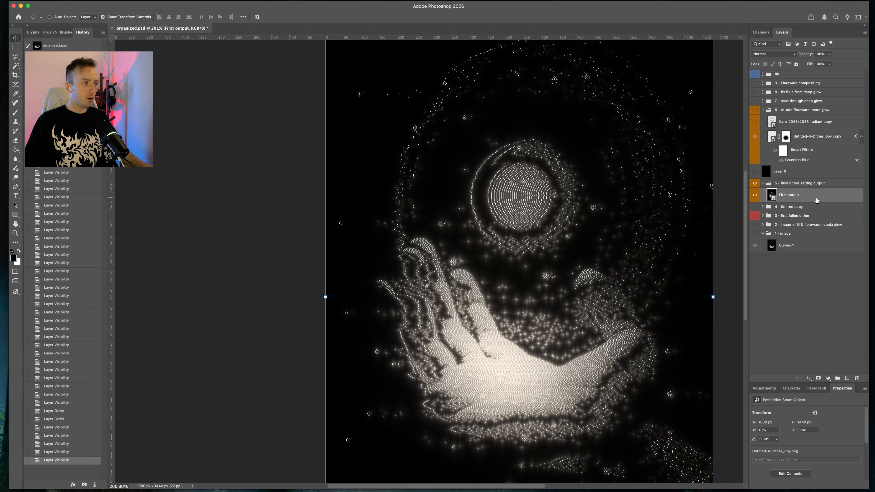
key("super+j")
In the copy's Blending Options, raise the Blend If current-layer black point to drop darker pixels, and apply
left_click(808, 378)
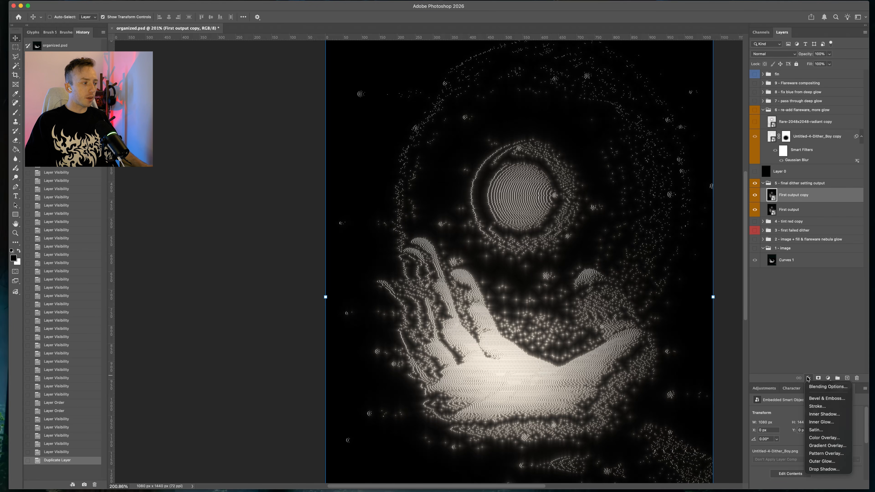
left_click(813, 386)
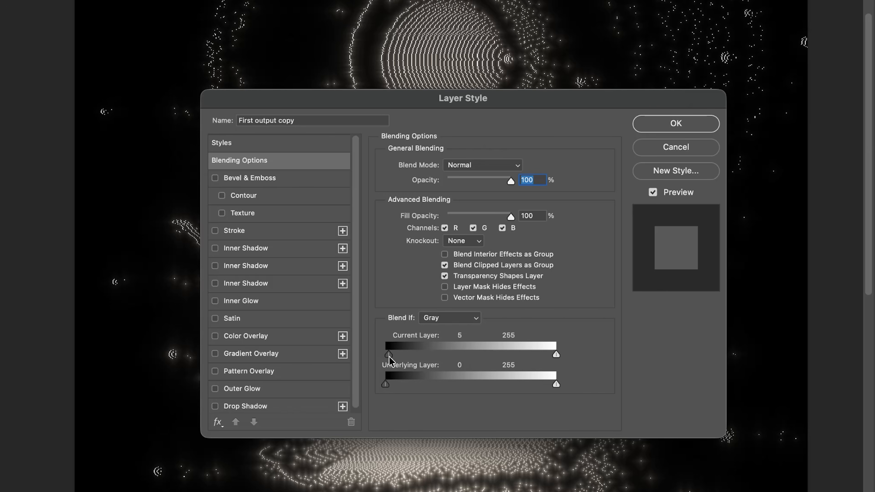
left_click_drag(385, 357, 505, 357)
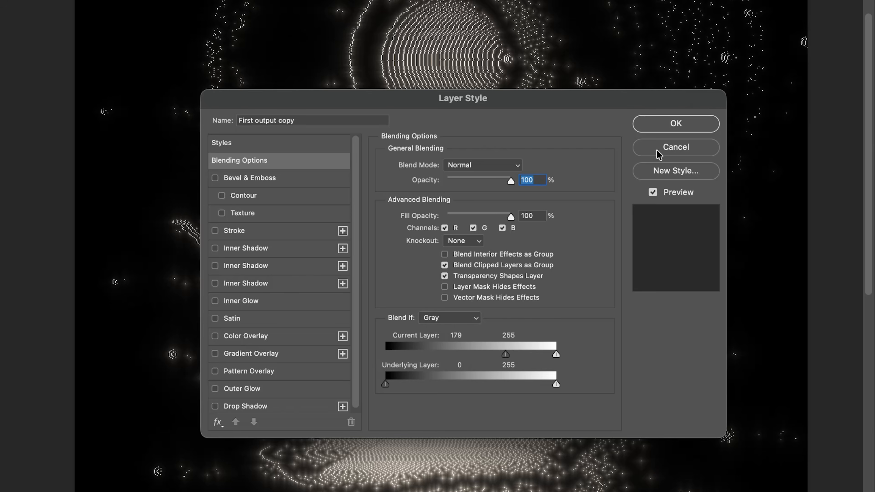
left_click(689, 128)
left_click_drag(692, 193, 689, 243)
left_click(650, 238)
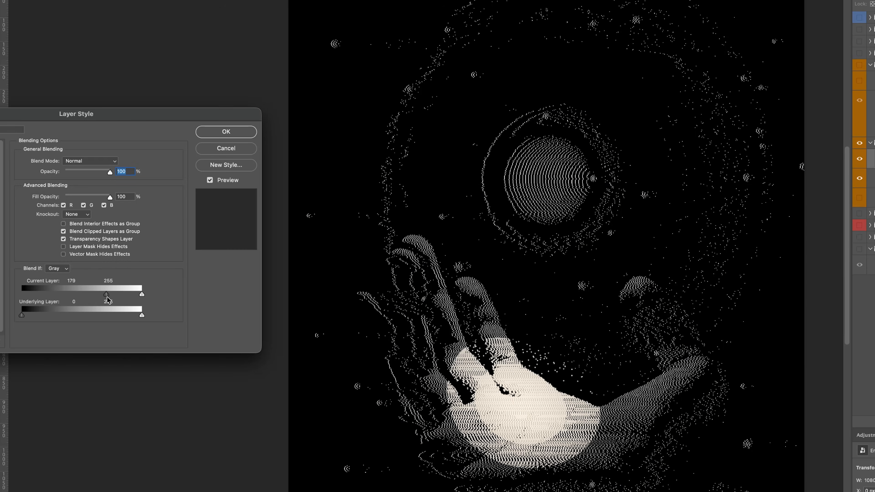
left_click_drag(107, 297, 7, 299)
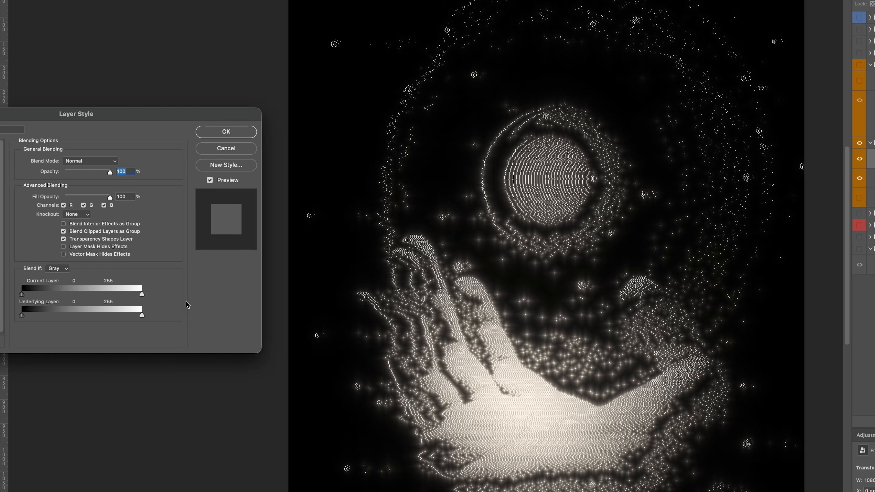
left_click_drag(141, 294, 200, 304)
left_click_drag(22, 294, 51, 295)
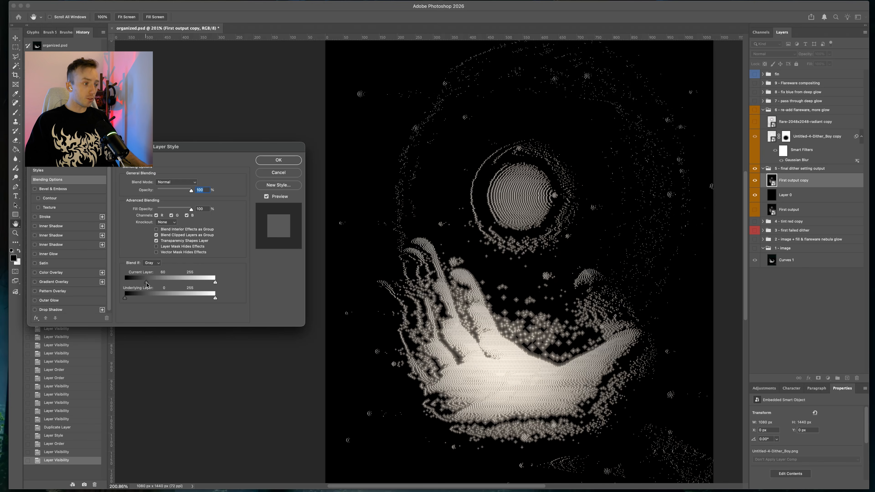
left_click_drag(147, 284, 176, 284)
key("Return")
Convert the First output copy layer to a smart object
right_click(799, 180)
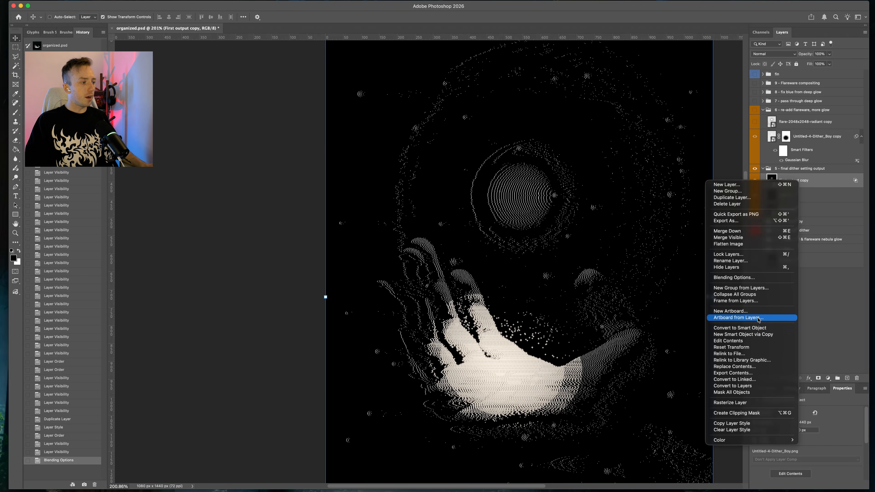
left_click(756, 329)
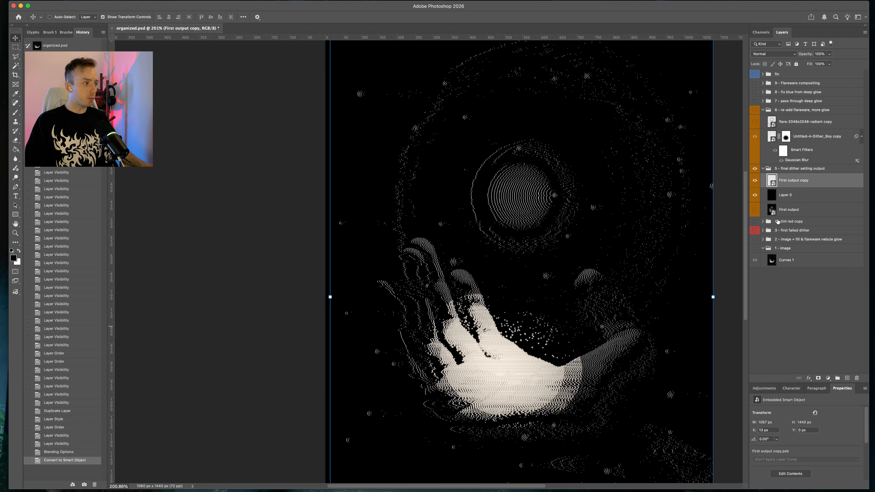
left_click(755, 195)
left_click_drag(508, 300, 541, 287)
key("super+z")
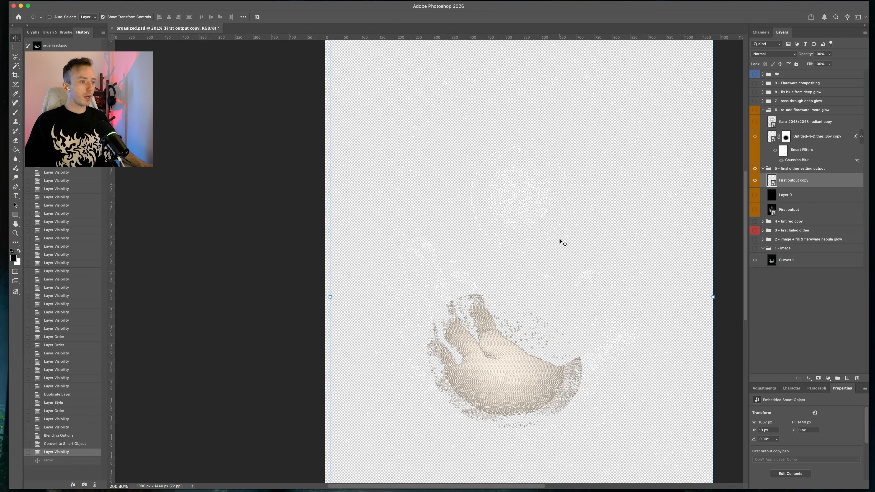
left_click(755, 195)
Zoom in and out to inspect the First output copy's dither pattern up close
scroll(537, 185, "up", 10)
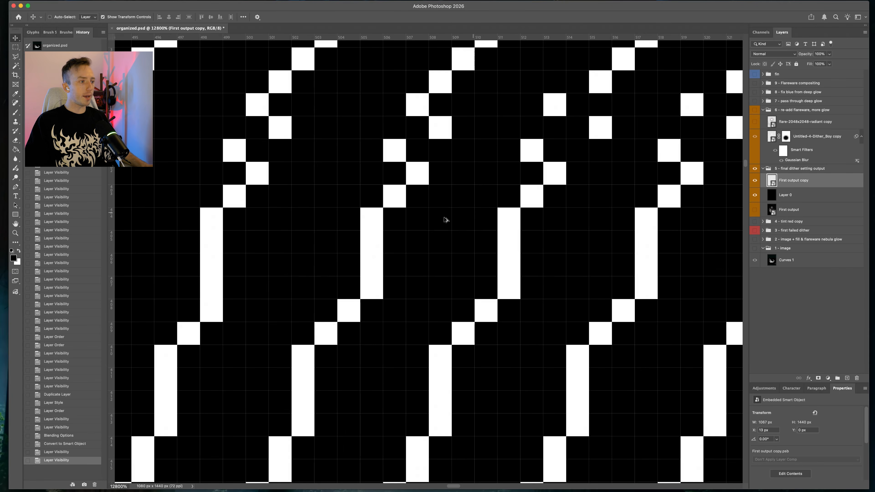
scroll(417, 232, "down", 15)
scroll(382, 321, "up", 12)
scroll(427, 303, "down", 10)
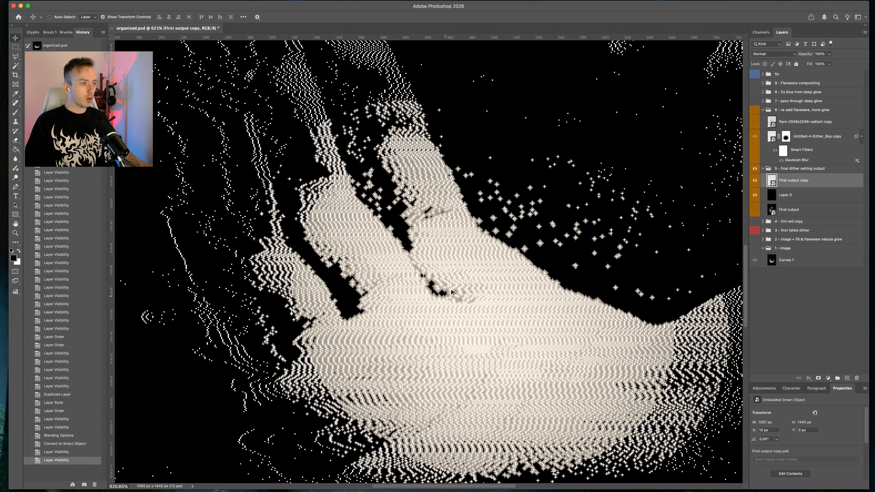
scroll(476, 255, "up", 4)
scroll(444, 224, "up", 3)
scroll(462, 255, "down", 8)
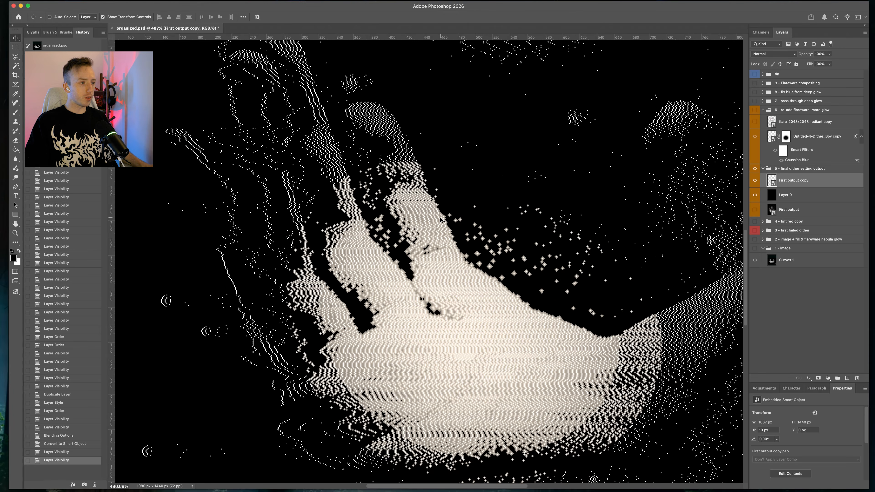
scroll(484, 275, "down", 4)
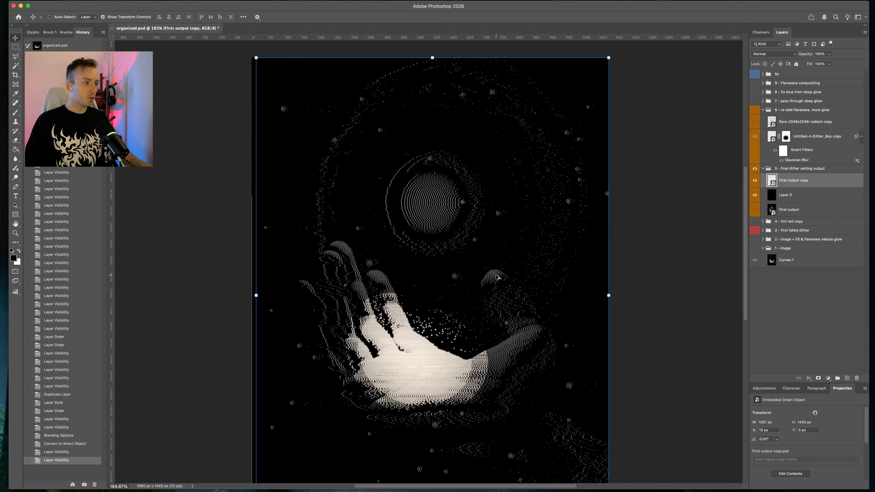
left_click(808, 378)
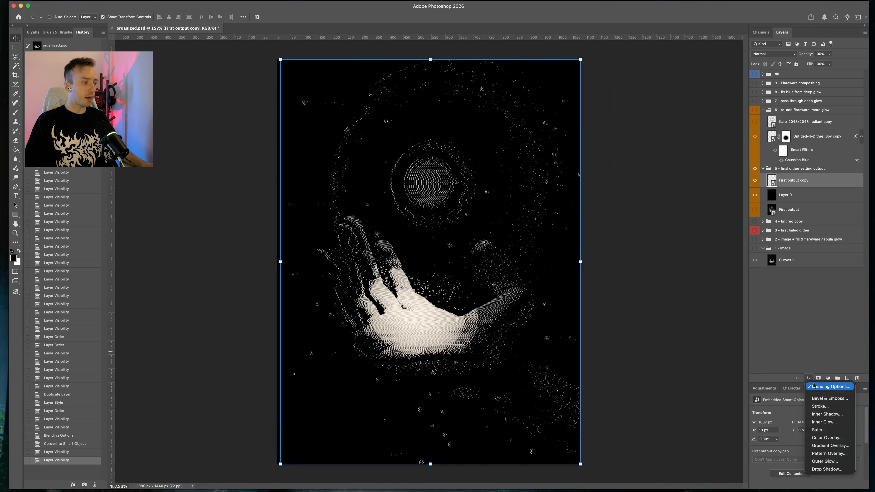
left_click(826, 461)
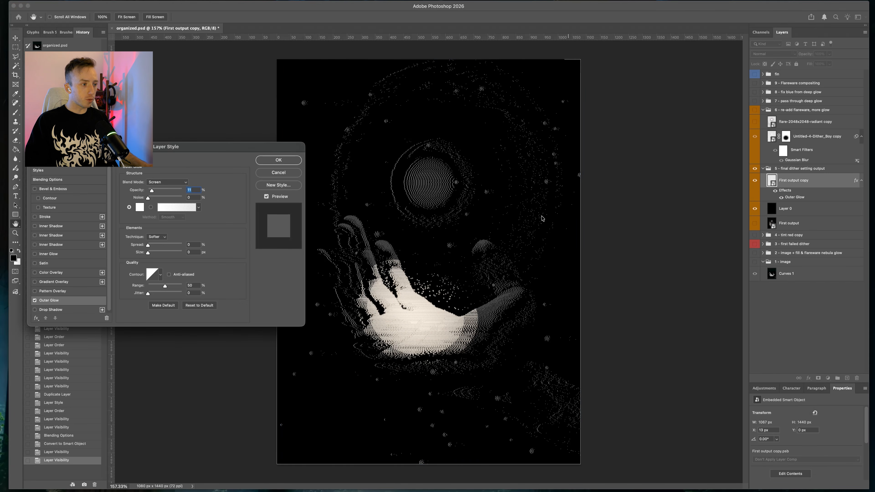
left_click_drag(151, 191, 183, 193)
mouse_move(148, 253)
left_mouse_down()
mouse_move(157, 259)
mouse_move(150, 255)
left_mouse_up()
key("Escape")
Delete the First output copy and Layer 0, and show the First output layer
key("BackSpace")
key("BackSpace")
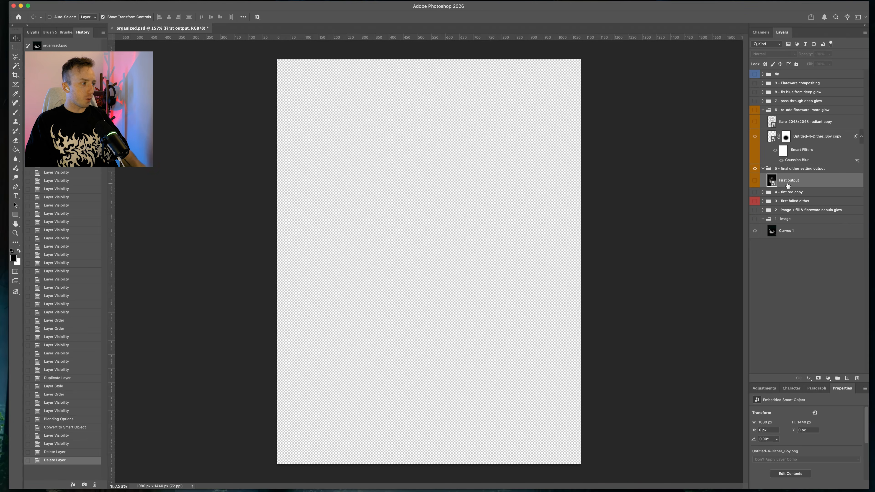
left_click(753, 181)
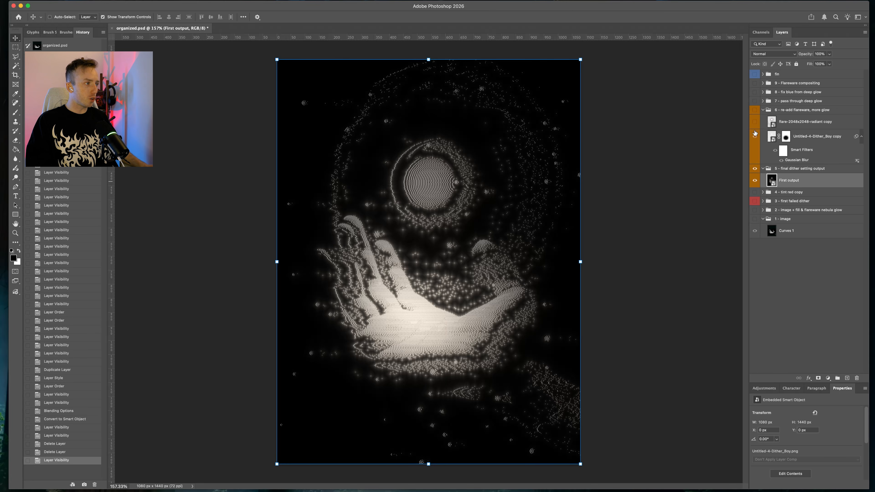
Open the Untitled-4-Dither_Boy copy smart object and review its Stroke effect settings
double_click(812, 138)
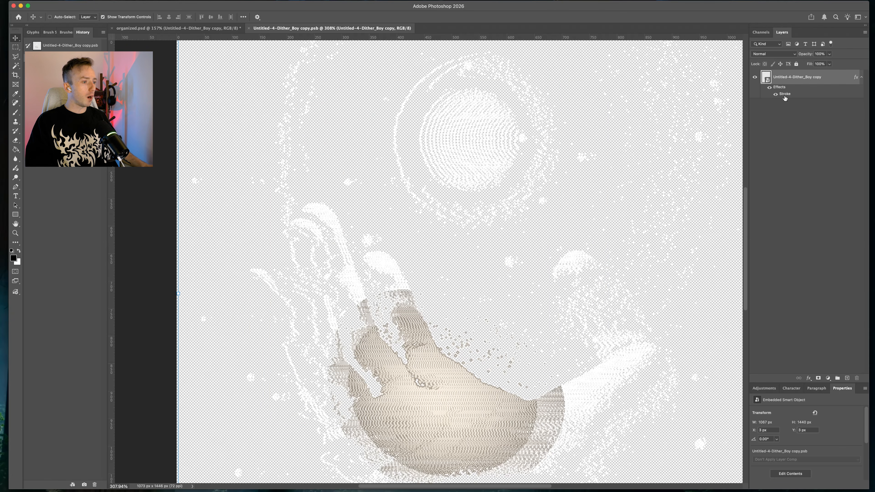
double_click(784, 95)
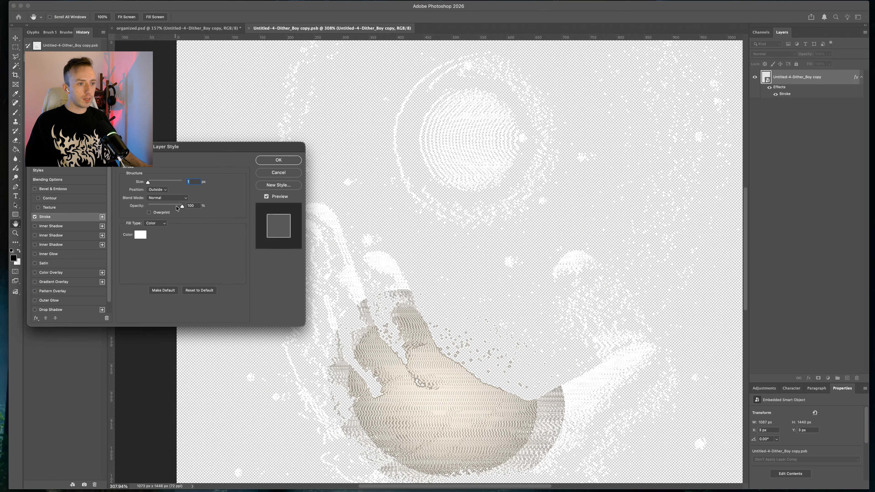
left_click(278, 160)
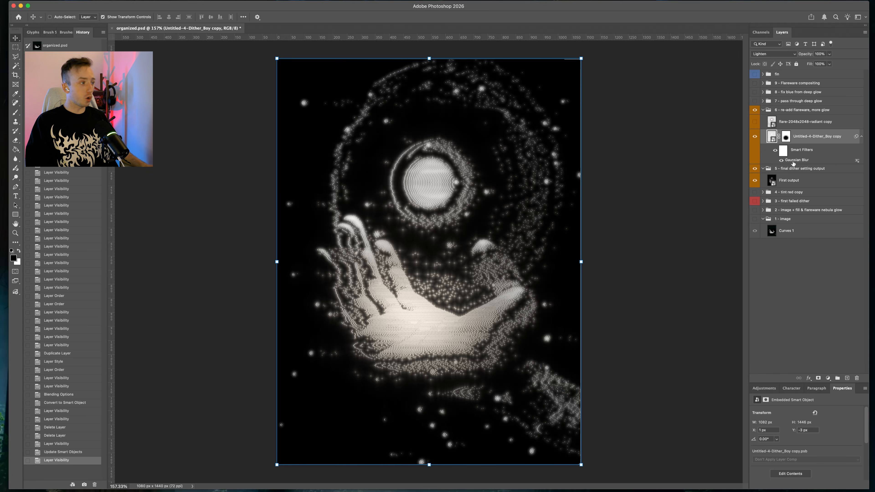
Reopen the copy's Gaussian Blur smart filter, then toggle and view its radial layer mask on its own
double_click(794, 160)
key("Return")
left_click(786, 138, "shift")
left_click(786, 137, "shift")
left_click(786, 138, "shift")
left_click(785, 138, "shift")
left_click(785, 138, "shift")
left_click(785, 138, "shift")
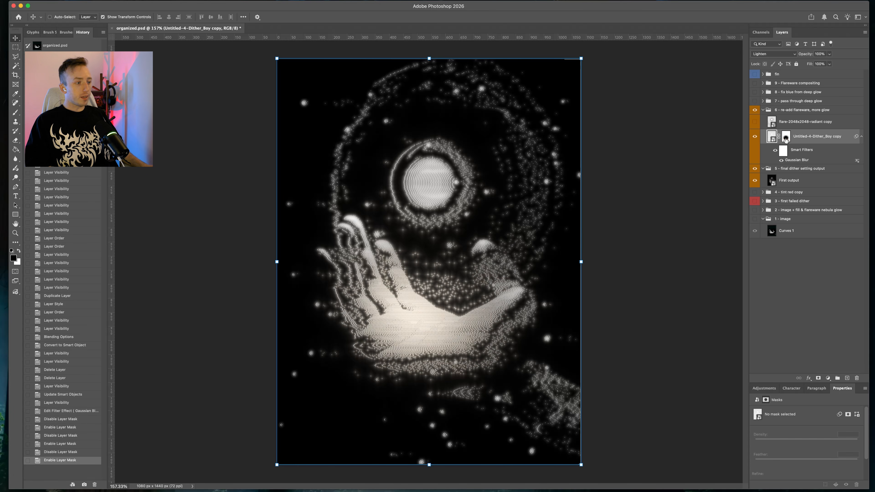
left_click(785, 137, "alt")
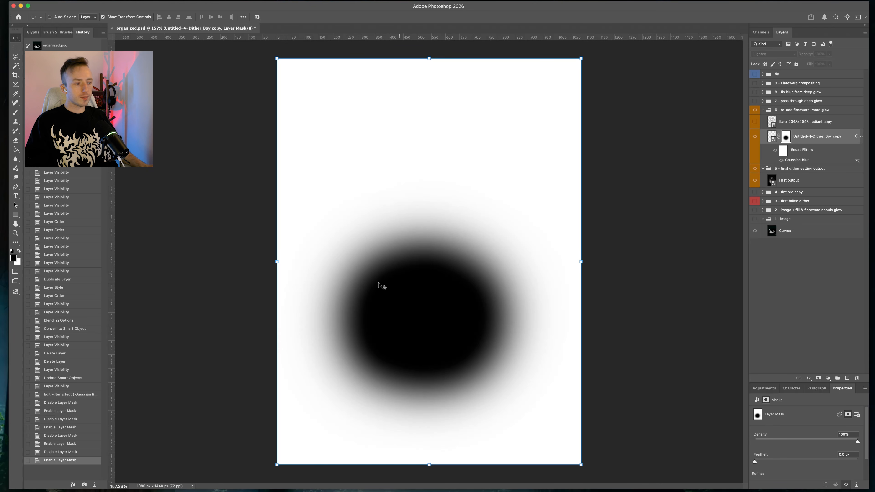
left_click(786, 136, "alt")
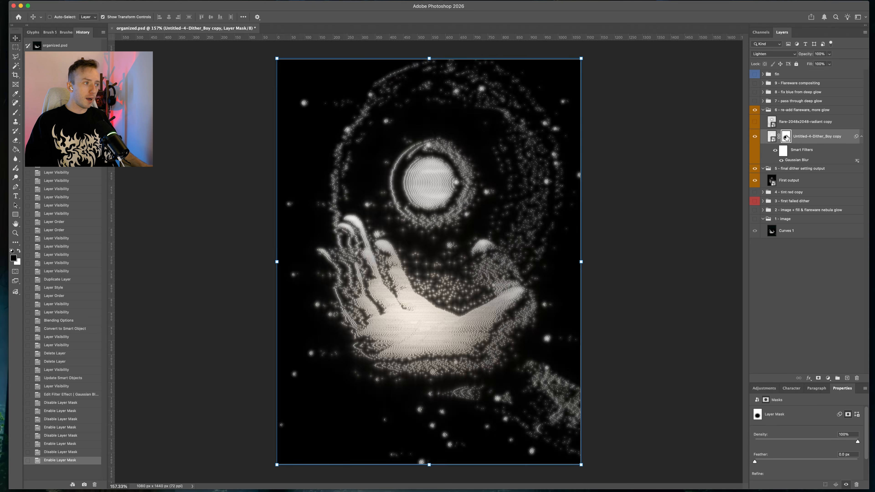
Toggle the Untitled-4-Dither_Boy copy's visibility while zooming and panning to compare the glow
left_click(755, 136)
left_click(754, 137)
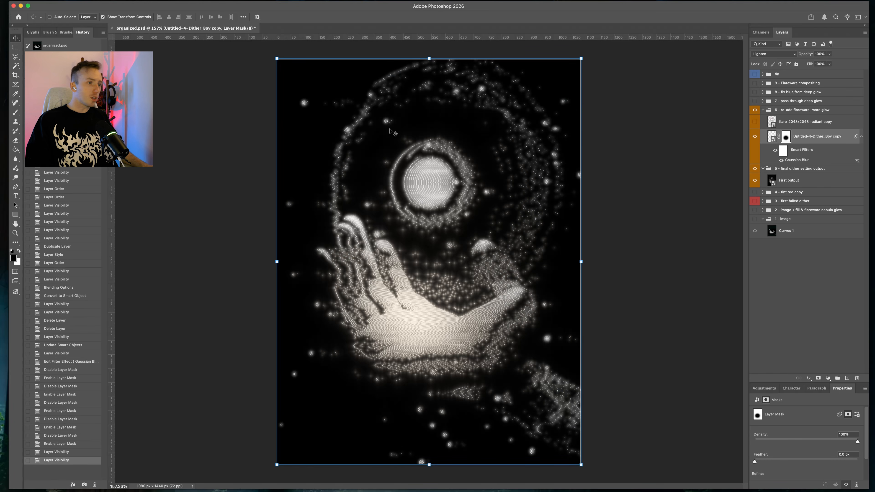
scroll(336, 111, "up", 6)
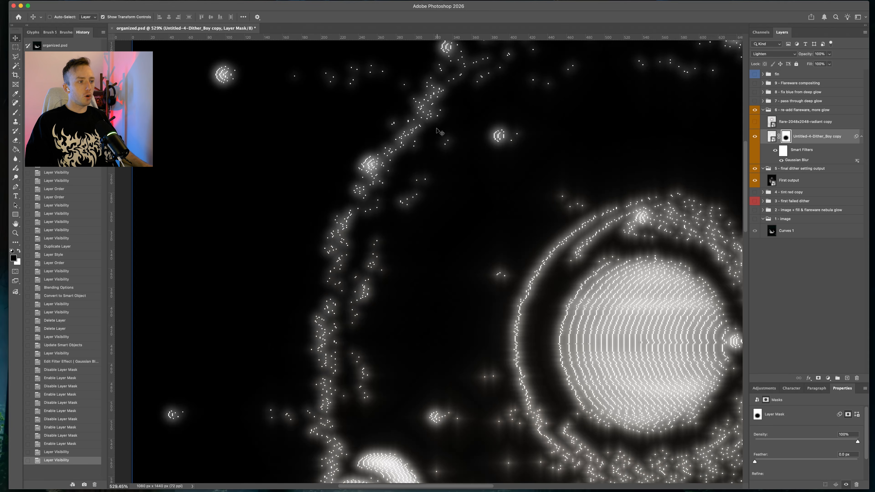
left_click_drag(441, 132, 445, 213)
left_click(753, 137)
left_click(753, 136)
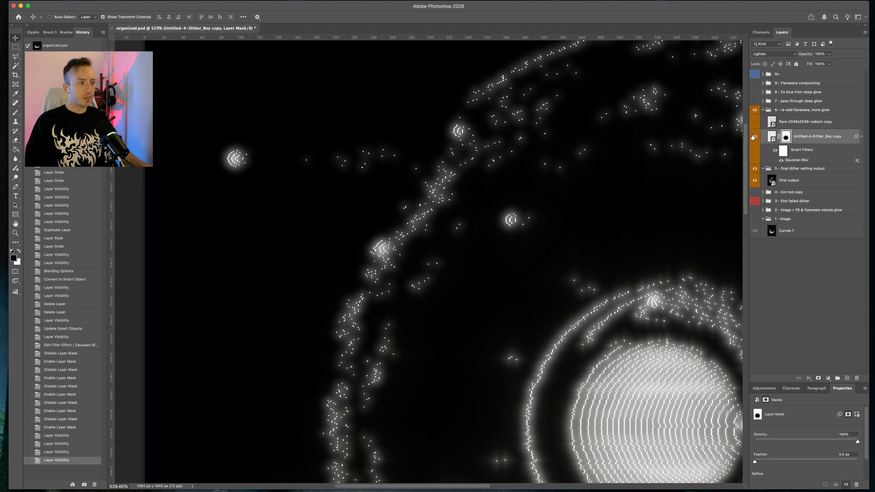
left_click(753, 136)
left_click(753, 136)
left_click_drag(567, 317, 490, 126)
left_click_drag(513, 396, 403, 128)
left_click_drag(541, 205, 427, 235)
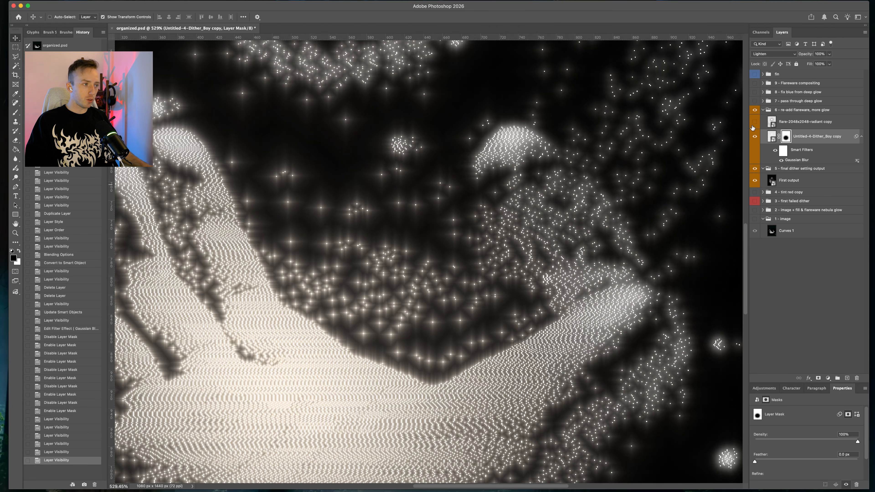
scroll(392, 238, "down", 5)
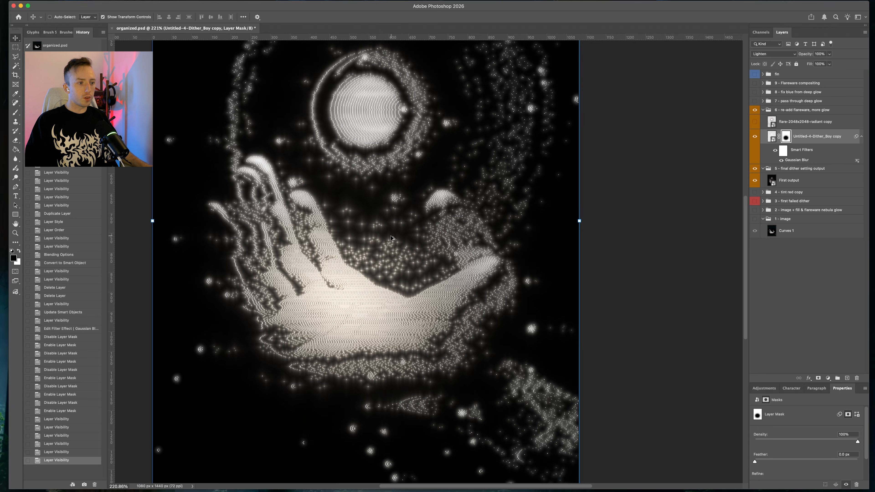
scroll(392, 238, "down", 3)
scroll(391, 238, "up", 1)
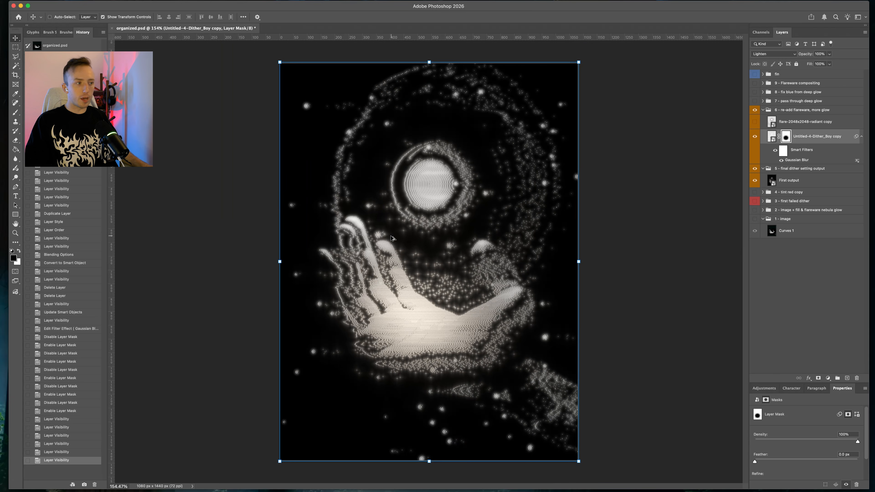
Select and show the flare-2048x2048-radiant copy layer
left_click(764, 123)
left_click(754, 122)
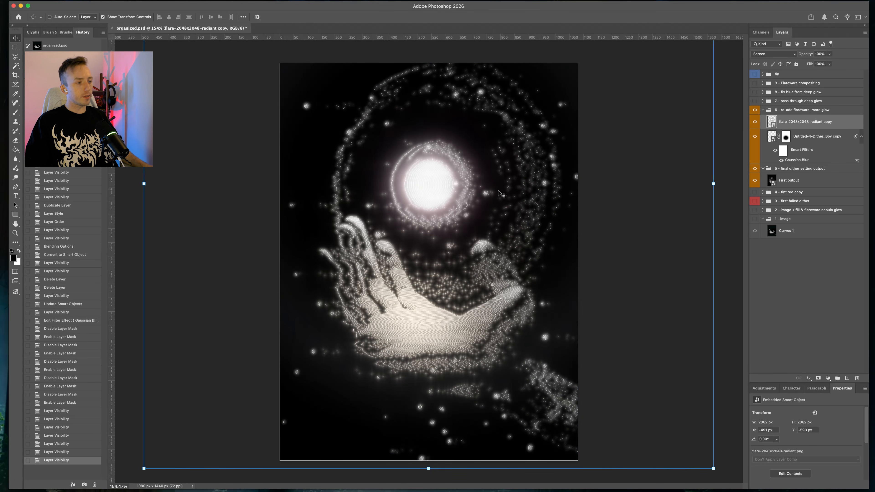
mouse_move(479, 194)
left_mouse_down()
mouse_move(362, 266)
mouse_move(470, 198)
mouse_move(495, 196)
mouse_move(480, 195)
left_mouse_up()
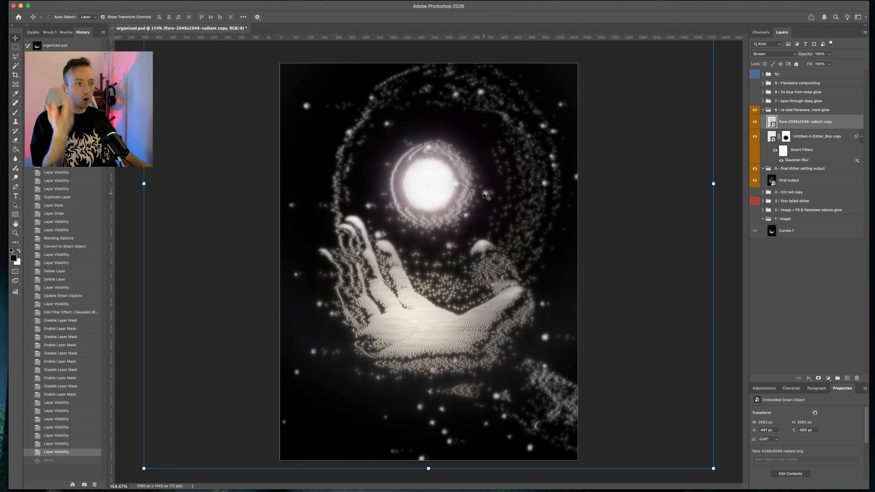
Collapse the re-add flareware and final dither output groups, and toggle the 7 - pass through deep glow group
left_click(763, 109)
left_click(762, 119)
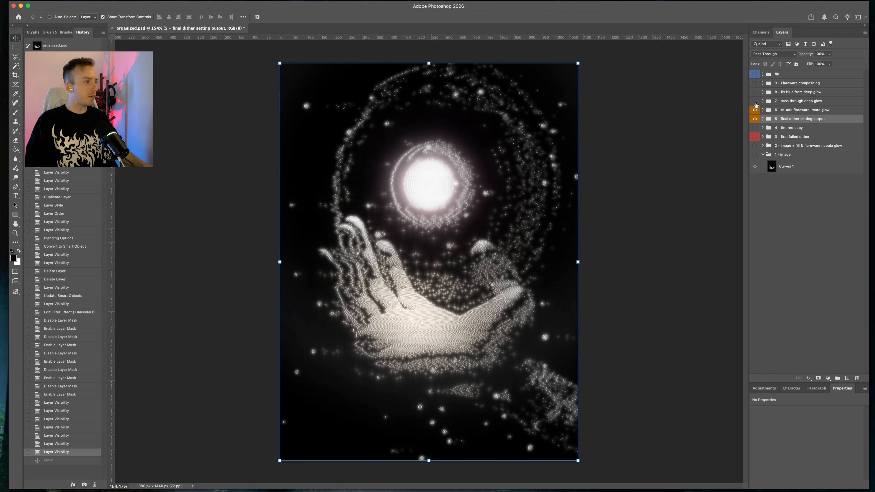
left_click(754, 101)
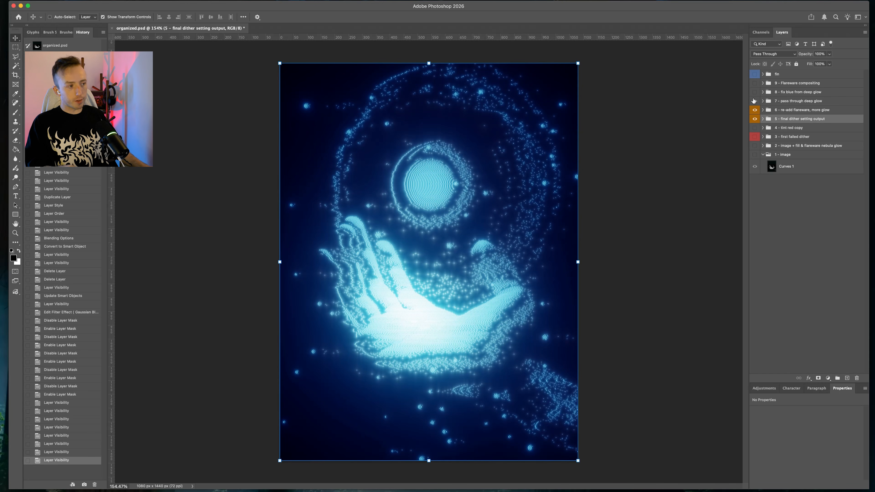
left_click(755, 101, "alt")
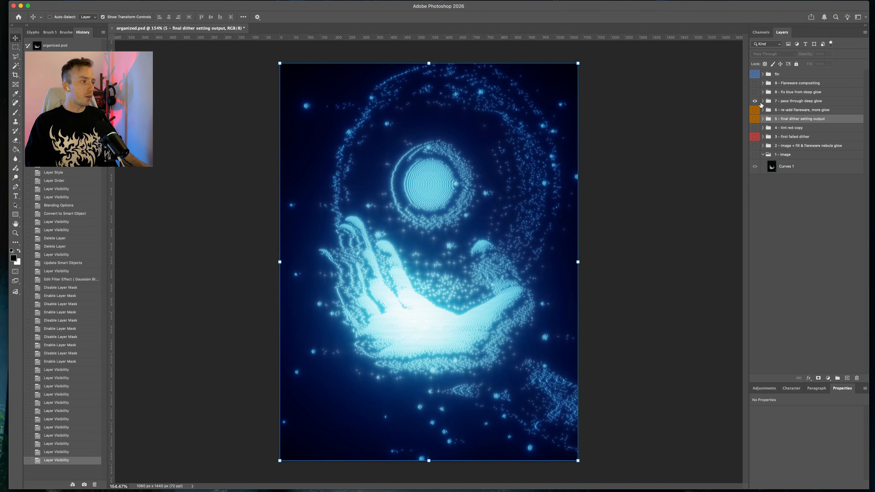
Expand the 7 - pass through deep glow group, select its first output + added glows into dg layer, and collapse it
left_click(763, 101)
left_click(802, 115)
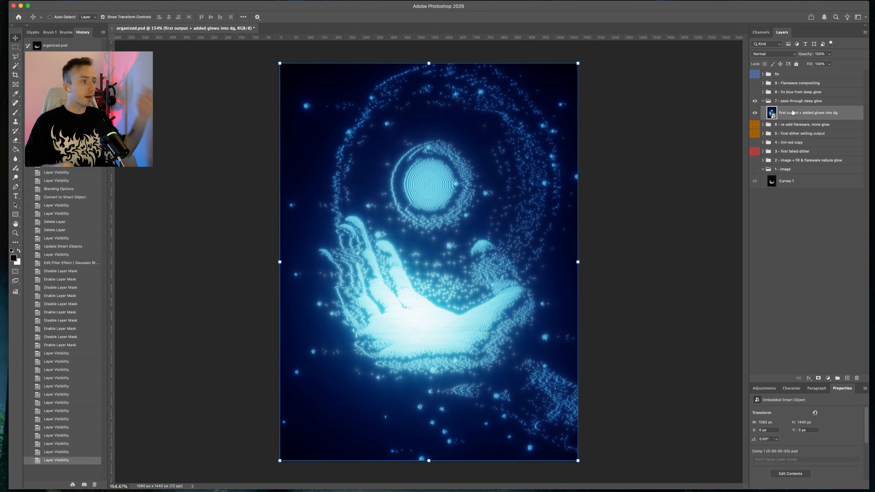
left_click(762, 100)
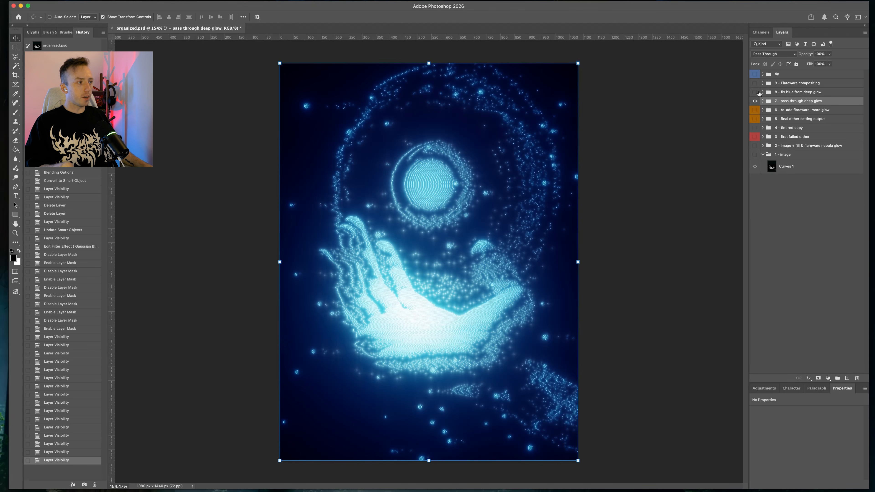
Show the 8 - fix blue from deep glow group and review its 0072ff color fill and Color blend mode
left_click(763, 92)
left_click(754, 92)
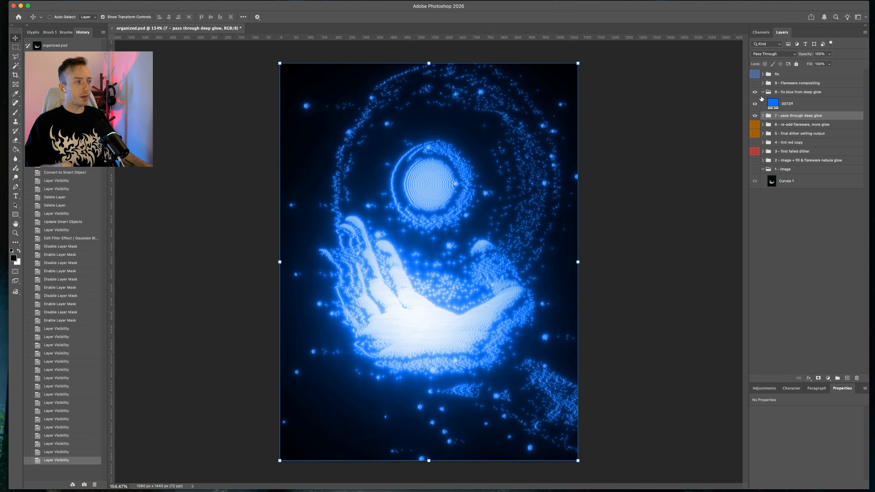
double_click(772, 103)
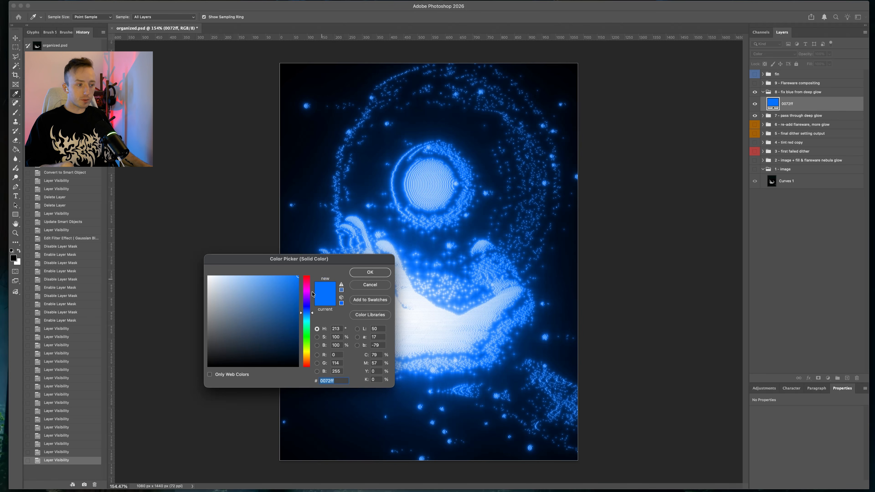
key("Return")
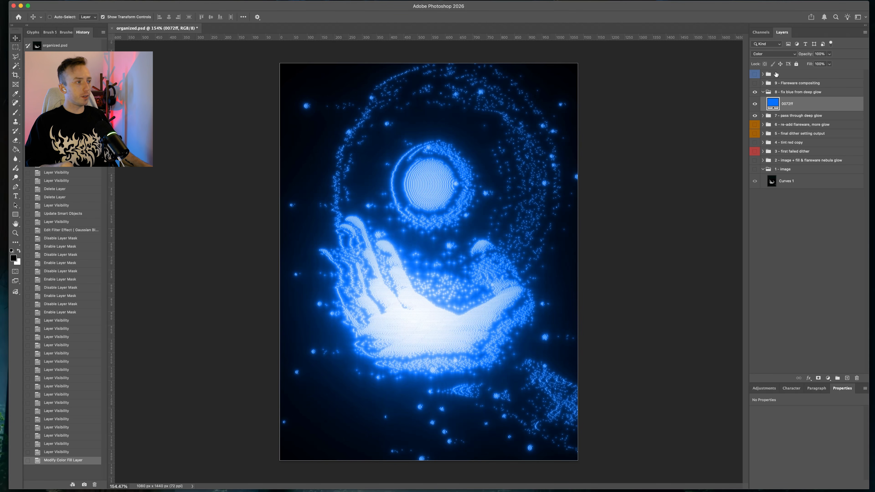
left_click(772, 55)
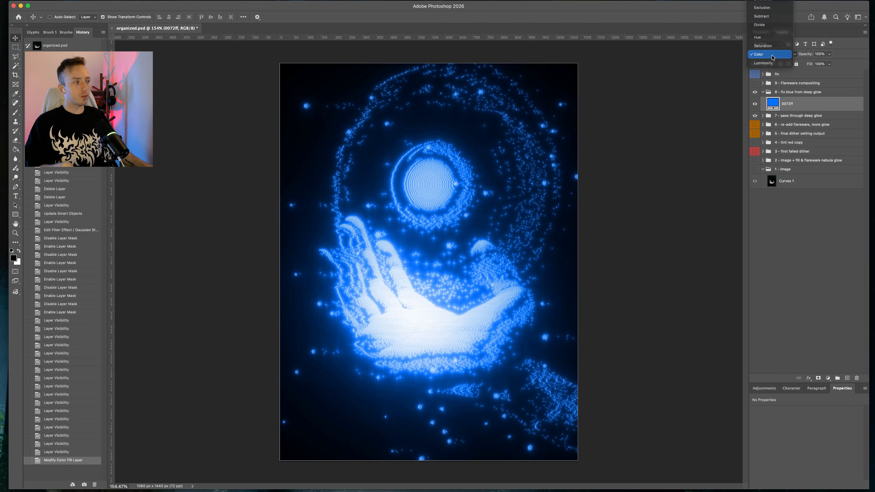
left_click(765, 55)
Select the 6 - re-add flareware, more glow group and collapse the 8 - fix blue from deep glow group
double_click(755, 116)
left_click(789, 125)
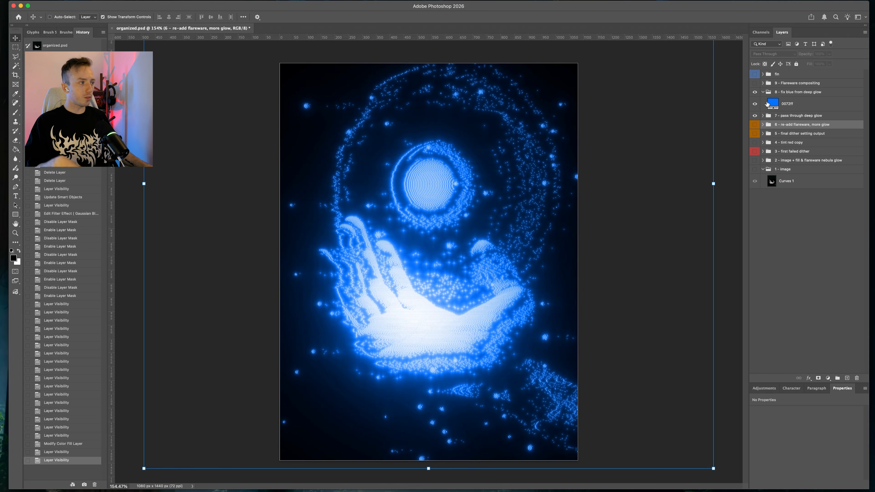
left_click(763, 92)
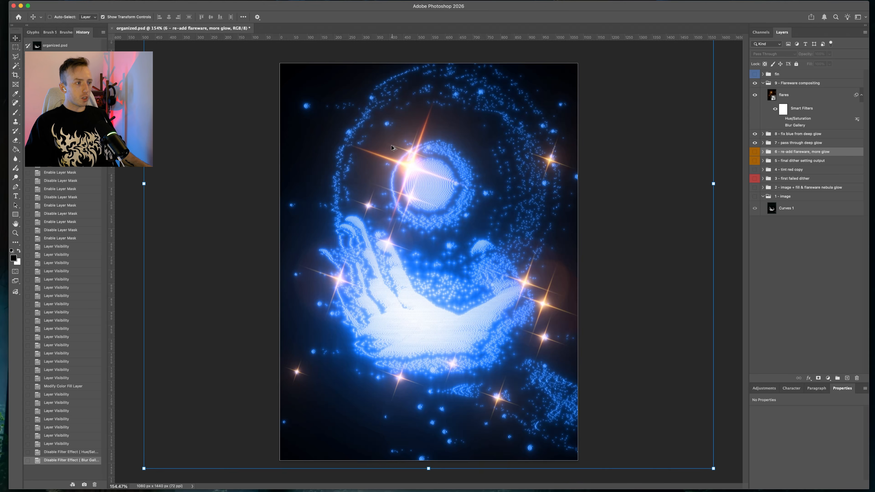
Zoom in to inspect the flares and open the flares smart object from the Flareware compositing group
scroll(389, 150, "up", 3)
scroll(396, 153, "up", 4)
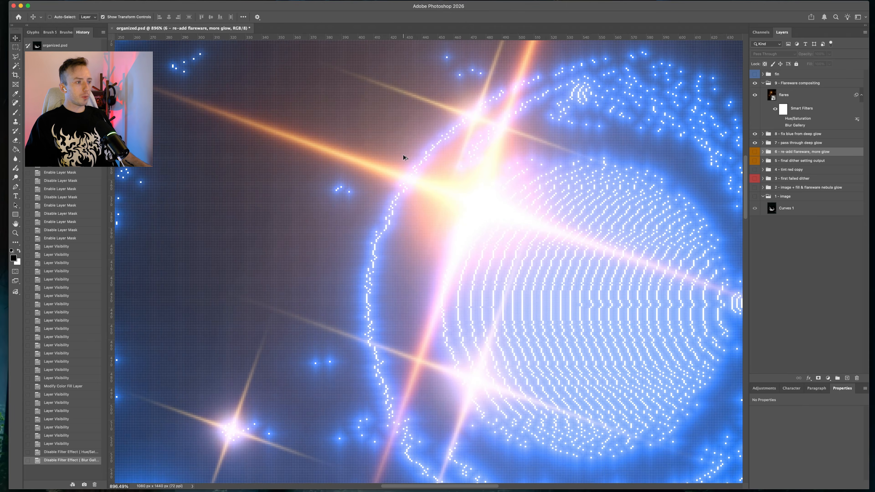
scroll(399, 160, "down", 6)
scroll(408, 127, "up", 1)
scroll(407, 129, "down", 3)
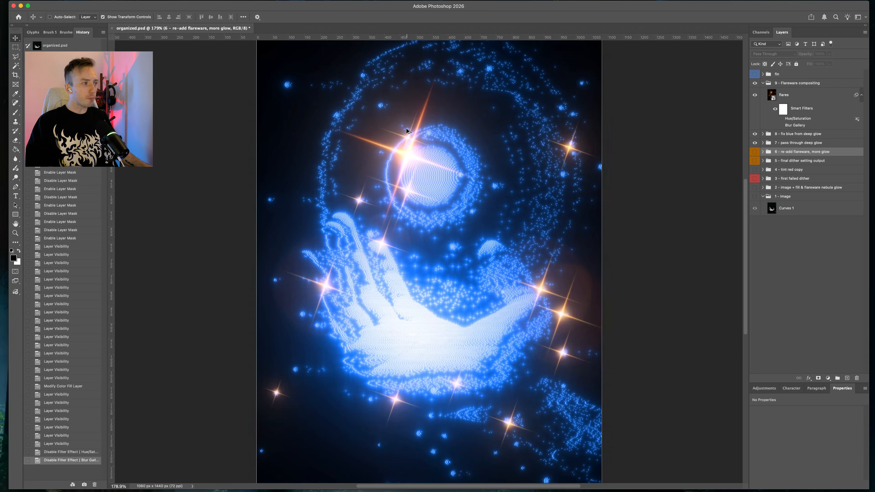
scroll(406, 128, "up", 3)
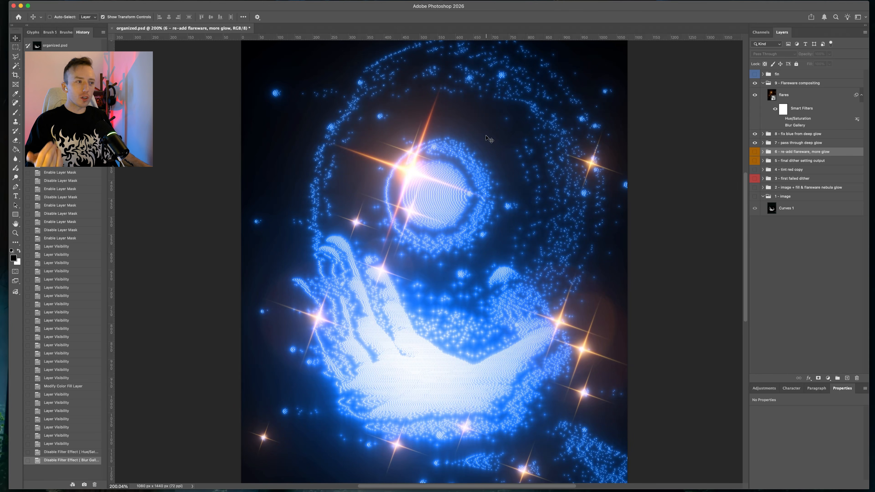
left_click(773, 97)
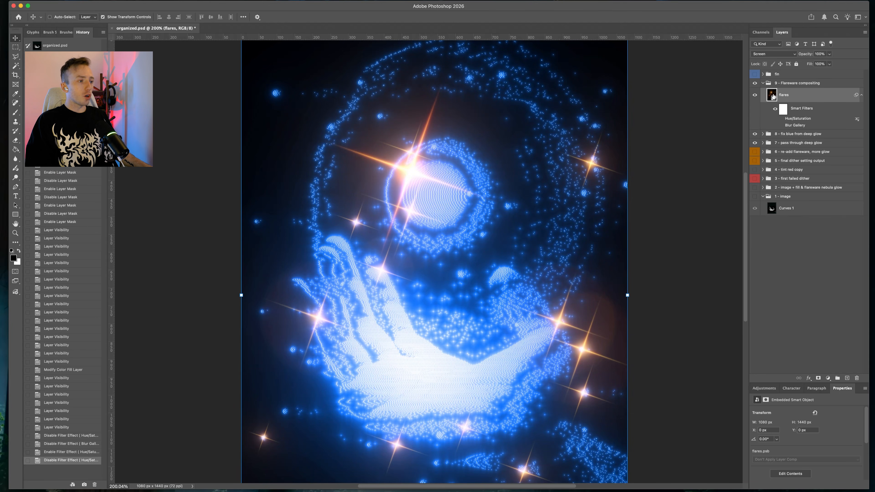
double_click(772, 95)
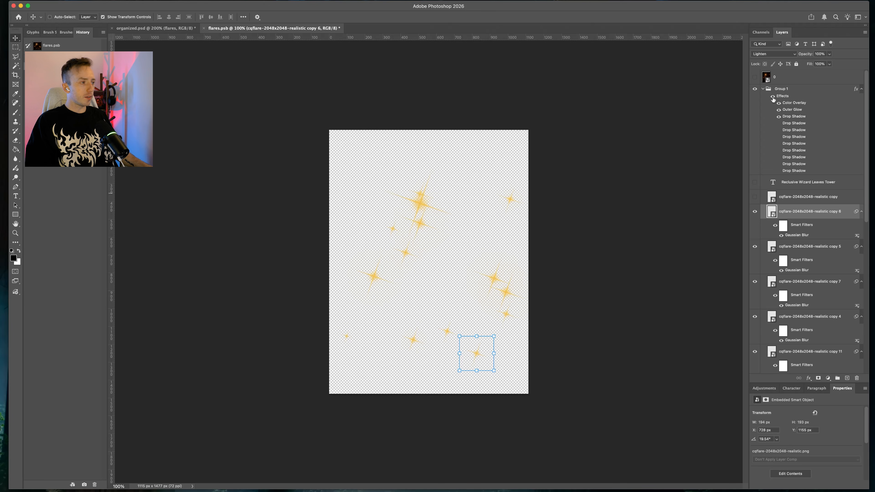
Toggle Group 1's layer effects on and off to compare the flare colouring
left_click(772, 97)
left_click(773, 97)
left_click(772, 97)
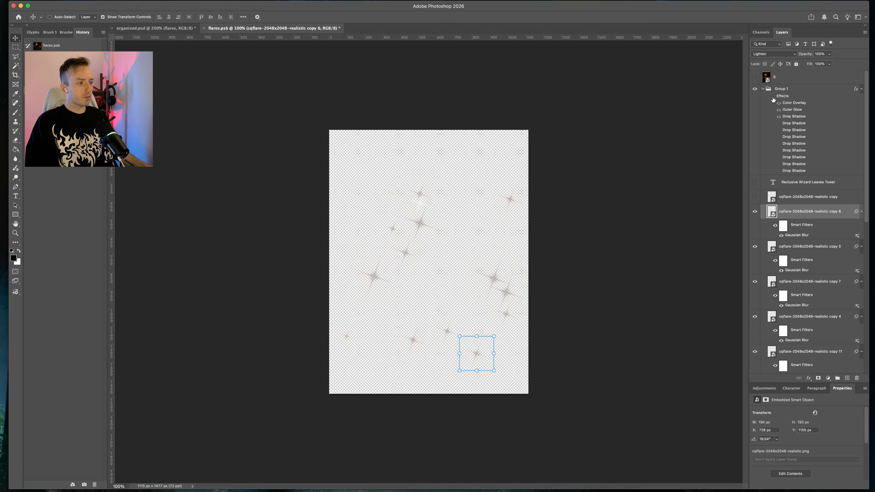
left_click(773, 97)
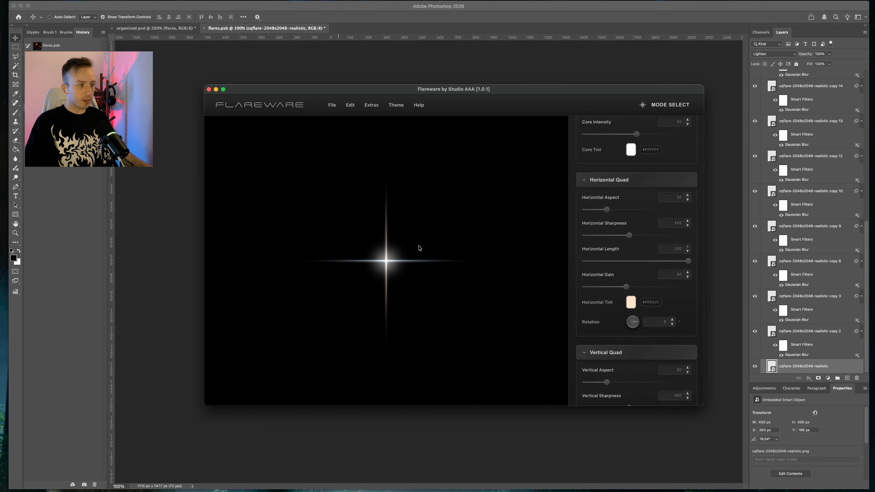
Set the Flareware horizontal quad's aspect to about 86, sharpness about 260, gain about 66, and rotation to 50
left_click_drag(626, 240, 593, 210)
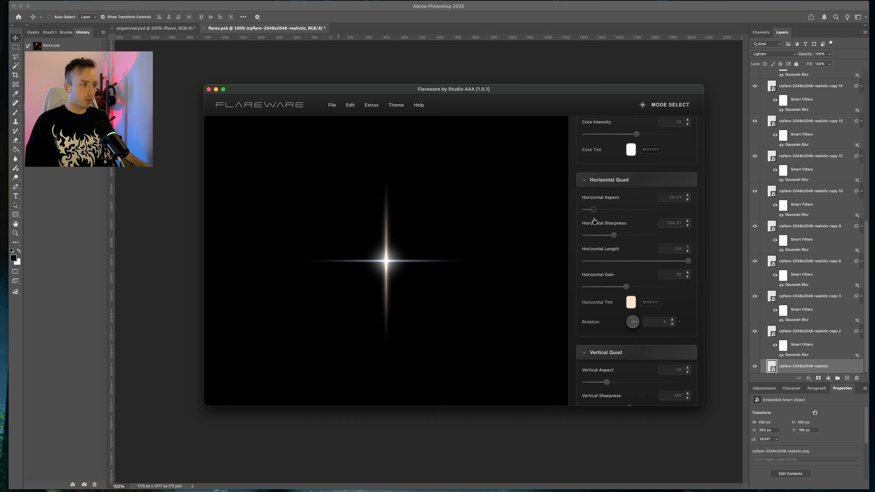
left_click_drag(625, 286, 619, 286)
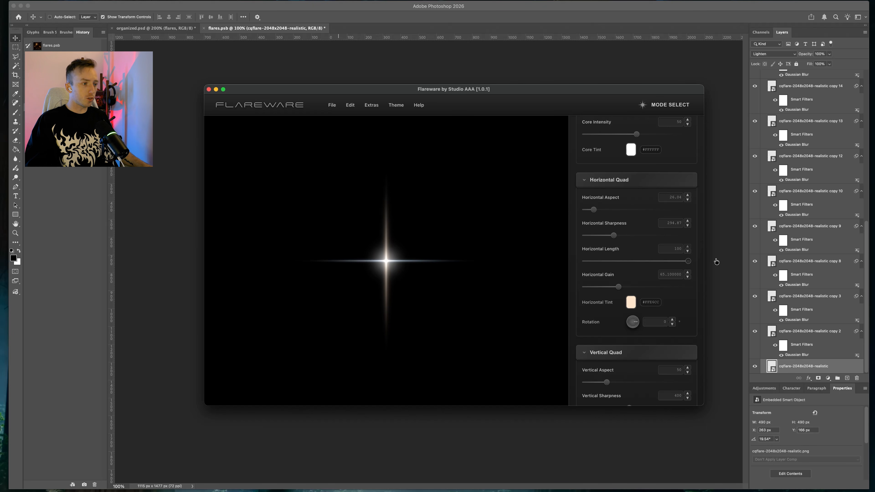
mouse_move(614, 235)
left_mouse_down()
mouse_move(562, 237)
mouse_move(616, 237)
mouse_move(601, 237)
mouse_move(630, 212)
mouse_move(623, 211)
left_mouse_up()
mouse_move(638, 323)
left_mouse_down()
mouse_move(621, 326)
mouse_move(638, 324)
left_mouse_up()
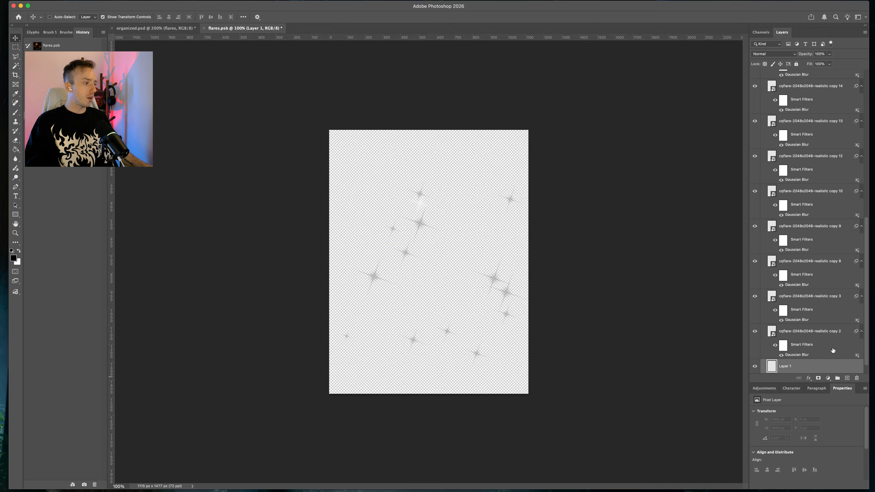
Select the black Layer 1 in flares.psb and switch between the two documents to compare the flares
scroll(831, 347, "down", 2)
left_click_drag(815, 357, 811, 366)
left_click(806, 367)
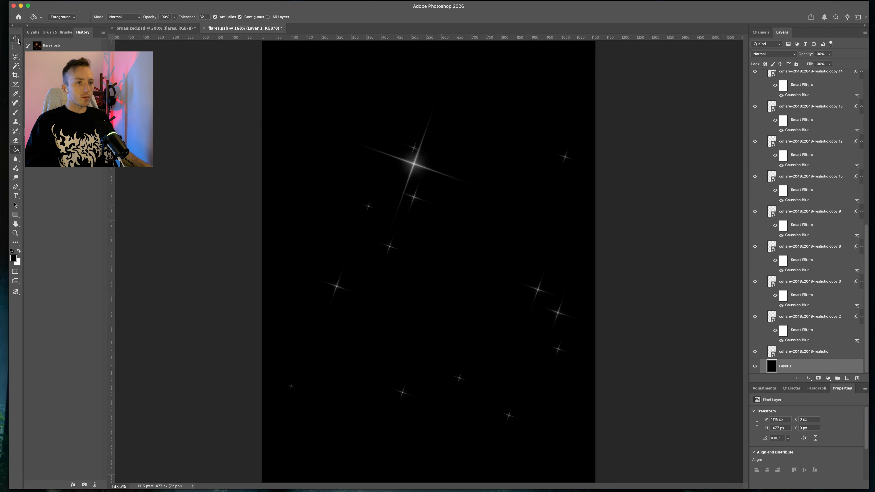
left_click(16, 38)
left_click(155, 28)
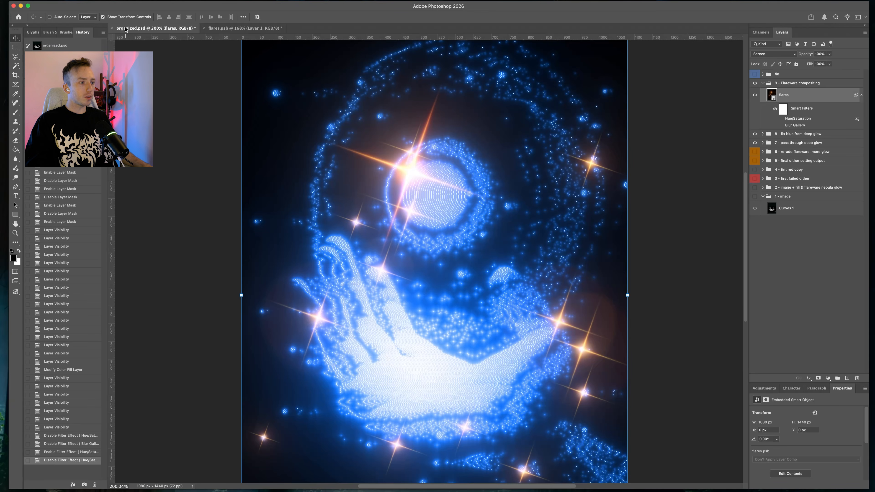
left_click(246, 29)
left_click(155, 28)
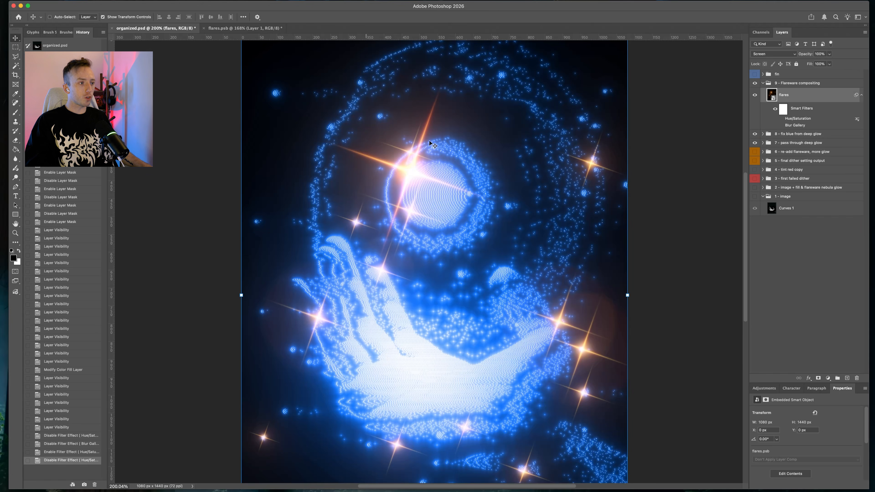
left_click(258, 29)
left_click(802, 343)
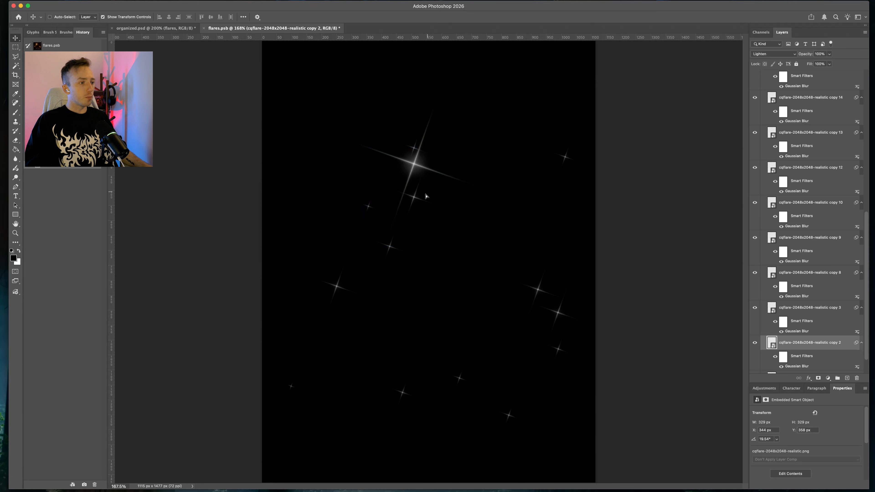
left_click_drag(426, 197, 470, 208)
key("super+z")
Select Group 1 and turn its layer effects back on
scroll(801, 261, "up", 10)
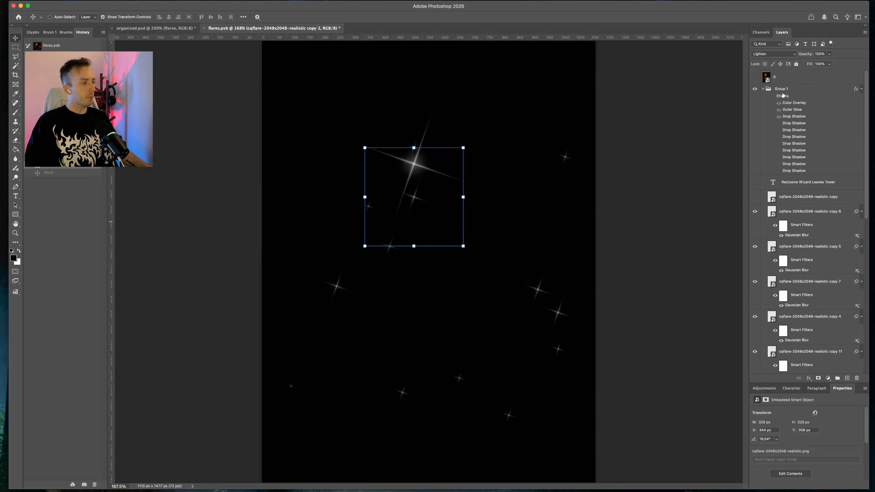
left_click(784, 90)
scroll(801, 211, "down", 5)
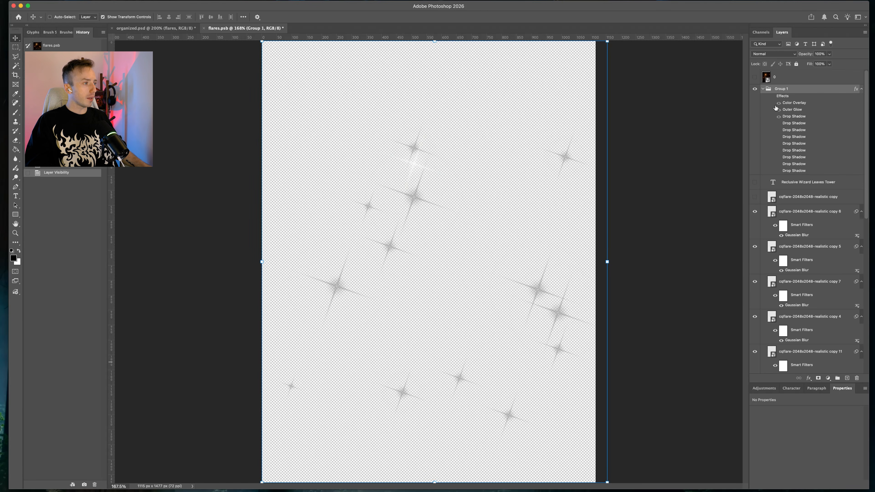
left_click(773, 97)
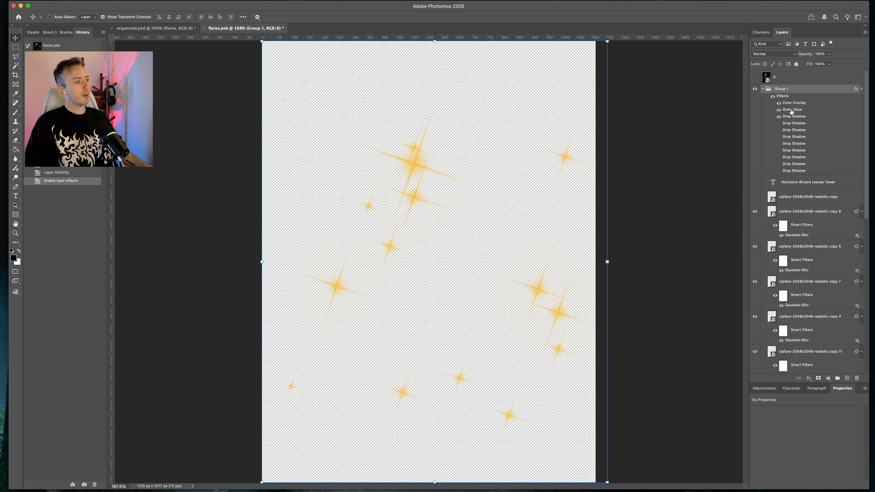
Show the black Layer 1 and reorder it in the layer stack beneath Group 1
scroll(789, 222, "down", 10)
left_click(755, 366)
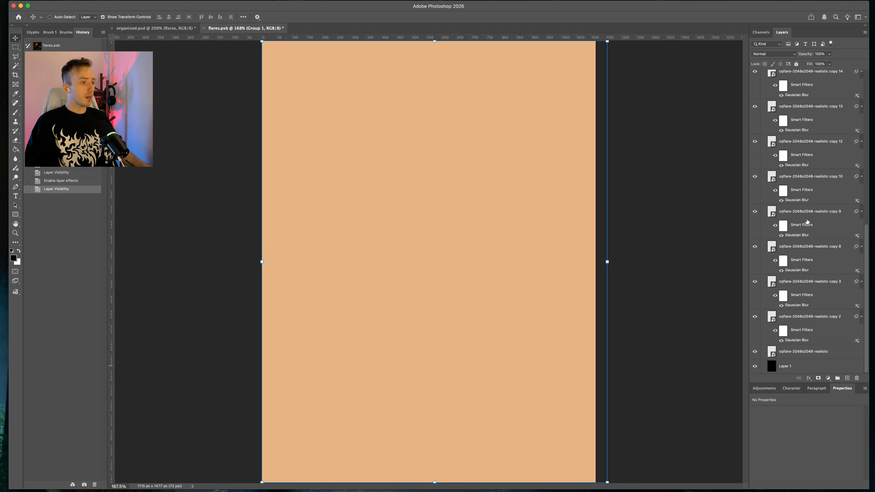
scroll(807, 222, "up", 10)
scroll(829, 288, "down", 10)
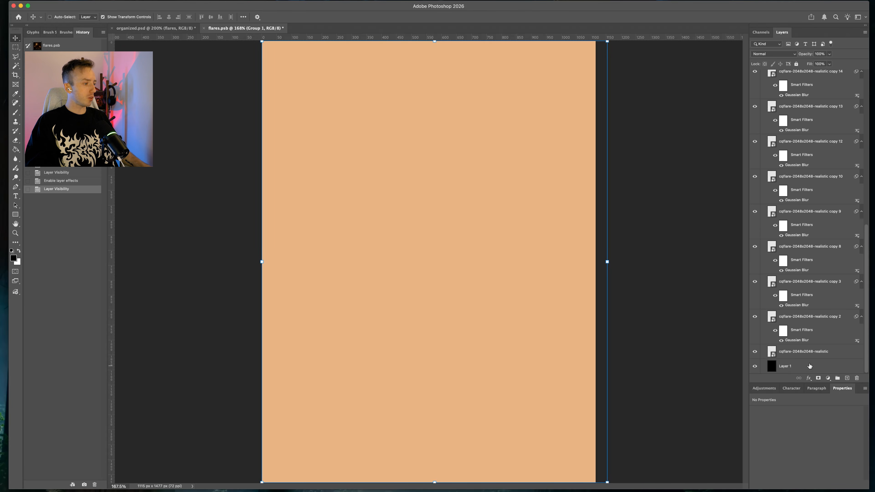
mouse_move(810, 366)
left_mouse_down()
mouse_move(809, 375)
mouse_move(805, 359)
left_mouse_up()
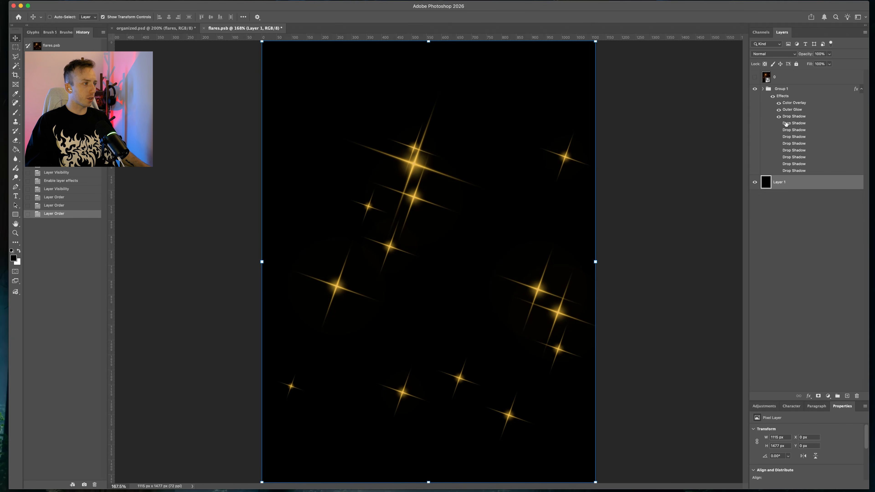
left_click(779, 124)
left_click(779, 131)
left_click(779, 137)
left_click(779, 138)
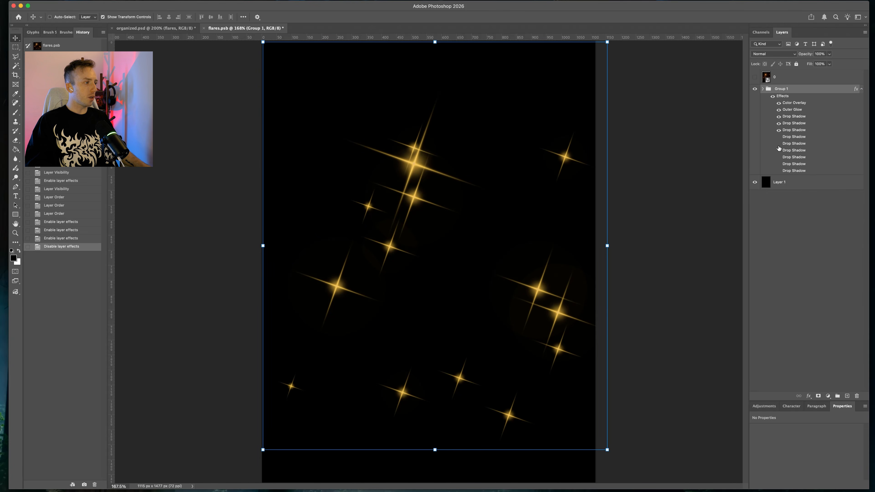
left_click_drag(778, 138, 778, 172)
scroll(464, 253, "up", 5)
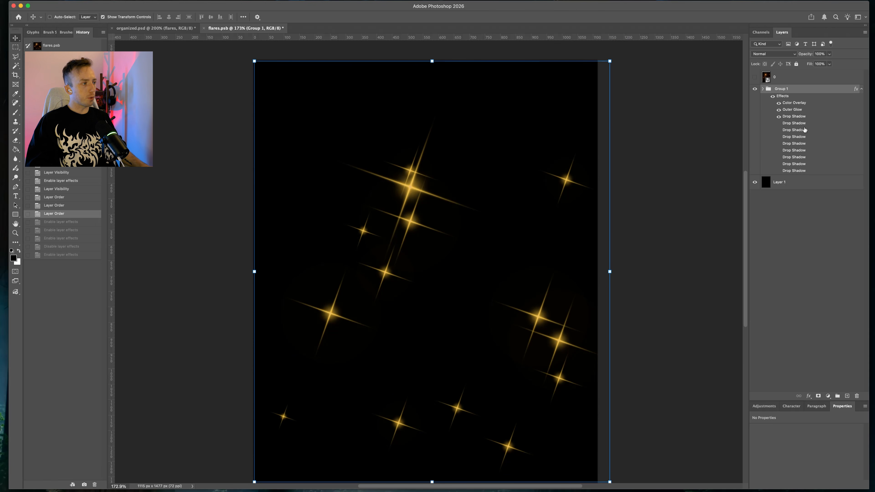
Hide Layer 1 and save the flares.psb document
left_click(755, 182)
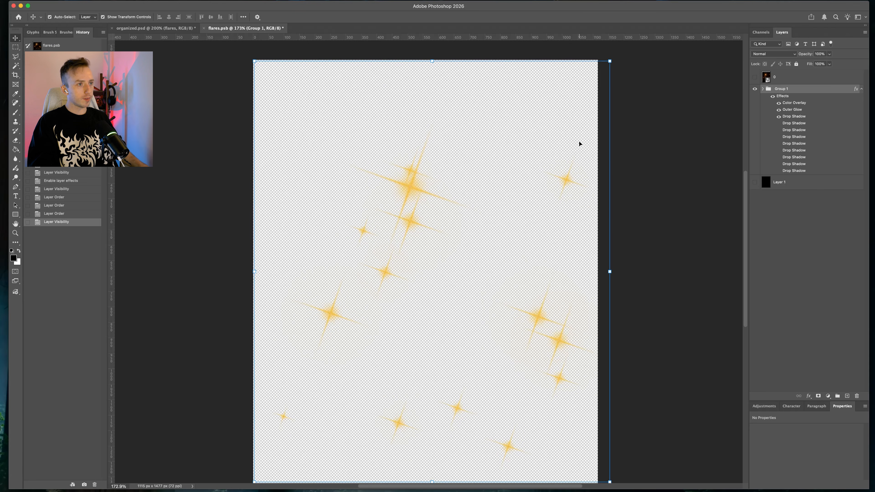
key("ctrl+s")
Return to organized.psd and re-enable the flares layer's Hue/Saturation and Blur Gallery smart filters
key("ctrl+Tab")
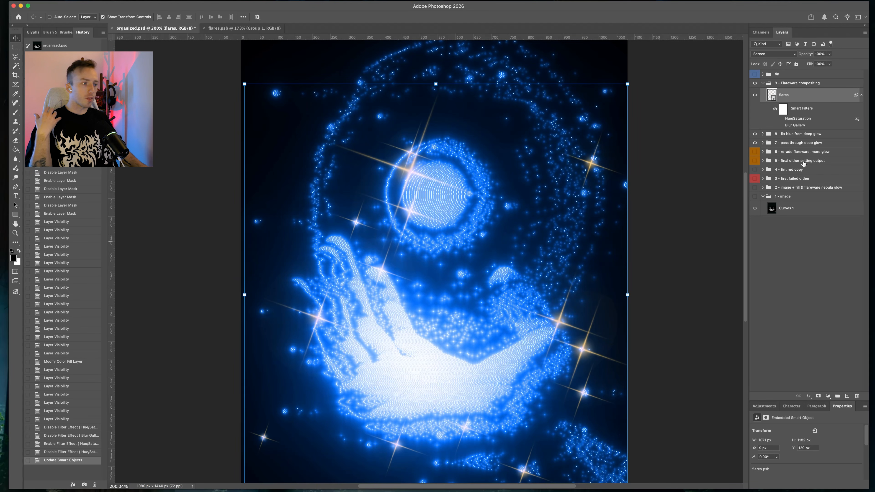
left_click(780, 119)
left_click(781, 125)
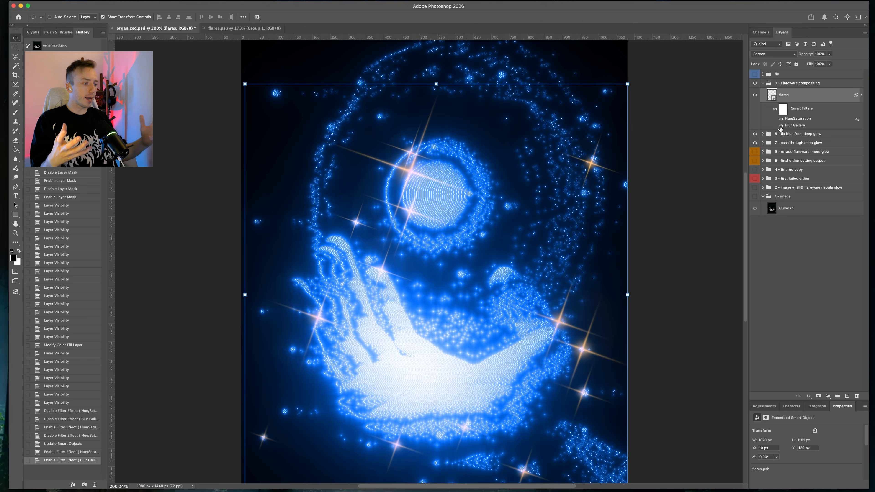
scroll(527, 221, "down", 3)
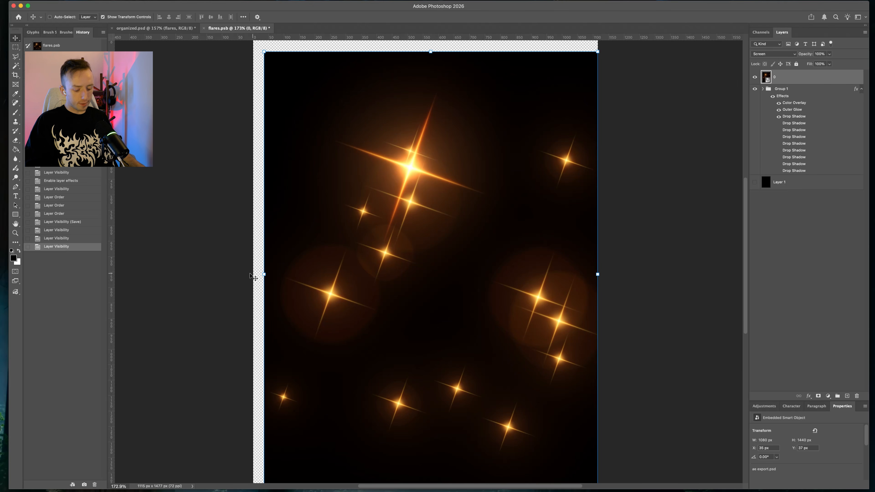
scroll(307, 250, "up", 10)
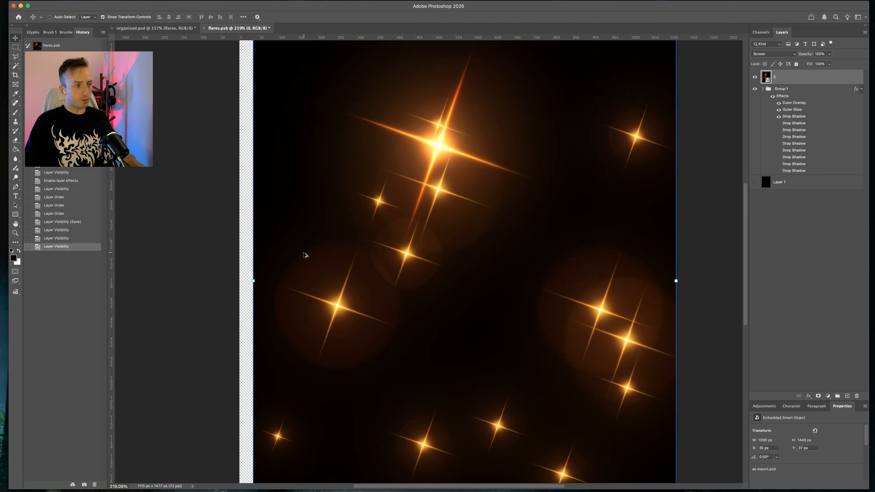
Inspect the flares up close and close the flares.psb document
scroll(315, 259, "down", 3)
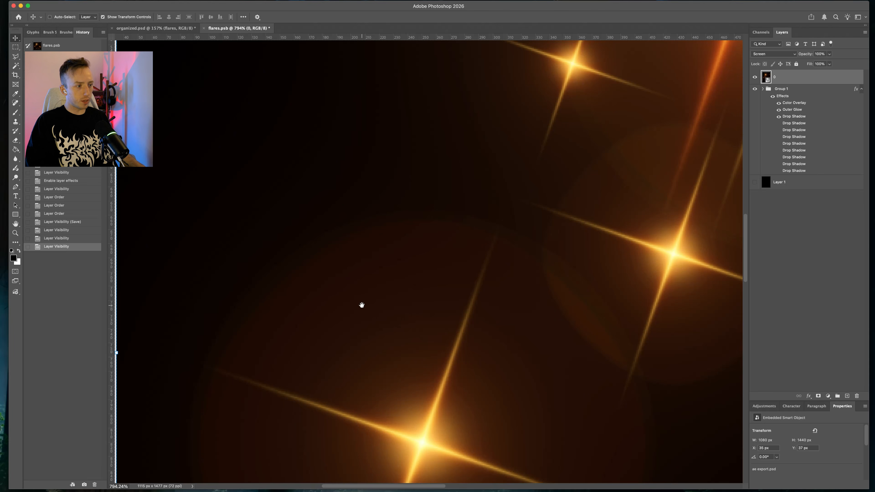
left_click_drag(362, 305, 361, 190)
left_click_drag(517, 301, 476, 222)
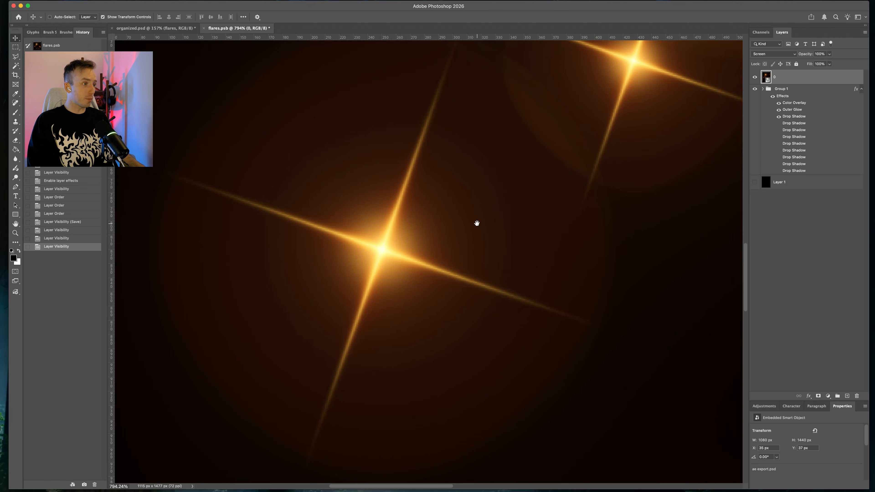
key("super+w")
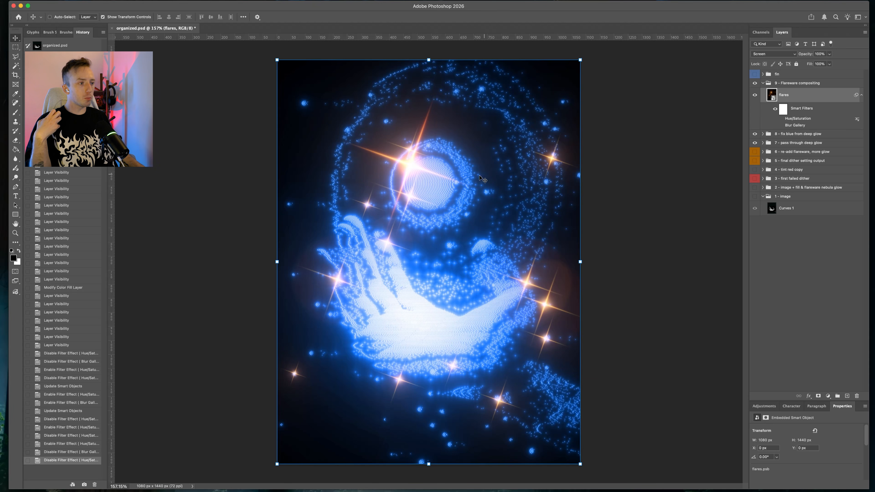
Review the flares layer's Hue/Saturation and Blur Gallery smart filter settings without changing them
double_click(788, 119)
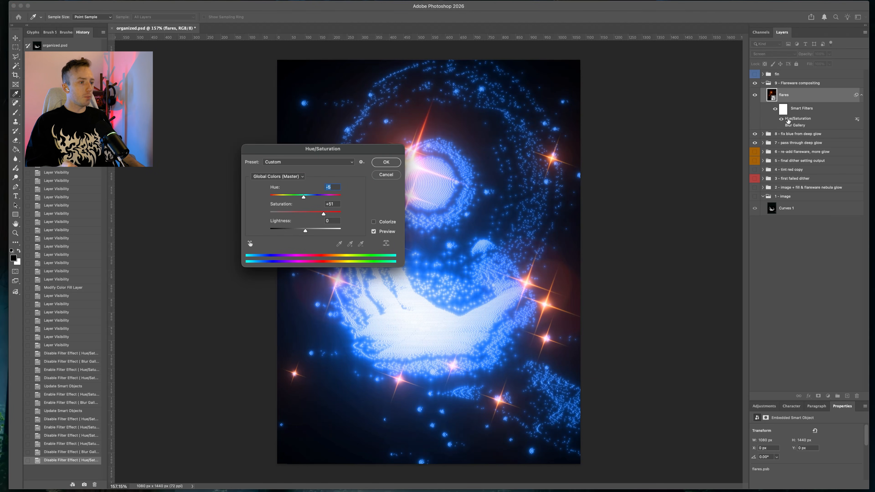
left_click(385, 166)
double_click(793, 125)
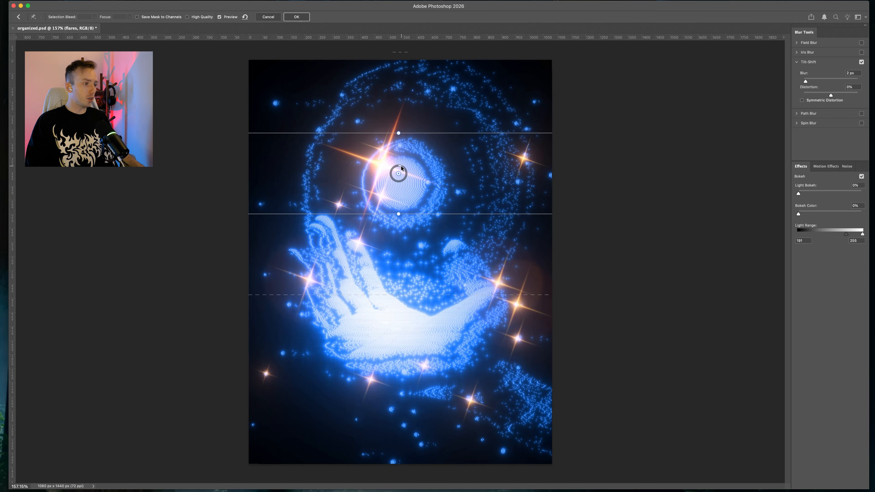
mouse_move(401, 168)
left_mouse_down()
mouse_move(405, 176)
mouse_move(391, 170)
mouse_move(404, 178)
mouse_move(401, 168)
left_mouse_up()
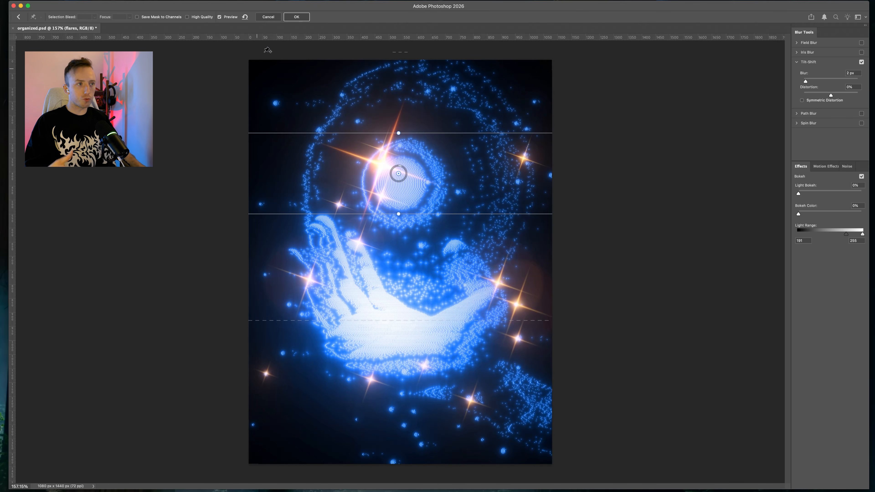
left_click(269, 17)
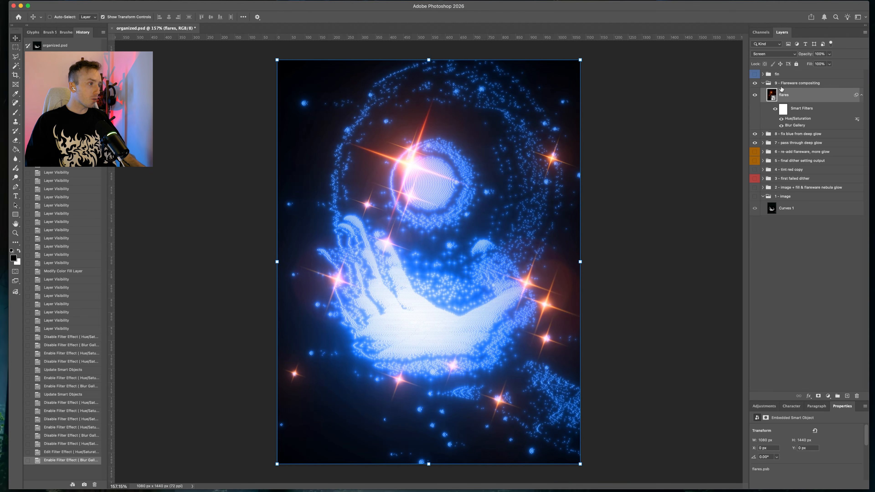
Expand the fix group, hide the Flareware compositing and fix-blue groups, and show the fix group
left_click(763, 83)
left_click(762, 75)
left_click(763, 74)
left_click(762, 74)
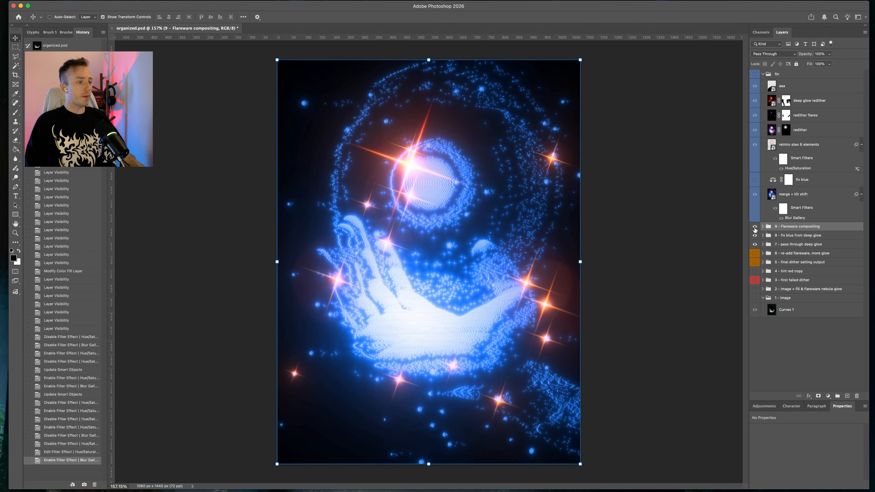
left_click_drag(754, 227, 755, 244)
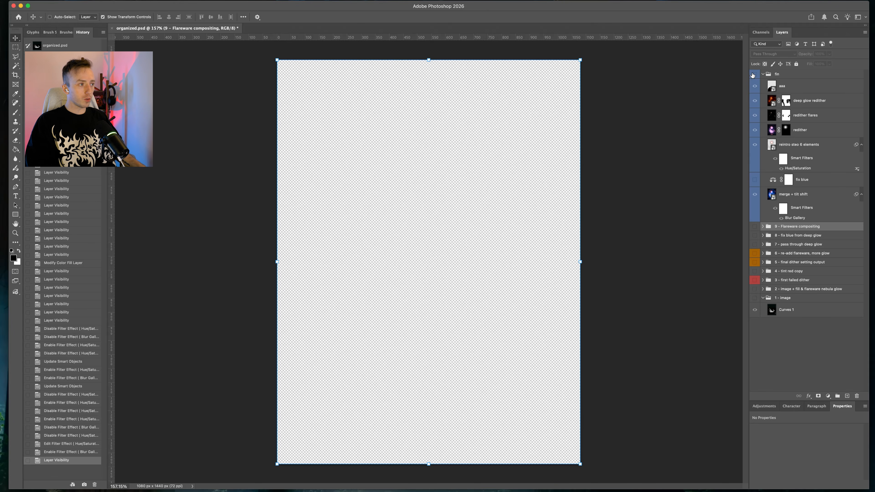
left_click(753, 74)
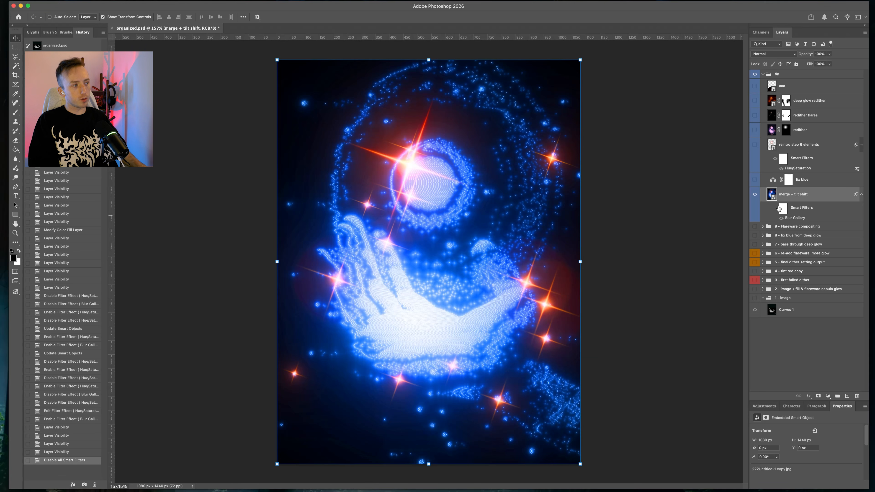
Try reworking the merge + tilt shift Blur Gallery with 6 px blur, 50% light bokeh and 100% bokeh color
double_click(794, 218)
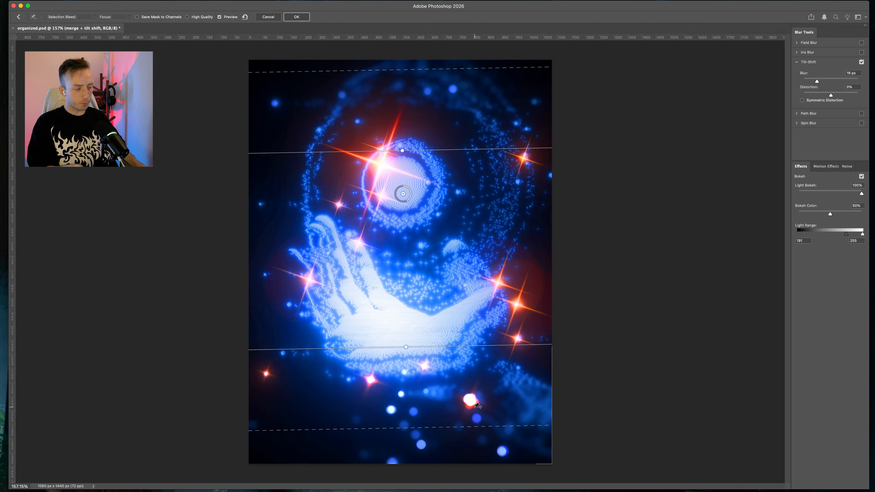
scroll(471, 415, "down", 1)
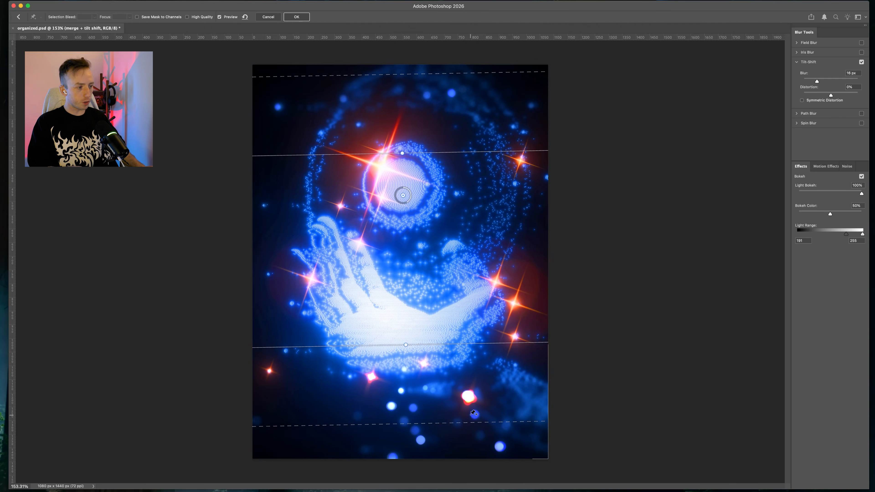
scroll(473, 413, "up", 5)
scroll(286, 371, "down", 3)
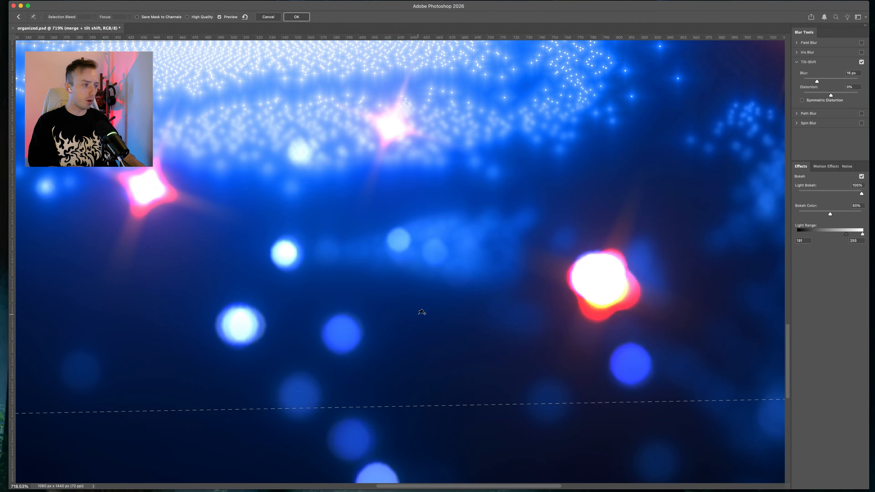
mouse_move(830, 213)
left_mouse_down()
mouse_move(803, 215)
mouse_move(831, 217)
left_mouse_up()
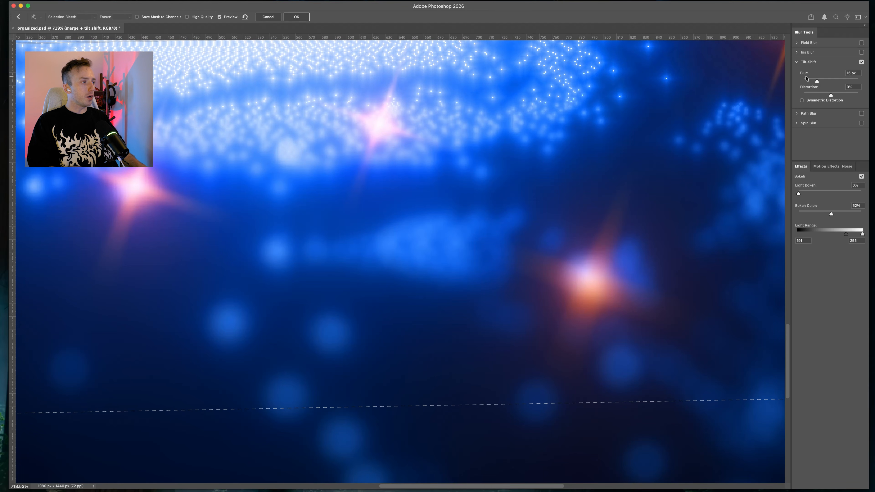
mouse_move(817, 80)
left_mouse_down()
mouse_move(797, 86)
mouse_move(810, 84)
left_mouse_up()
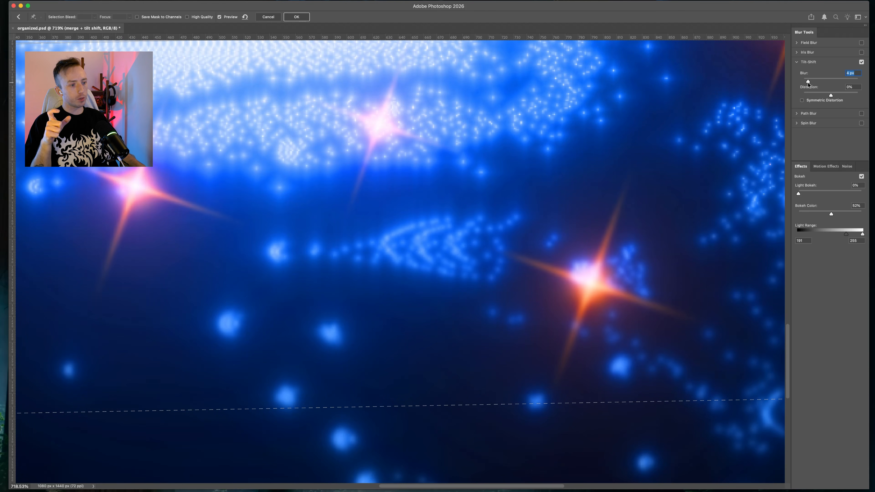
left_click_drag(810, 82, 811, 83)
left_click_drag(812, 190, 830, 194)
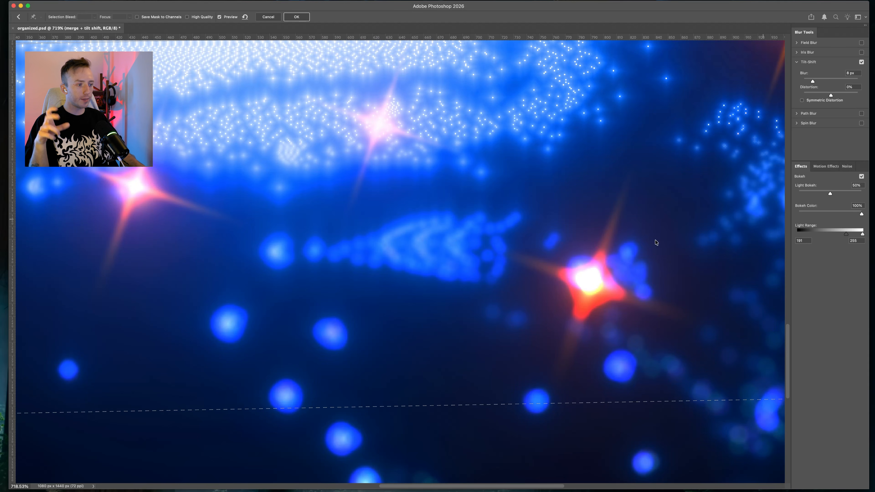
key("super+0")
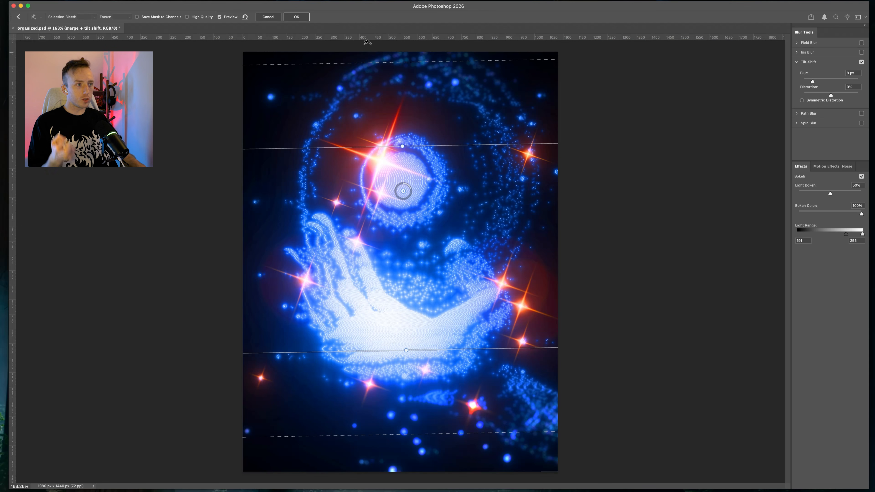
left_click(269, 17)
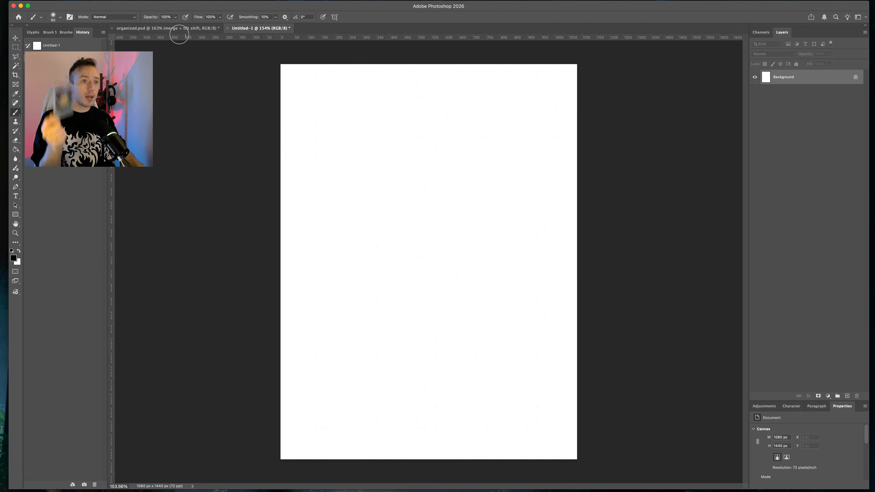
Add a brush stroke across the top of the curved sketch in Untitled-1
left_click(187, 29)
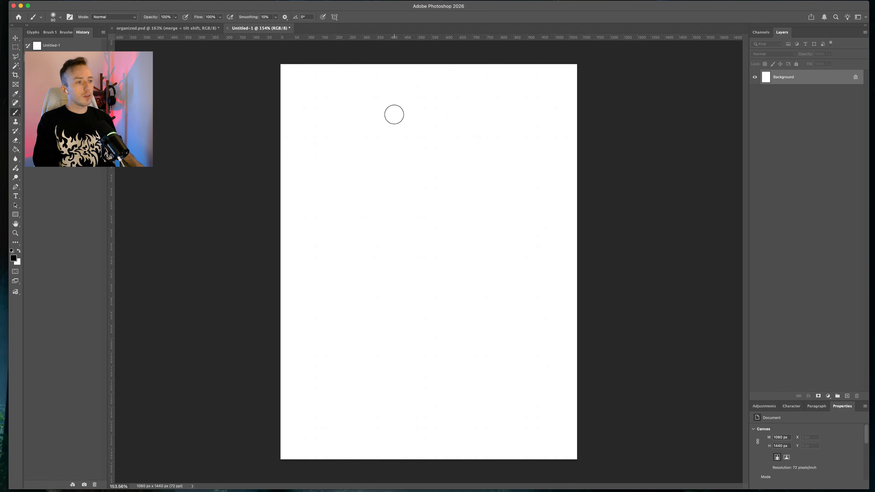
key("ctrl+Tab")
mouse_move(378, 117)
left_mouse_down()
mouse_move(483, 128)
mouse_move(483, 143)
mouse_move(376, 224)
mouse_move(414, 437)
mouse_move(384, 428)
mouse_move(474, 127)
left_mouse_up()
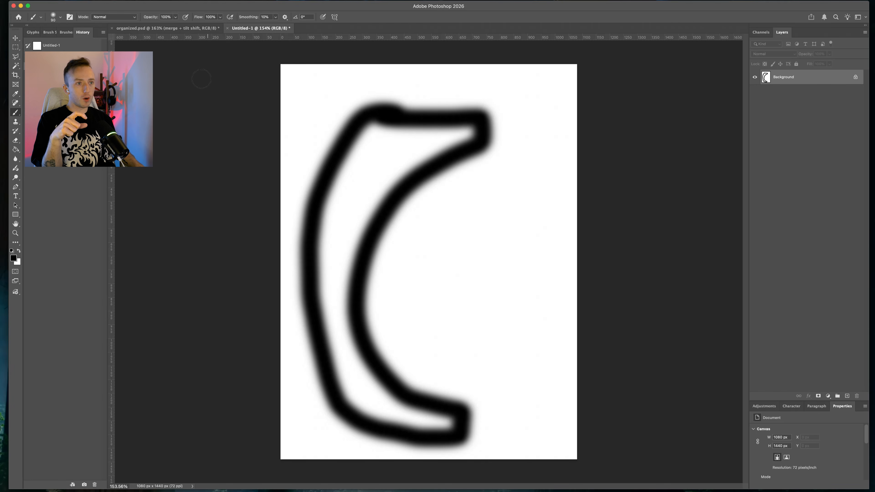
Switch between the organized.psd composite and the Untitled-1 sketch to compare them
left_click(167, 28)
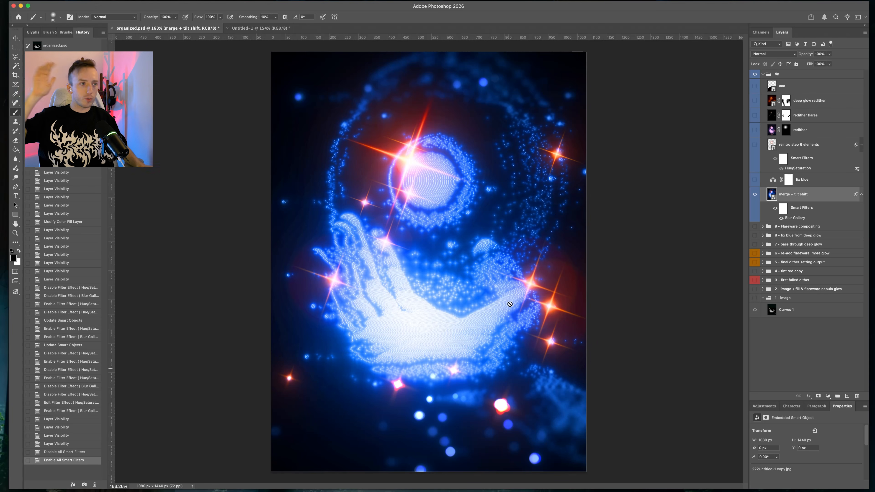
left_click(250, 28)
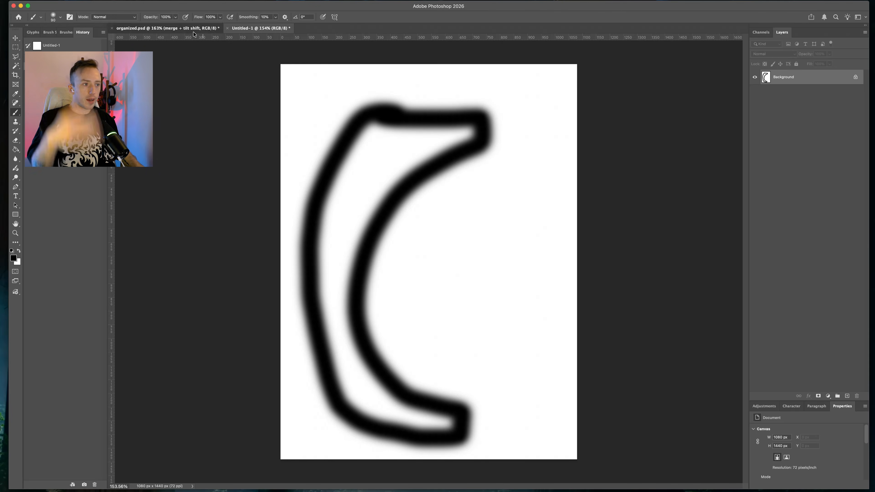
left_click(199, 28)
Turn on the fx blue Color Balance layer and set its midtones Cyan–Red balance to +100
left_click(817, 184)
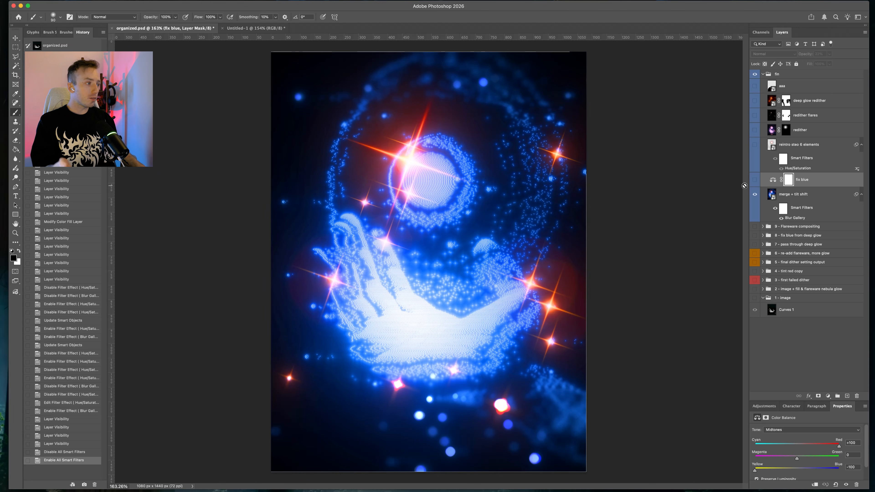
left_click(755, 180)
left_click(755, 180)
left_click(755, 180)
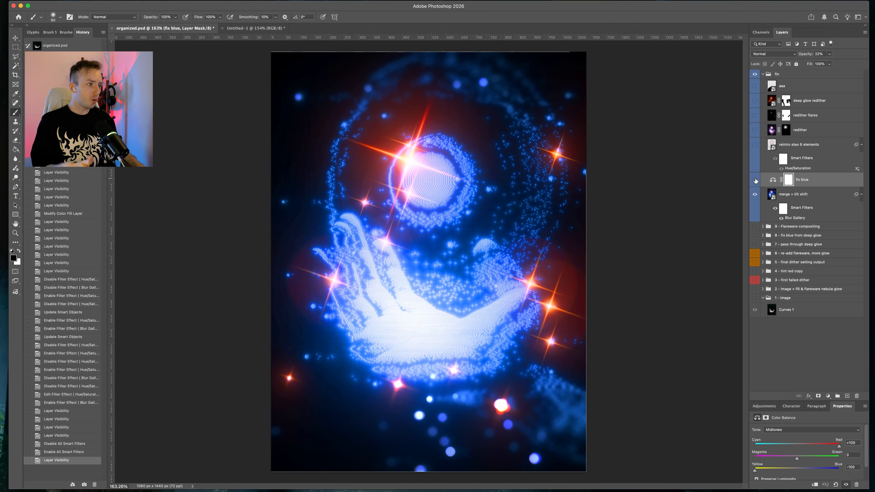
left_click(773, 182)
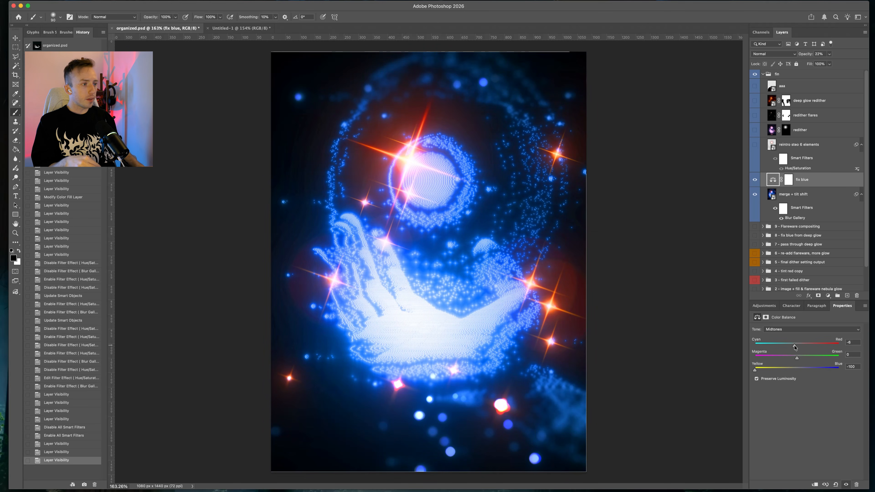
left_click_drag(874, 353, 874, 353)
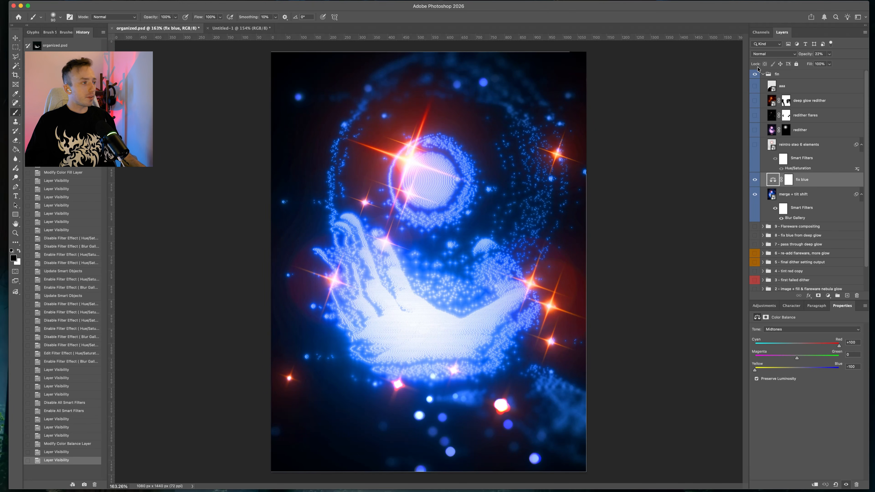
Hide the fix group to view the re-add flareware, more glow group on its own, then restore it
left_click(754, 74)
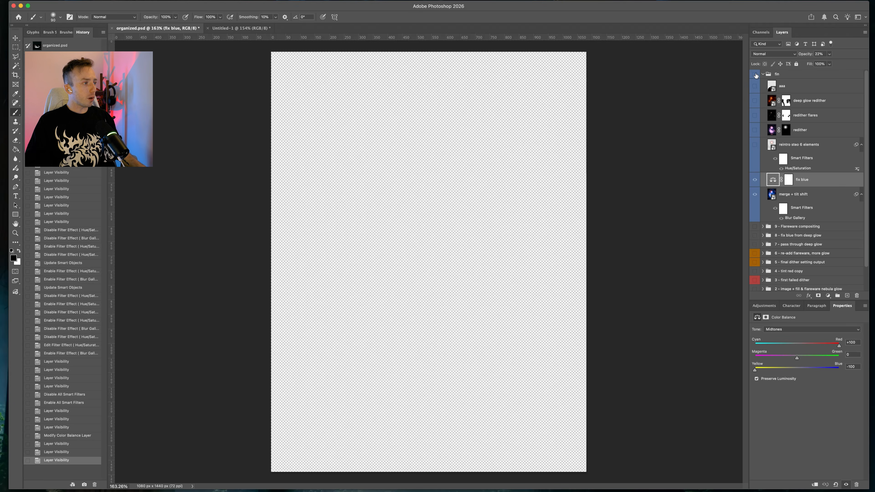
left_click(755, 253)
left_click(784, 253)
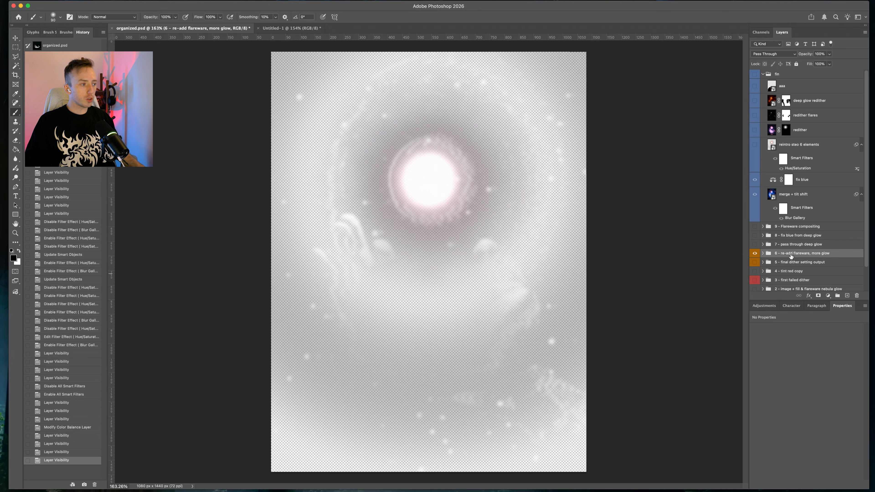
left_click(754, 254)
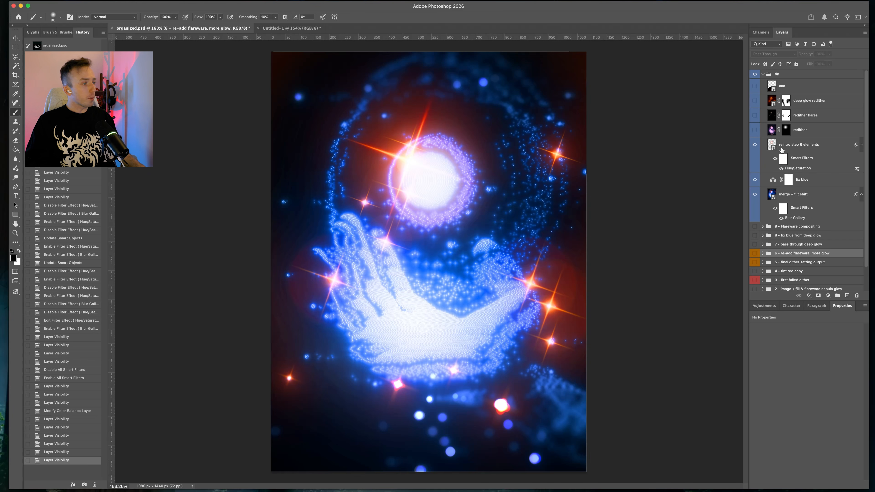
Select the redither layer and change its blend mode to Normal
left_click(795, 146)
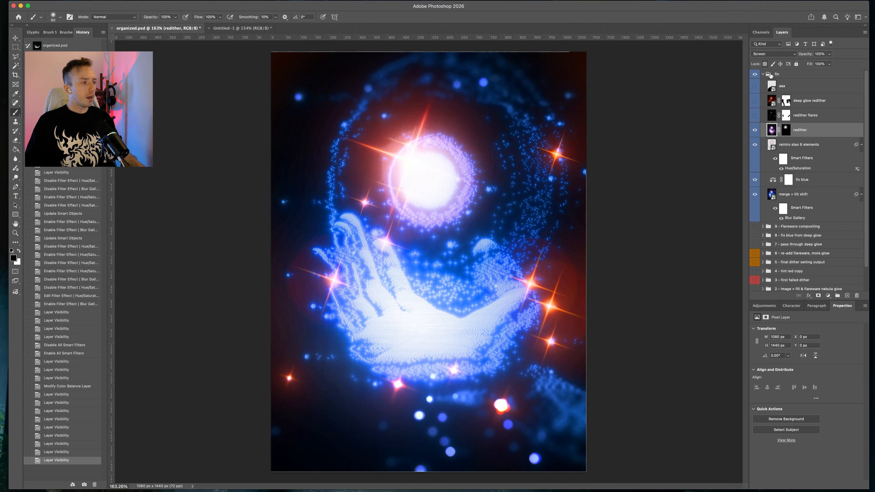
left_click(771, 54)
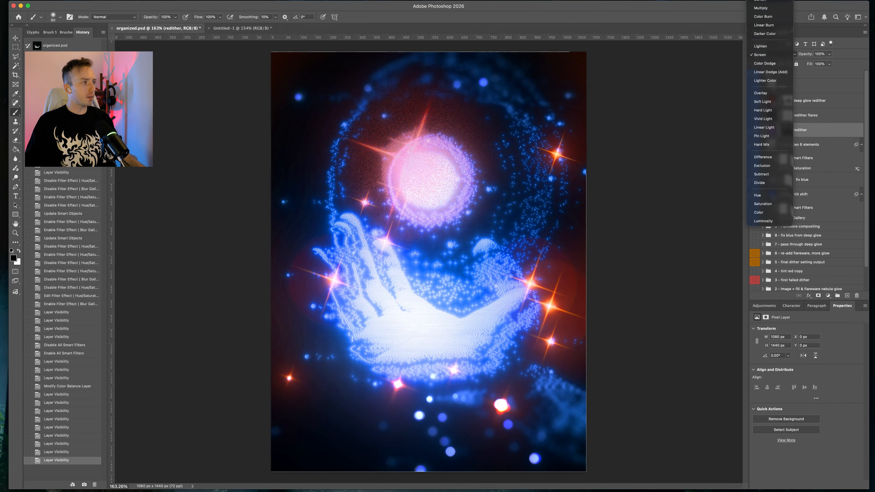
left_click(768, 0)
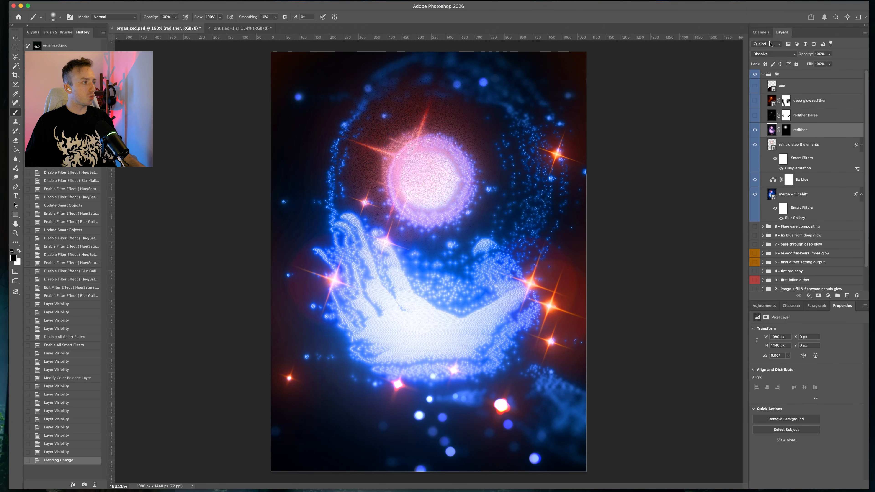
left_click(771, 55)
left_click(772, 46)
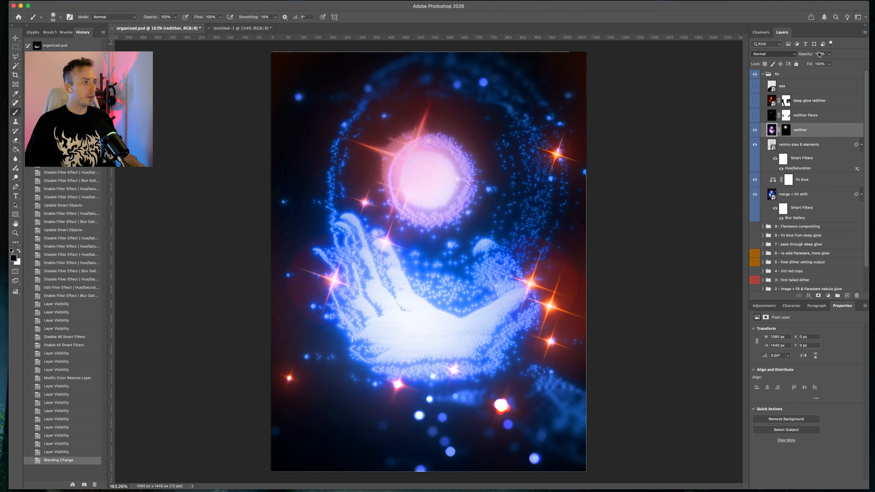
Disable the redither layer's mask
left_click(786, 130, "shift")
left_click(809, 132)
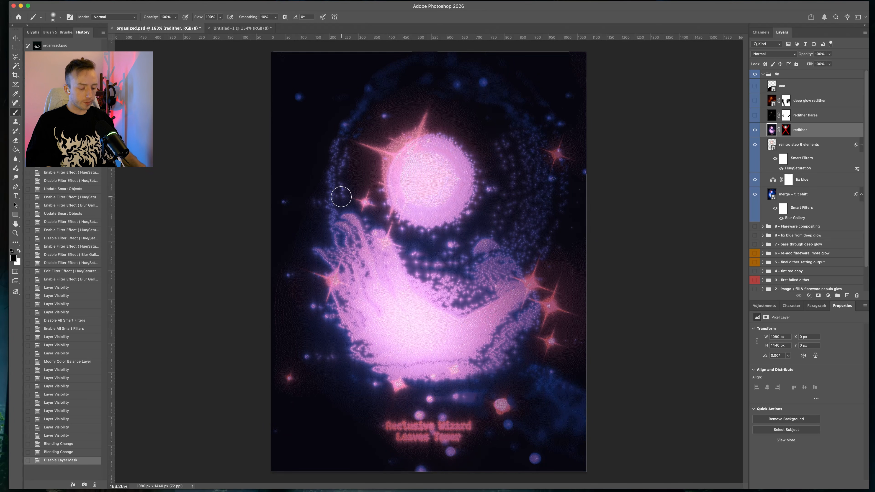
scroll(380, 149, "up", 10)
scroll(396, 150, "up", 3)
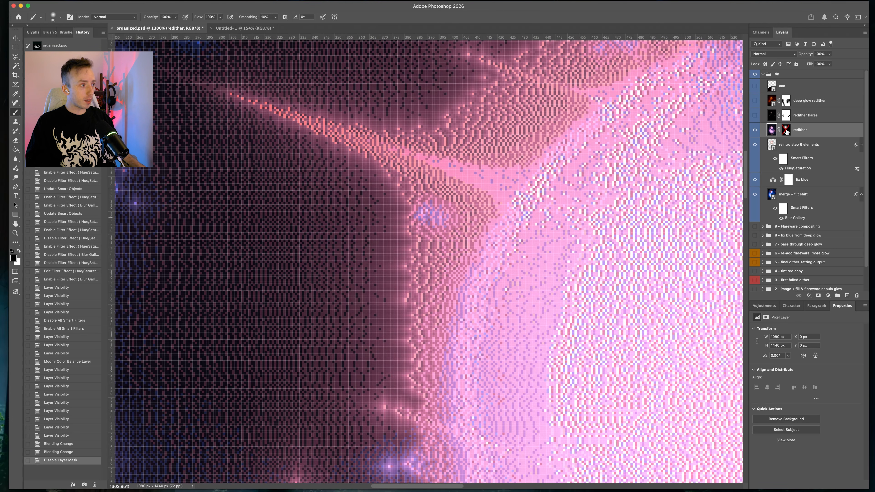
Re-enable the redither layer's mask and zoom in on the glow around the orb
left_click(787, 131, "alt")
scroll(627, 173, "down", 12)
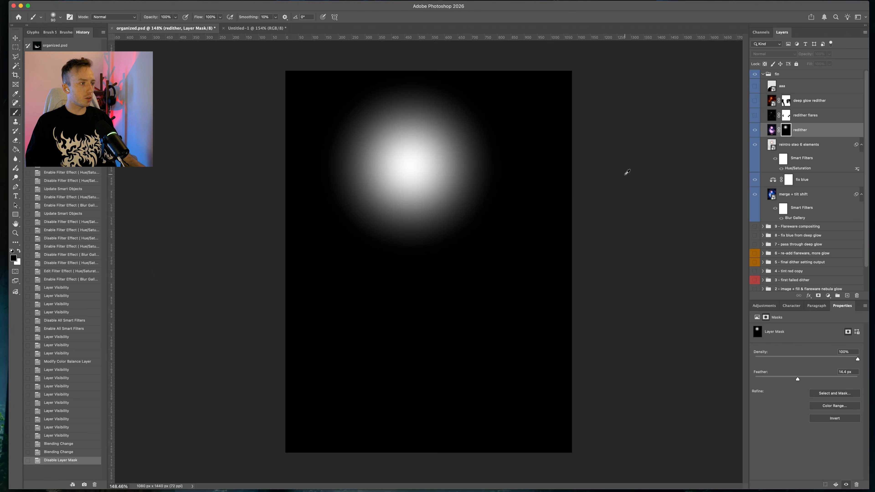
scroll(483, 183, "up", 3)
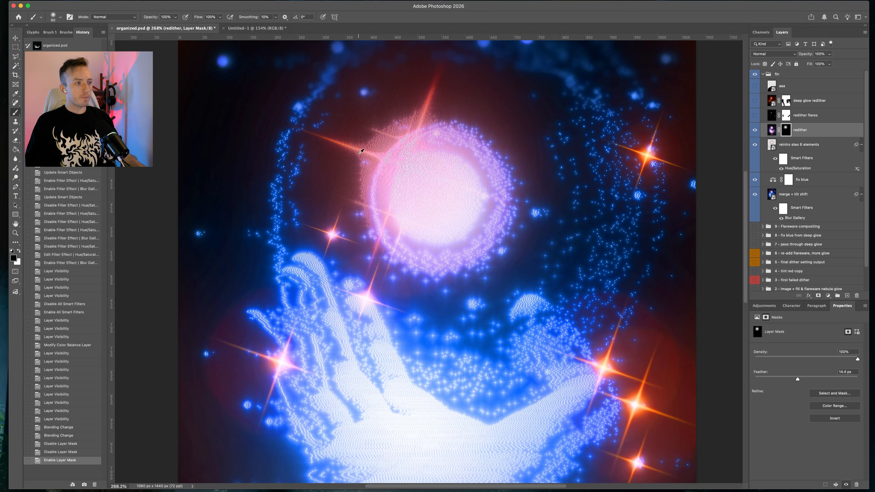
scroll(363, 150, "up", 2)
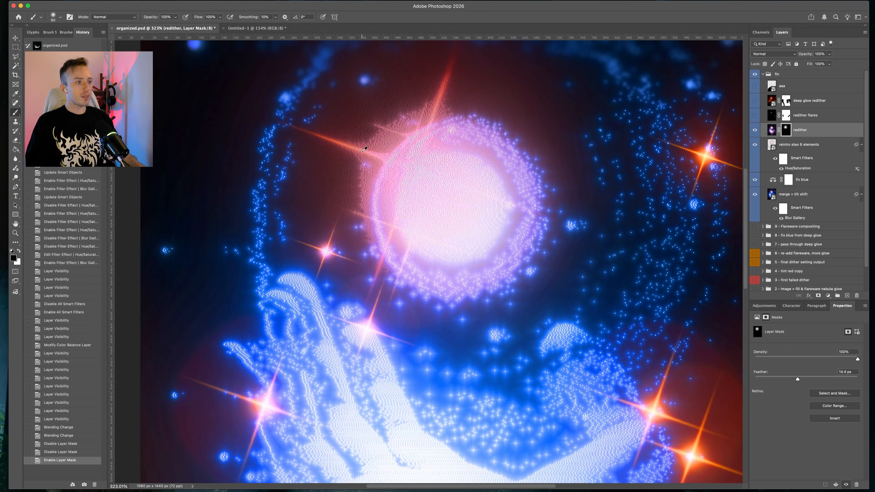
scroll(364, 149, "up", 4)
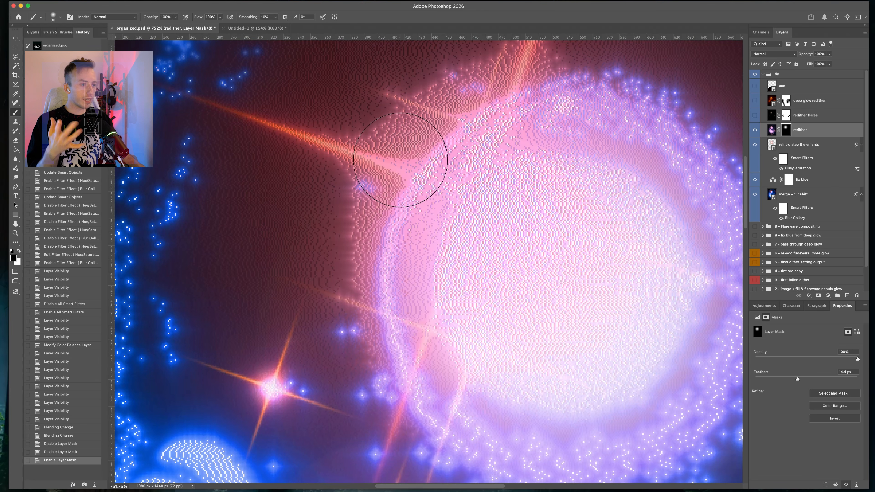
scroll(403, 162, "up", 3)
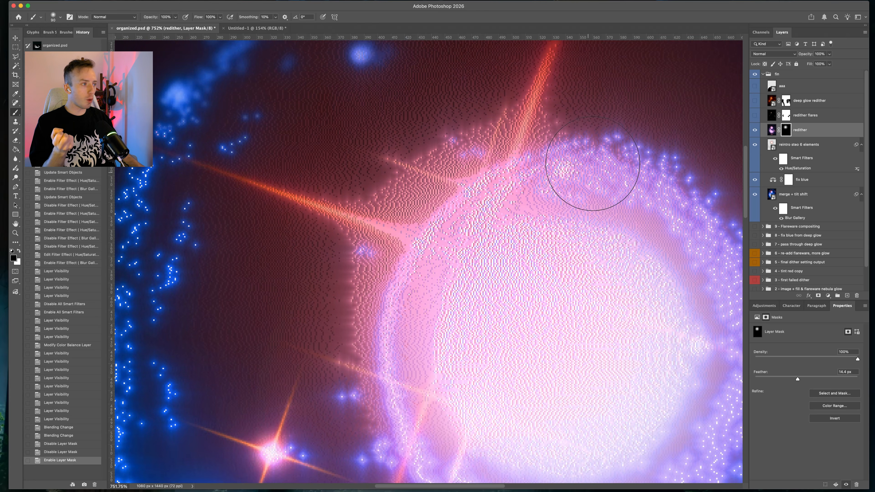
Set the redither layer's blend mode to Screen
left_click(774, 54)
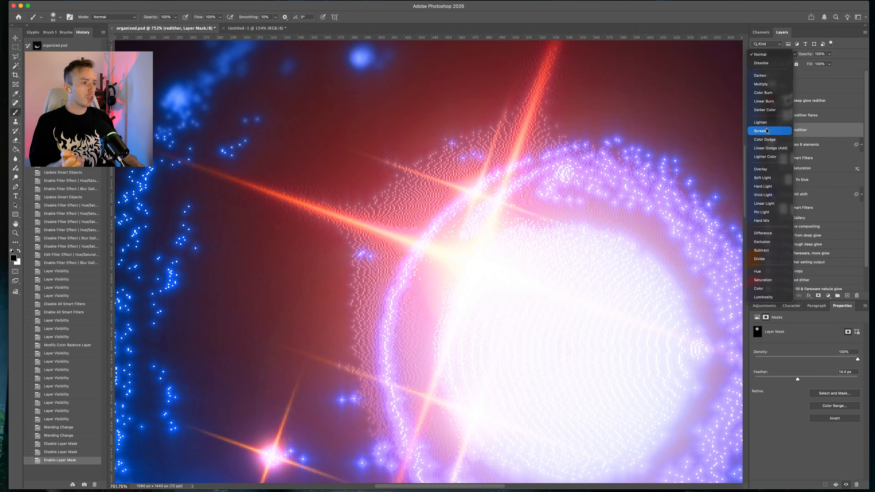
left_click(766, 130)
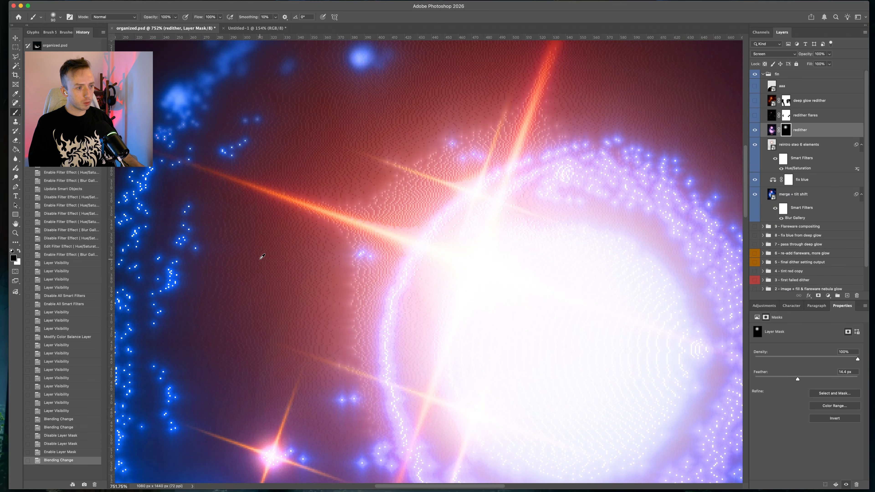
scroll(263, 256, "up", 3)
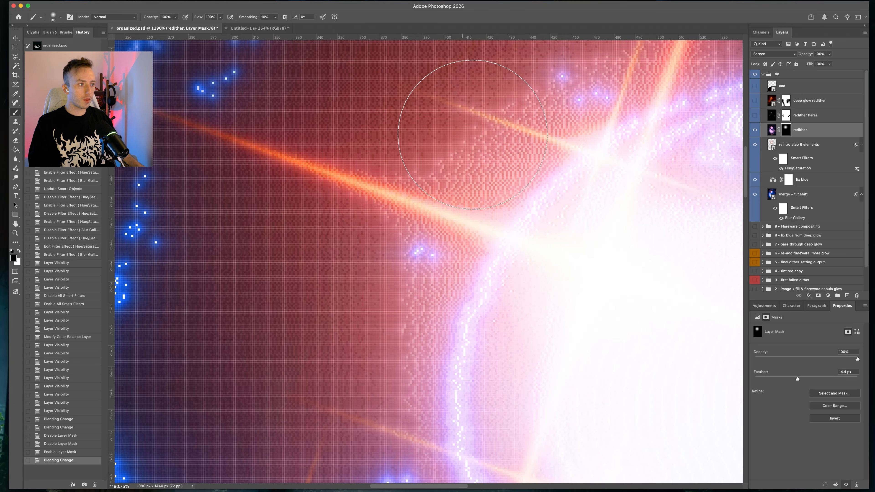
scroll(273, 292, "down", 3)
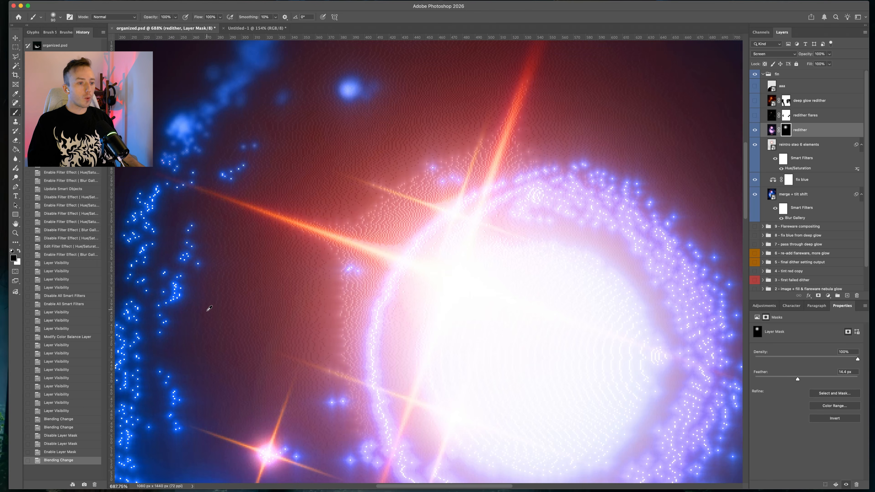
left_click_drag(211, 319, 323, 203)
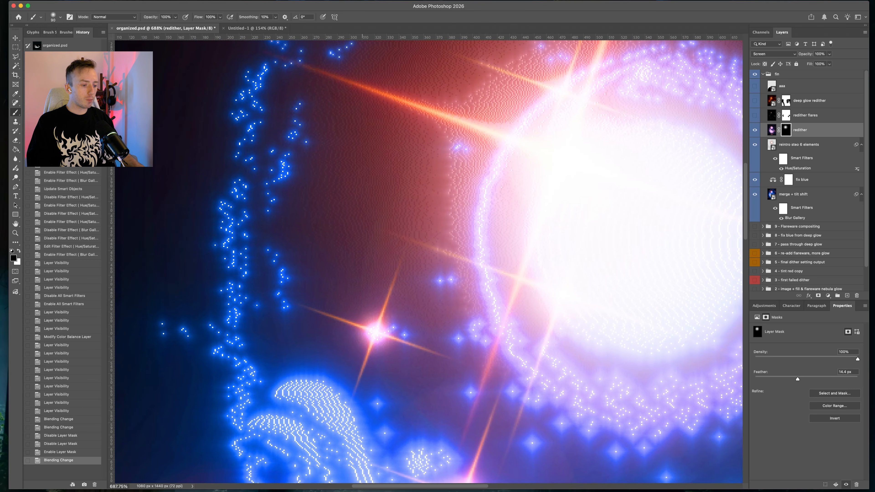
Switch to Dither Boy to check its dither style settings, then return to Photoshop
key("super+Tab")
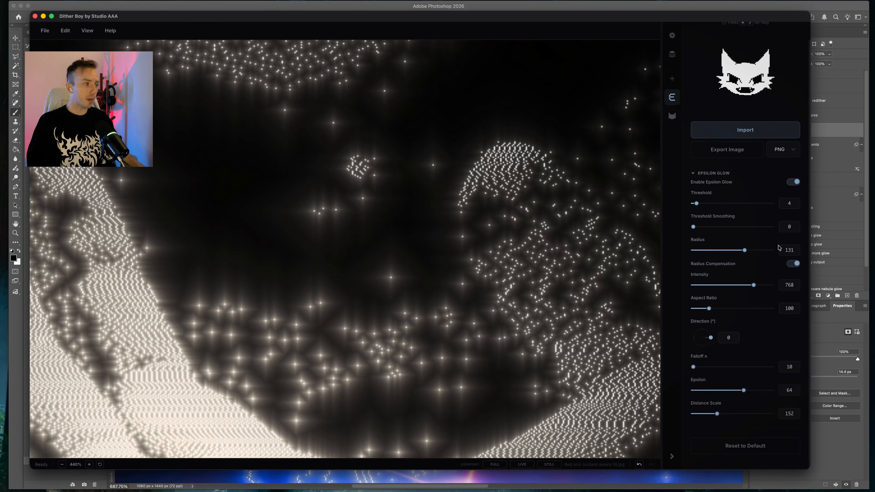
left_click(673, 116)
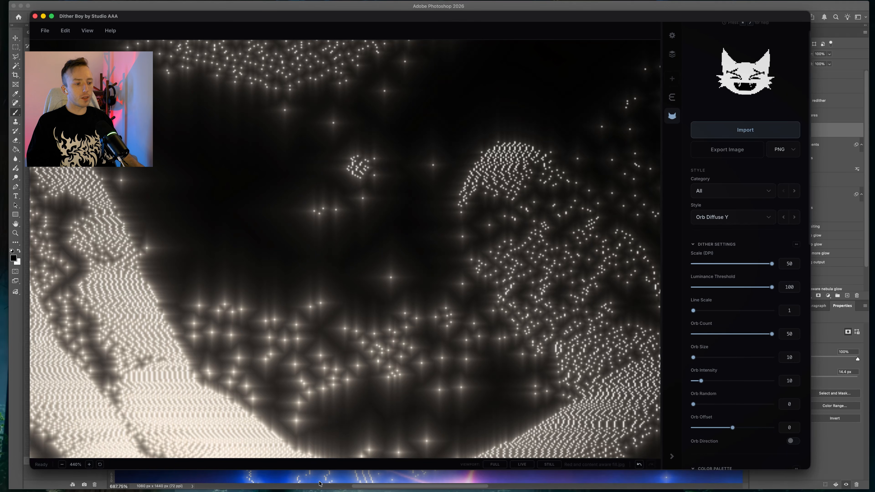
left_click(287, 474)
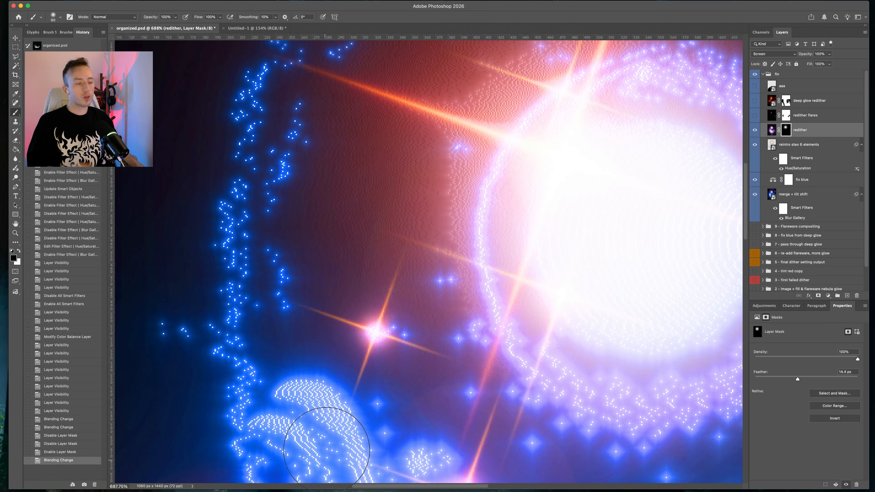
View the 9 - Flareware compositing group on its own, then restore visibility of the fix group's layers
left_click(754, 194)
left_click(754, 226)
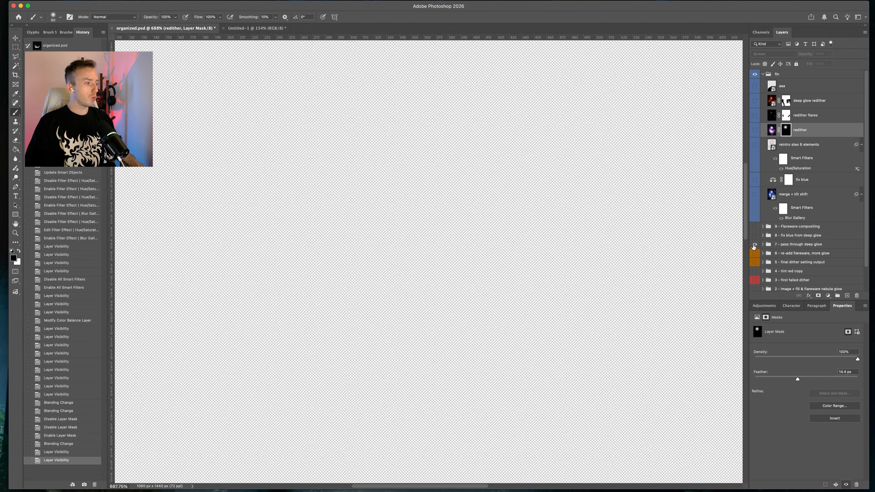
scroll(651, 228, "down", 10)
scroll(647, 229, "right", 8)
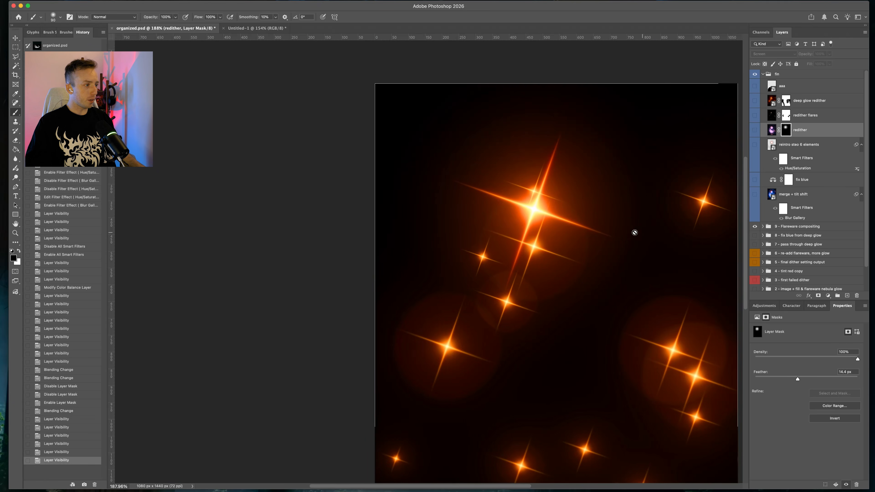
double_click(755, 227)
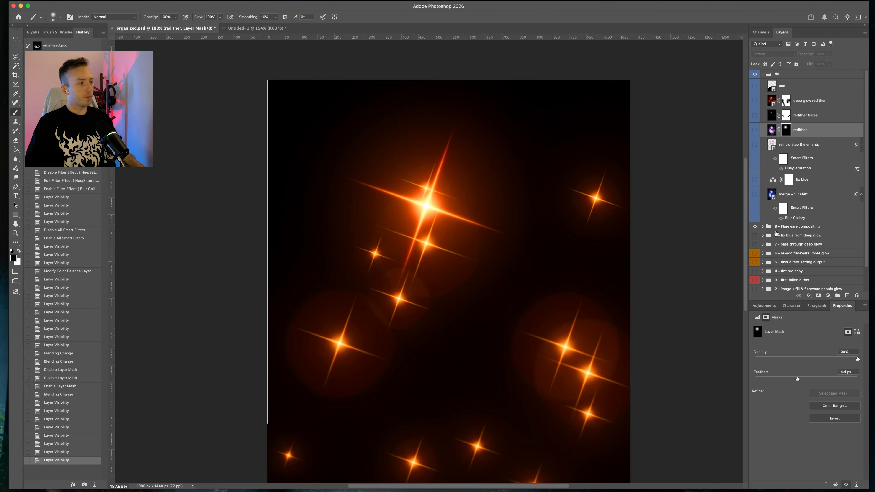
scroll(567, 262, "down", 4)
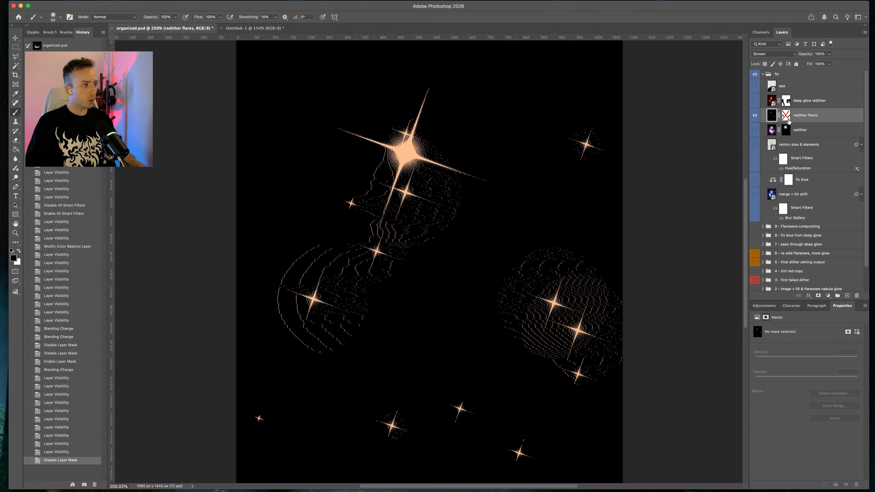
left_click(772, 130)
left_click_drag(755, 195, 754, 134)
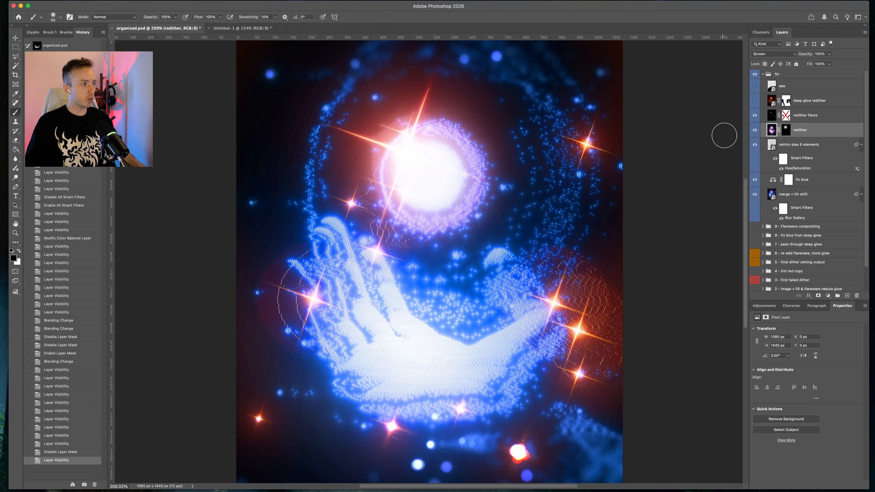
Toggle the redither flares layer's mask on and off repeatedly to compare the flares with and without it
left_click(783, 116, "shift")
left_click(783, 116, "shift")
left_click(783, 116, "shift")
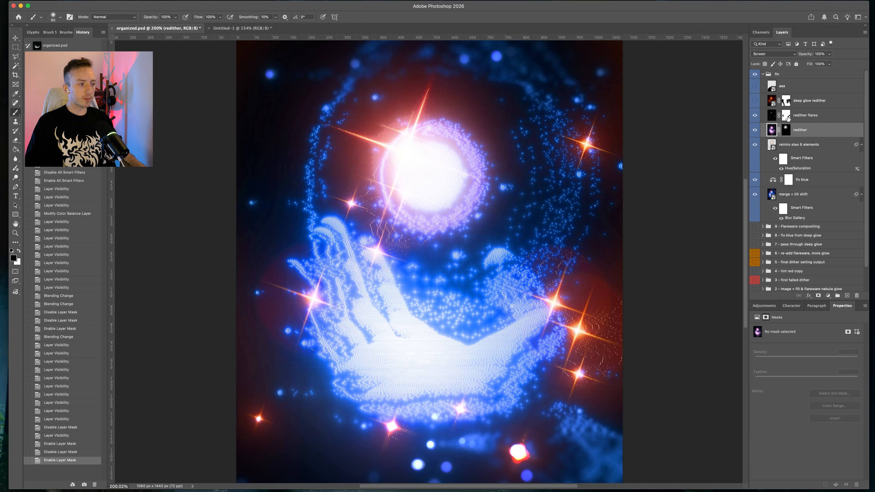
left_click(783, 116, "shift")
scroll(291, 286, "up", 5)
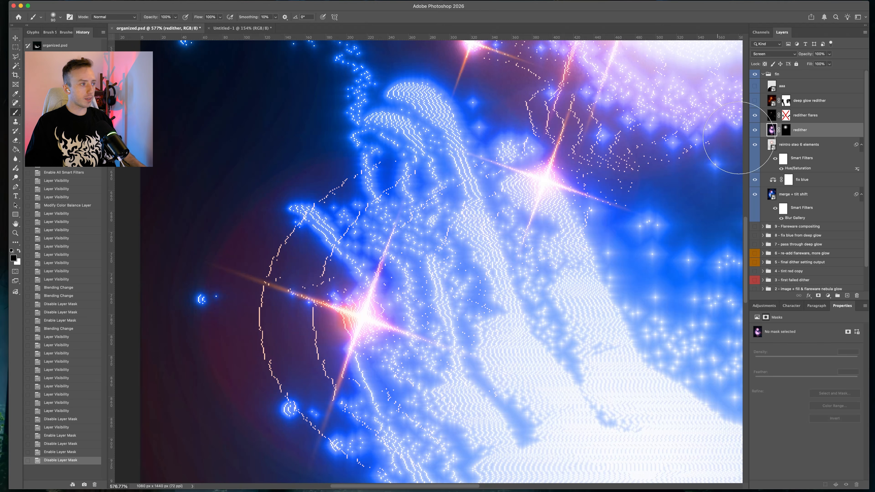
left_click(786, 117, "shift")
left_click(786, 117, "shift")
left_click(785, 117, "shift")
left_click(786, 117, "shift")
left_click(785, 117, "shift")
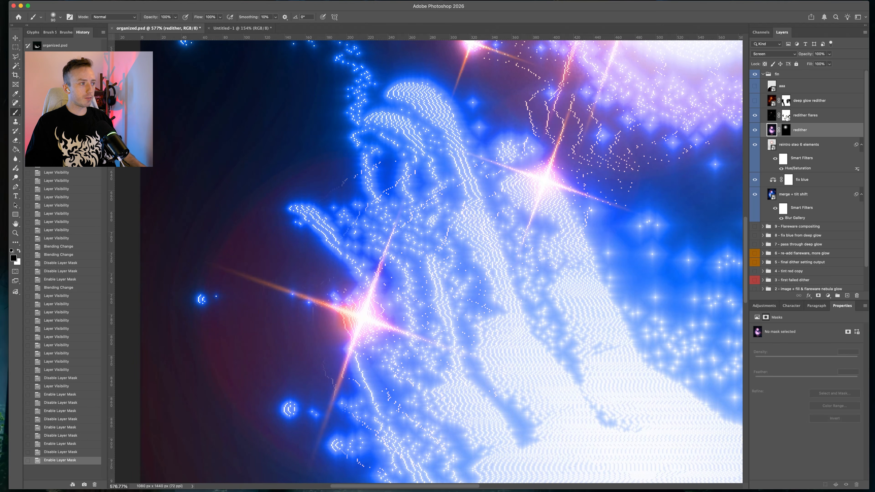
left_click(785, 117, "shift")
scroll(531, 274, "up", 2)
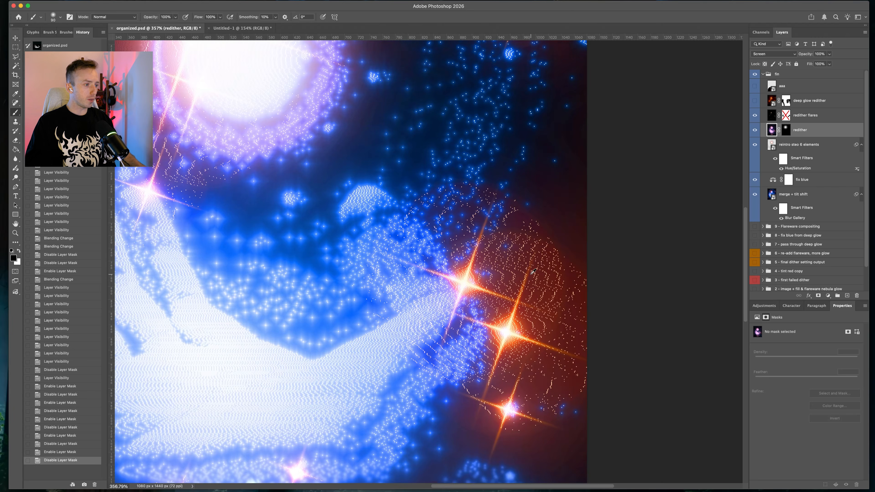
scroll(533, 273, "up", 2)
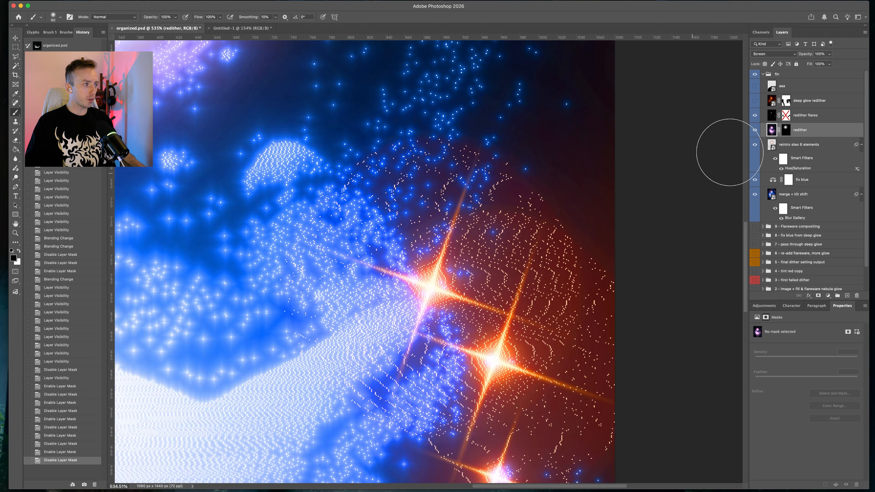
left_click(786, 117, "shift")
left_click(786, 117, "shift")
left_click(786, 117, "shift")
key("super+0")
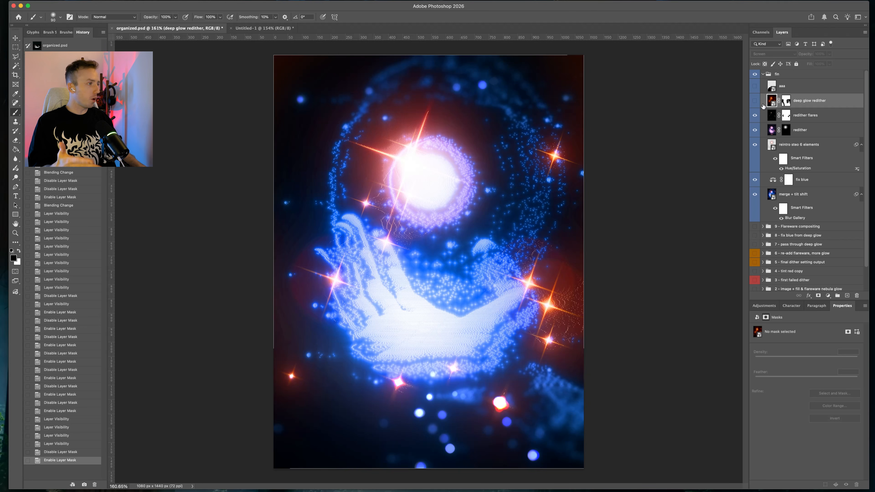
Change the redither flares layer's blend mode to Normal
left_click(799, 117)
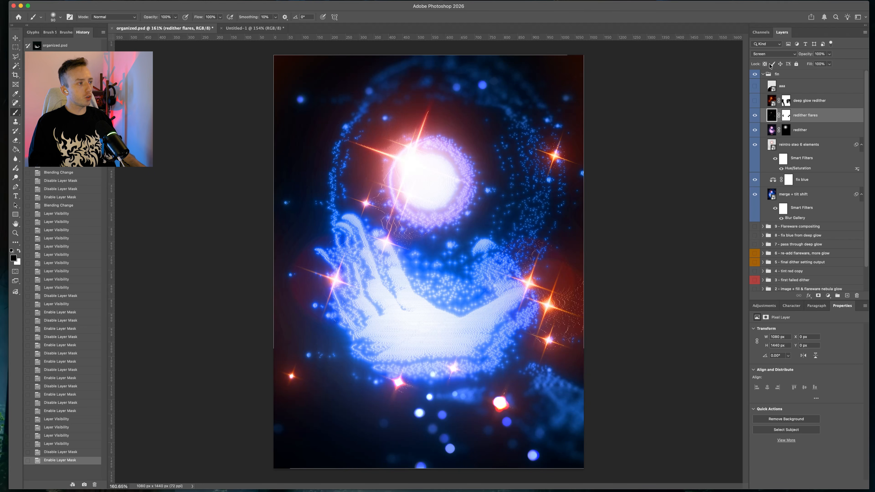
left_click(774, 54)
left_click(771, 0)
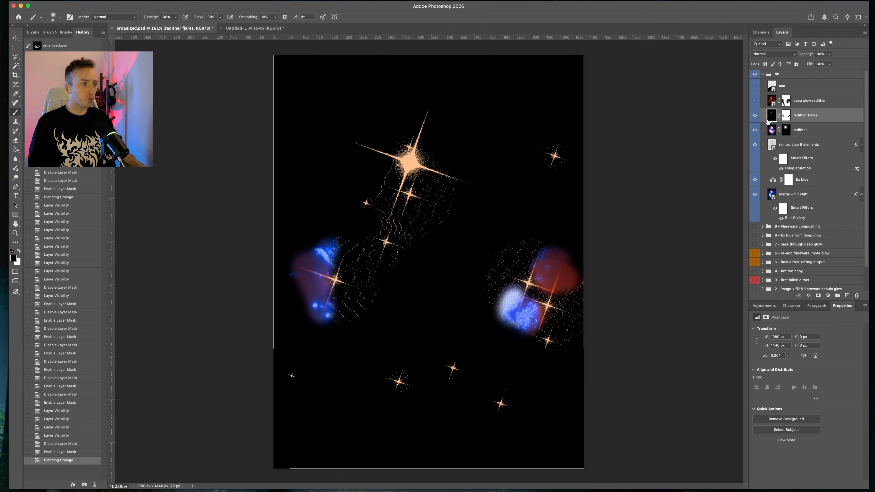
Toggle visibility of the redither flares, fix and Flareware compositing layers to inspect the deep glow redither layer
left_click(755, 117)
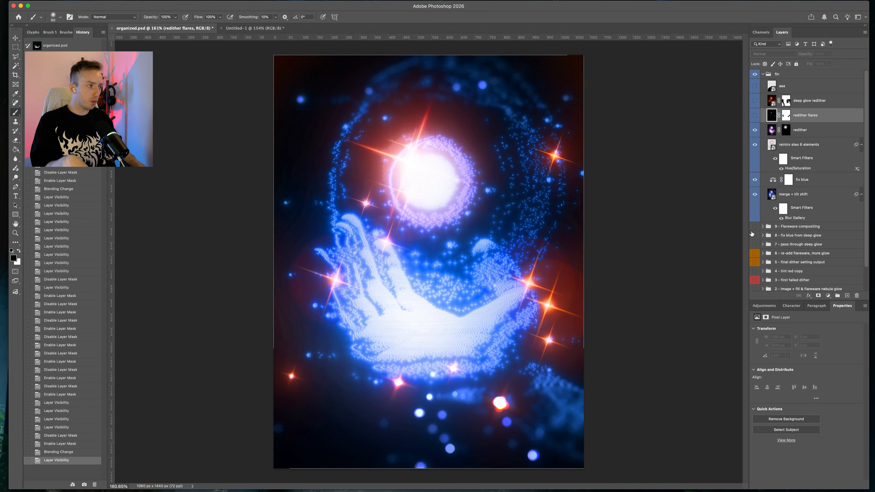
left_click(755, 74)
left_click(754, 227)
left_click(754, 228)
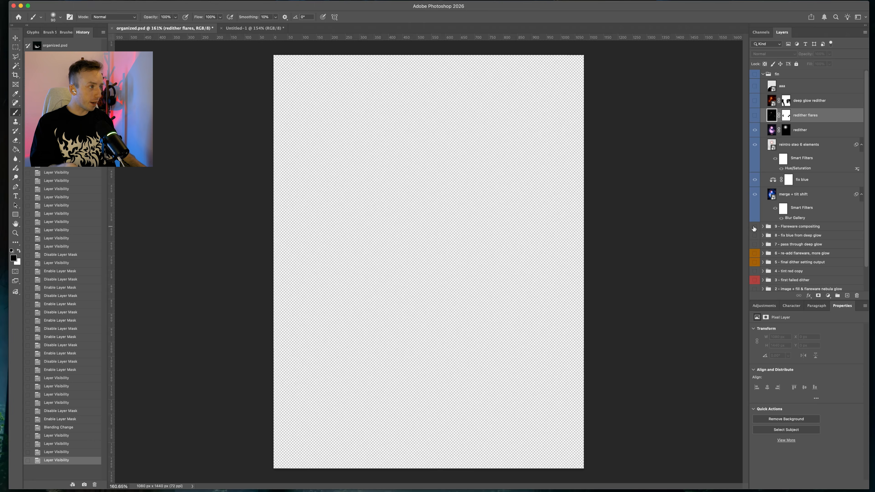
left_click(755, 101)
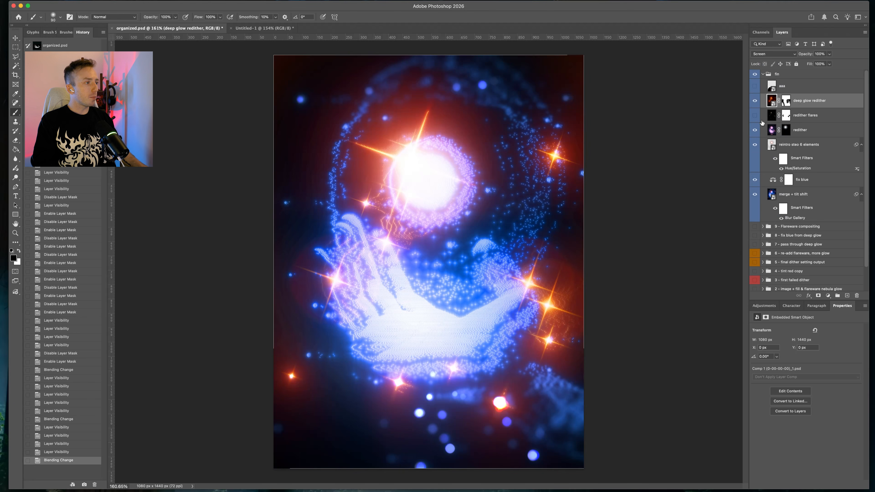
left_click(755, 117)
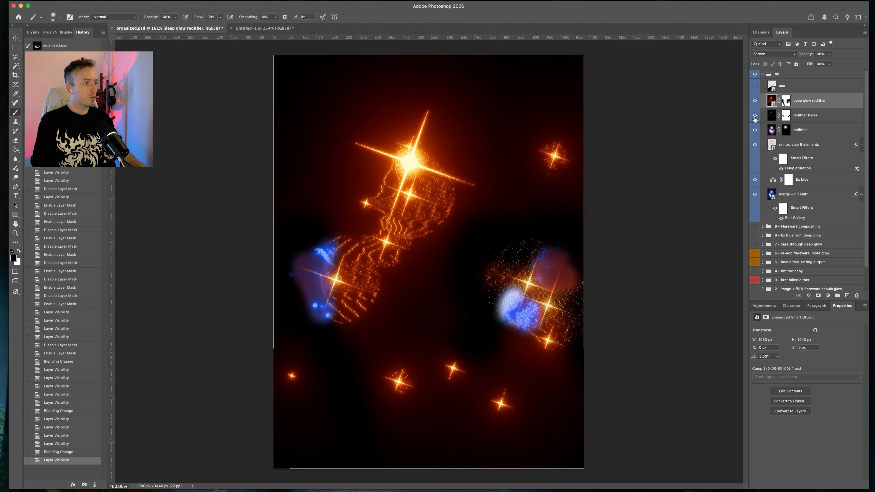
Turn on the aaa logo layer inside the fix group
left_click(760, 87)
left_click(756, 86)
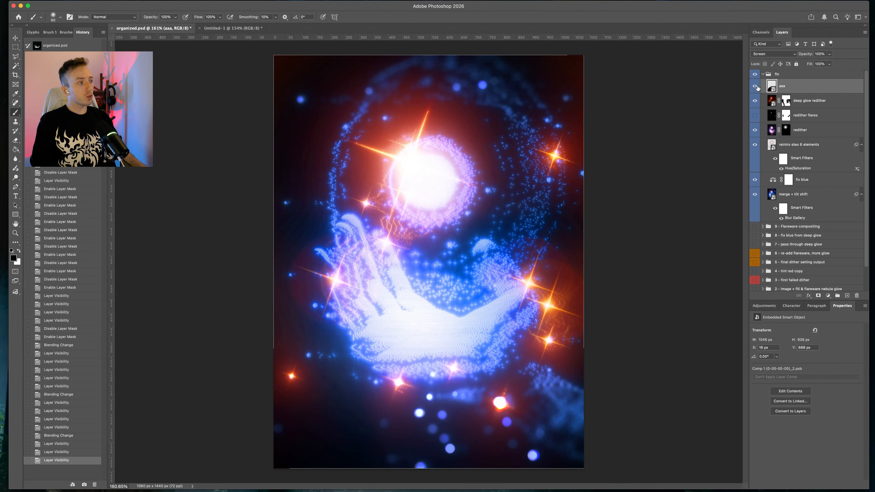
left_click(755, 87)
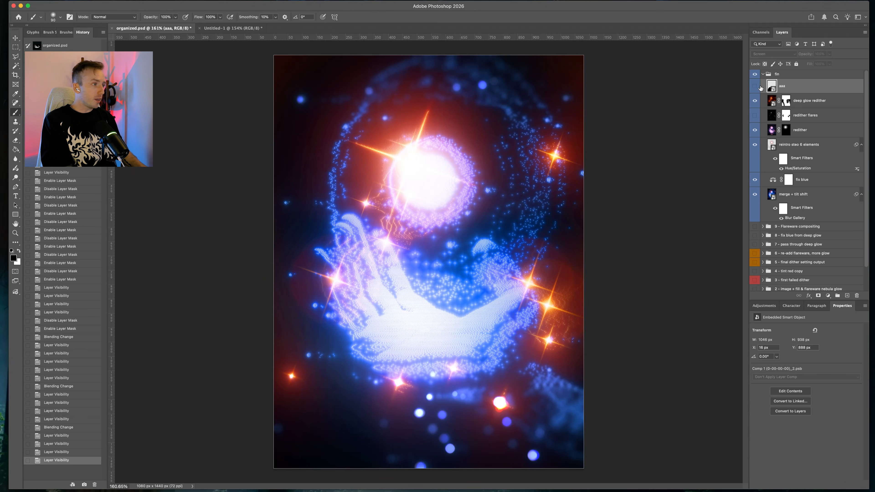
left_click(760, 87)
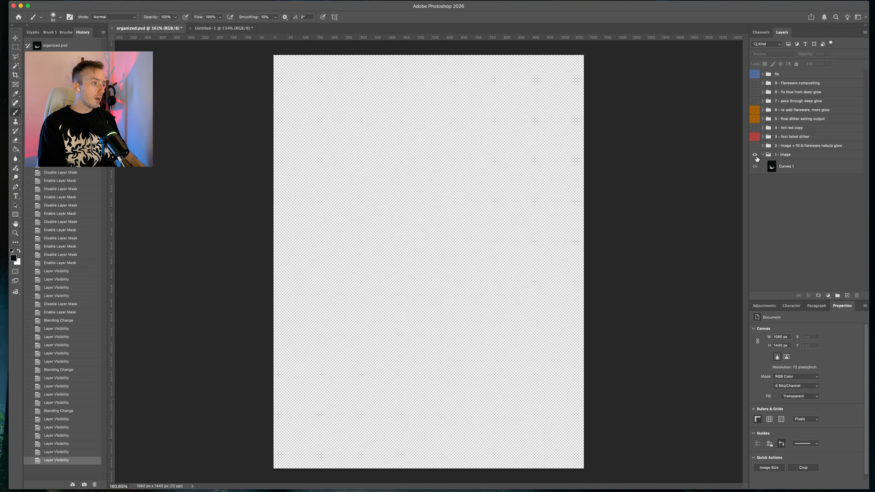
Collapse the fix group, show it again, and zoom in to review the composite
left_click(756, 155)
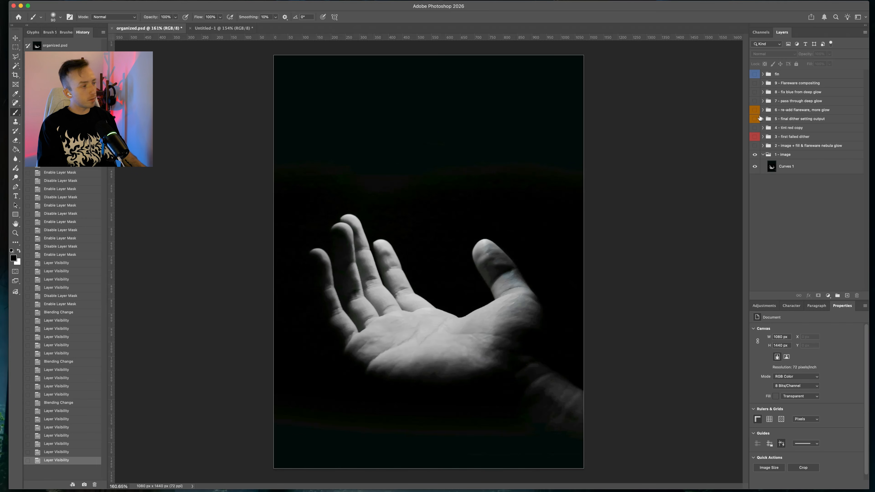
left_click(754, 74)
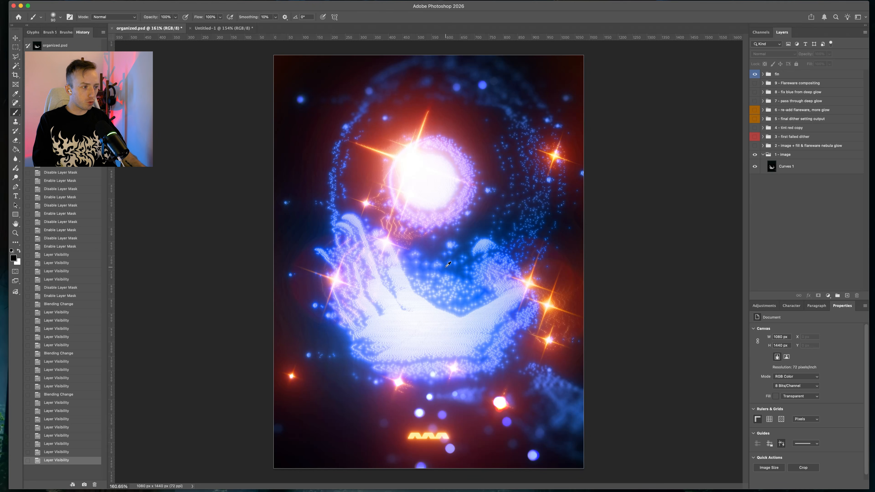
scroll(445, 266, "up", 3, "alt")
scroll(445, 266, "up", 3, "alt")
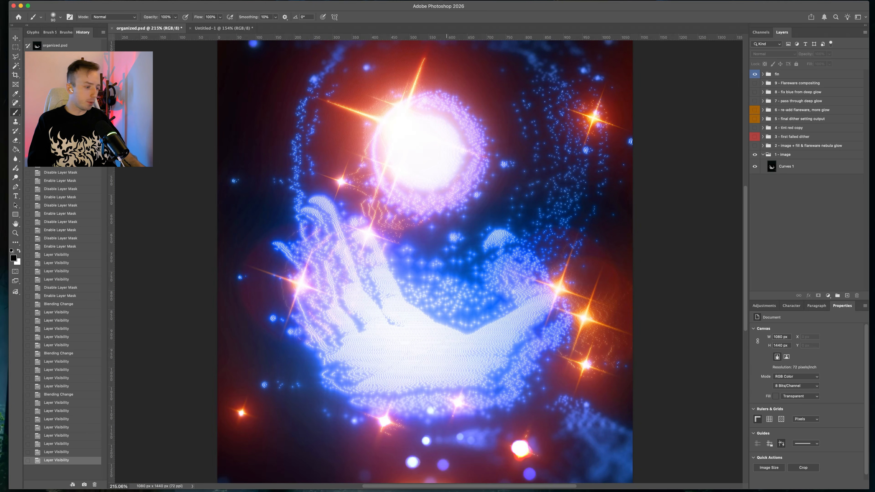
Switch to Dither Boy, zoom around its dithered hand preview, and open then close its Preferences
key("super+Tab")
scroll(510, 288, "down", 10)
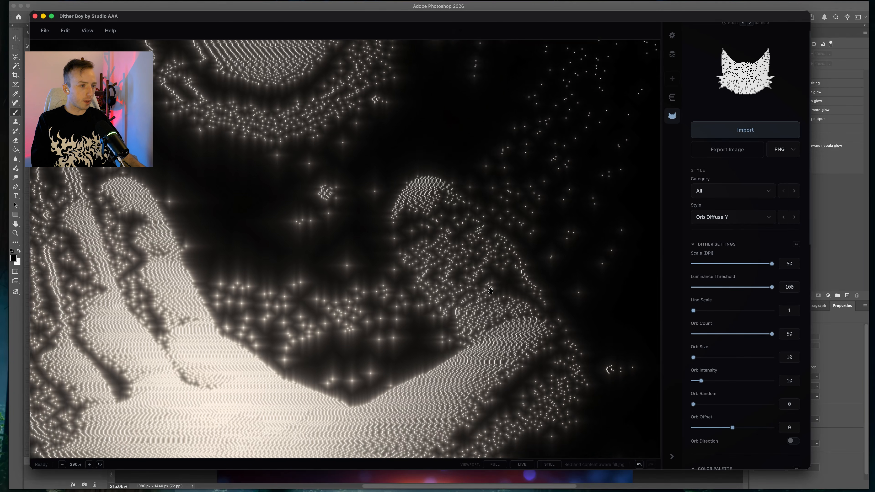
scroll(311, 290, "down", 5)
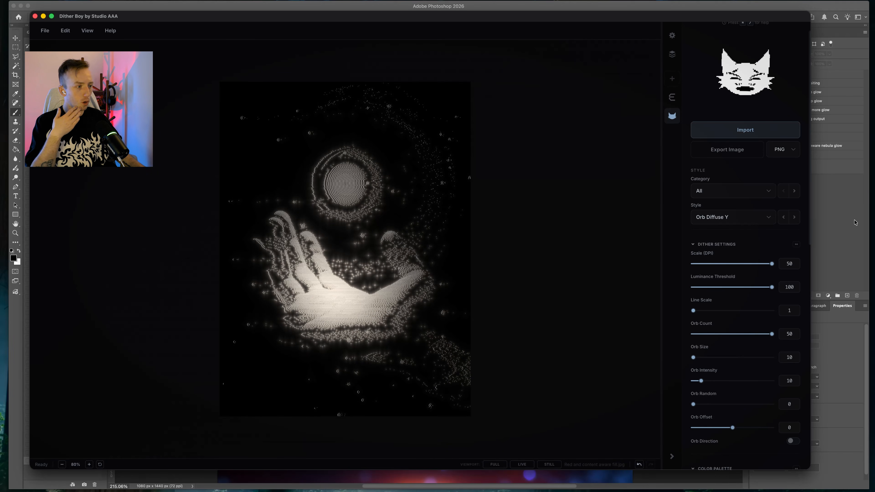
scroll(371, 290, "up", 2)
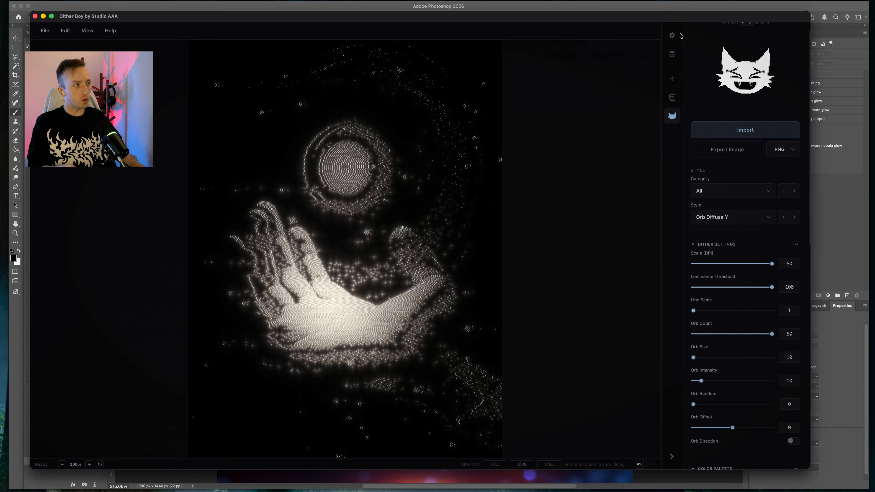
left_click(672, 35)
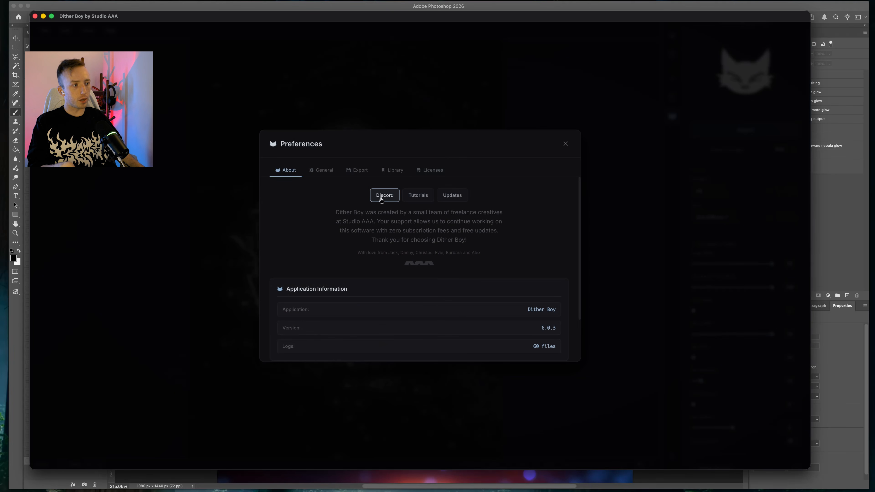
left_click(565, 144)
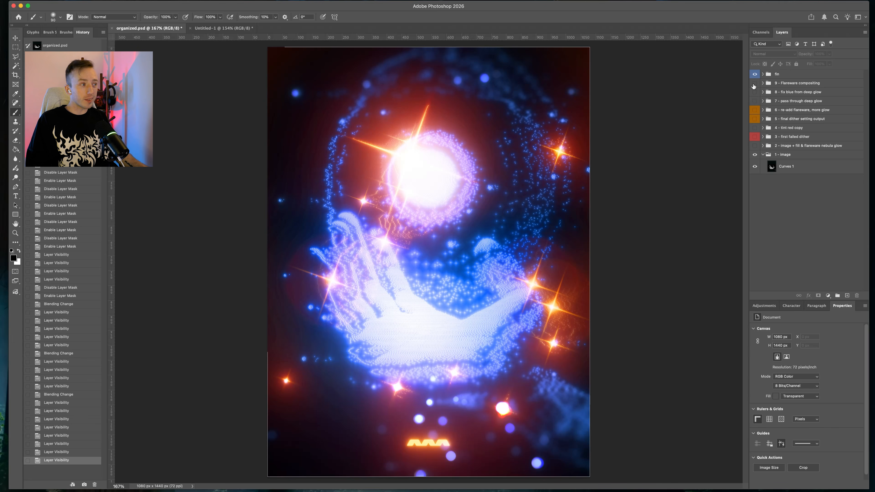
Toggle the layer groups' visibility to compare the bare hand image against the full composite
left_click(755, 75)
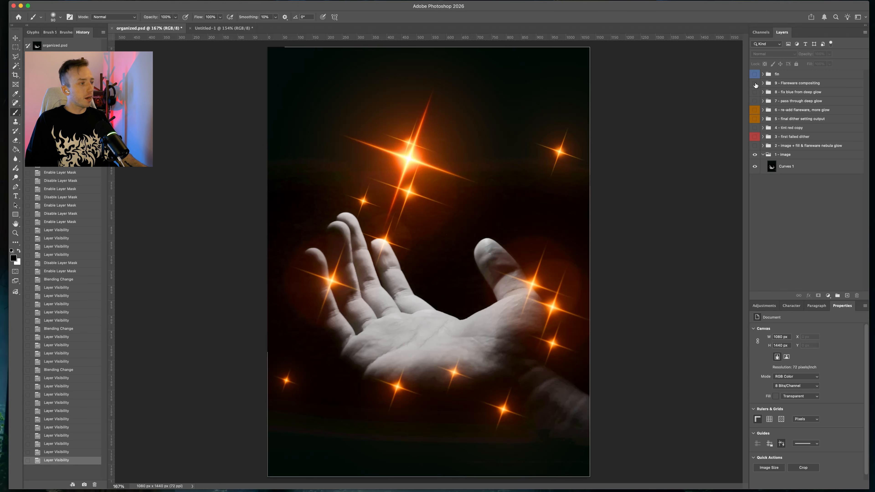
left_click_drag(754, 155, 754, 83)
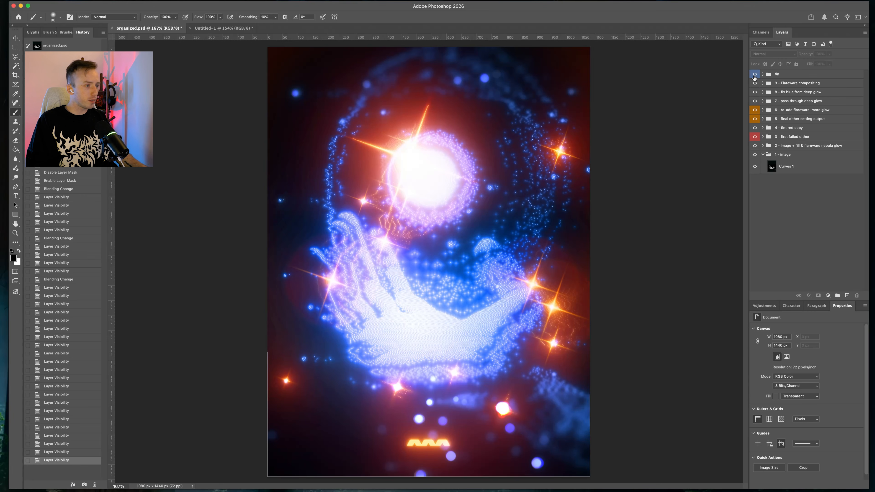
left_click(755, 154, "alt")
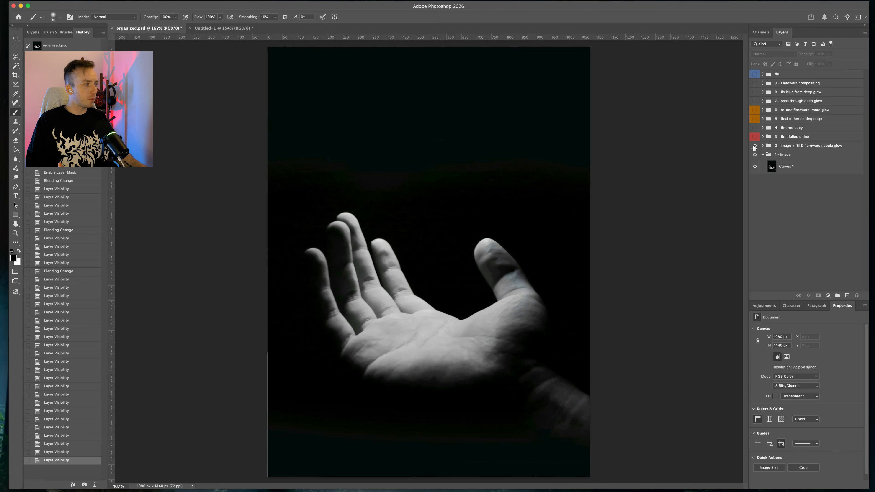
left_click(754, 153, "alt")
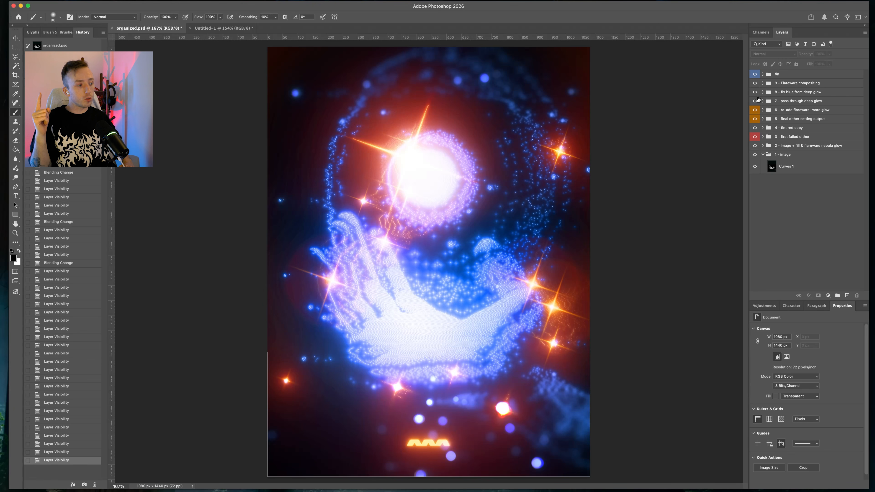